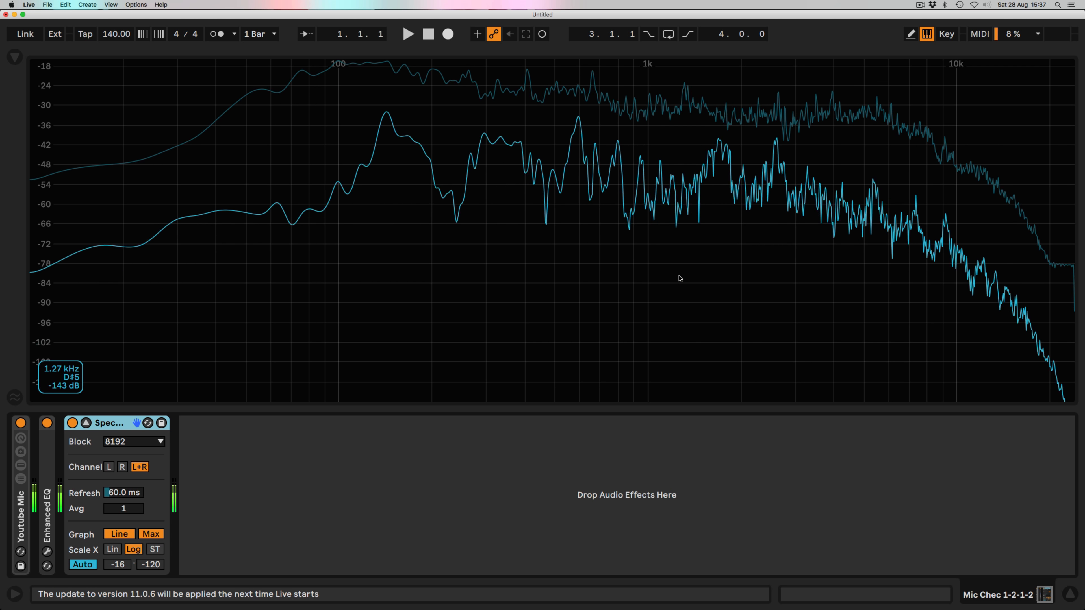
- Close the expanded Spectrum display and load the Vinyl Distortion audio effect onto the Resample track
click(680, 278)
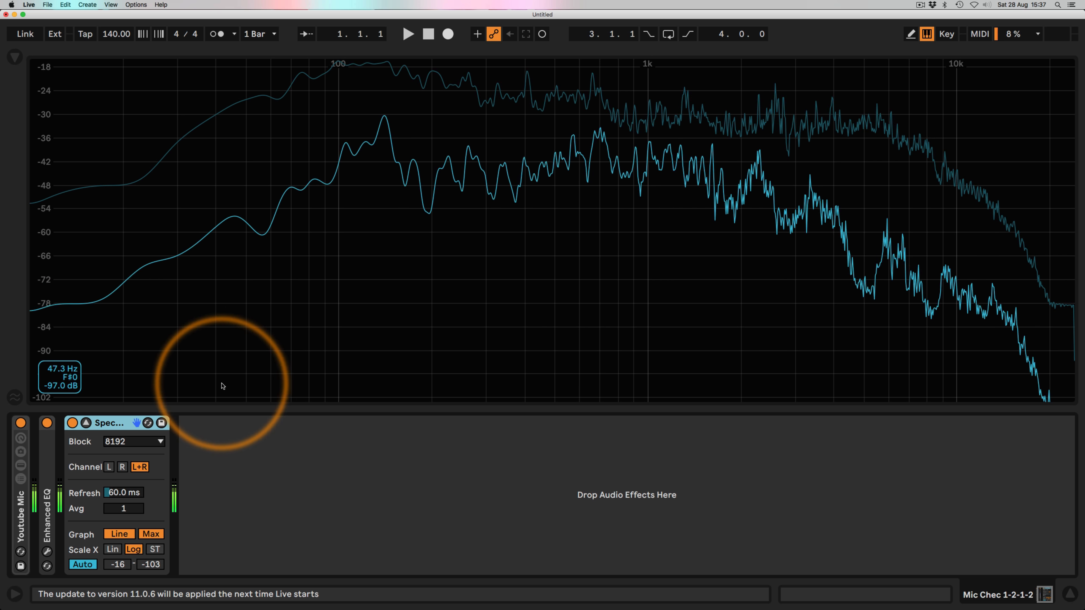
click(86, 422)
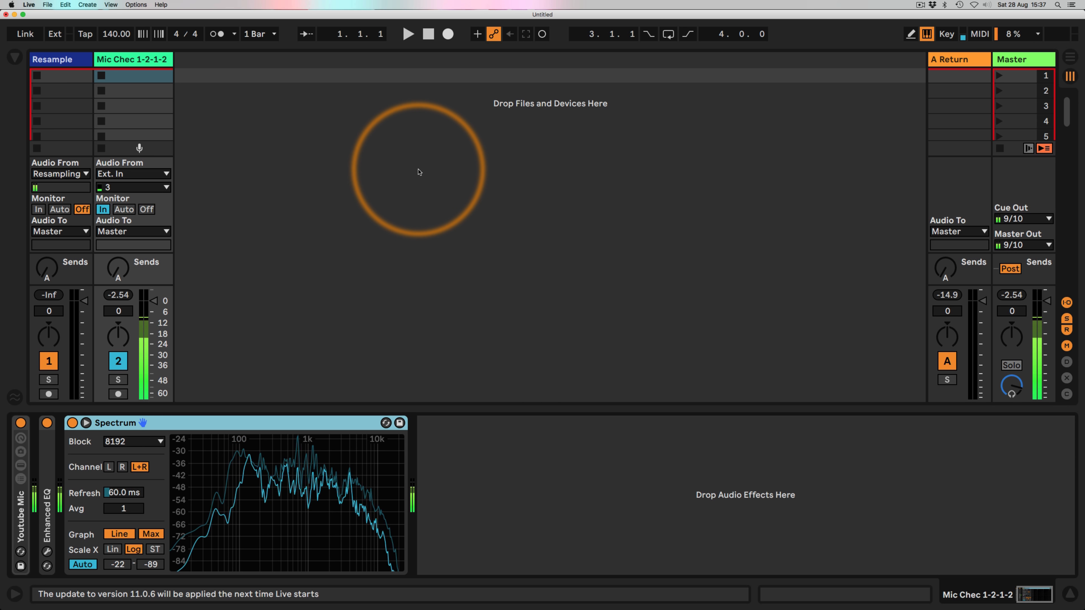
click(67, 60)
click(15, 57)
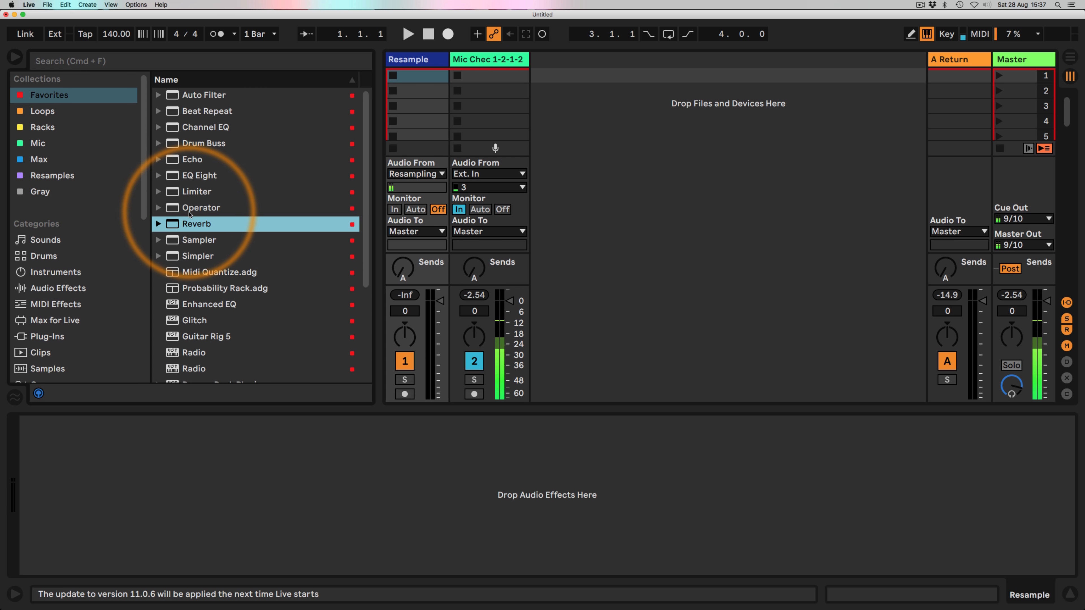
scroll(190, 213, down, 5)
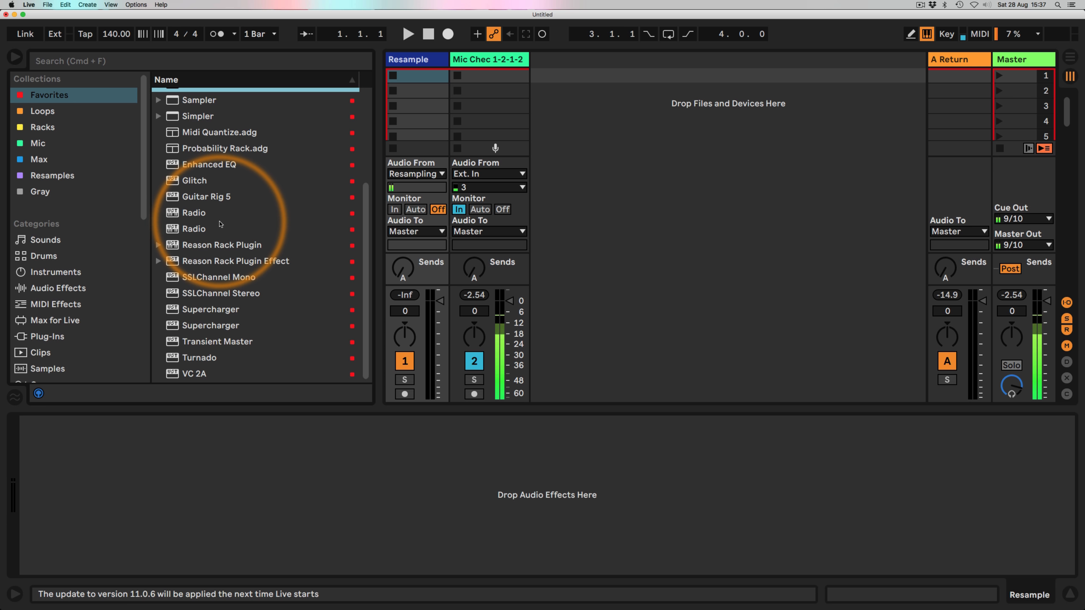
click(49, 289)
scroll(242, 254, down, 10)
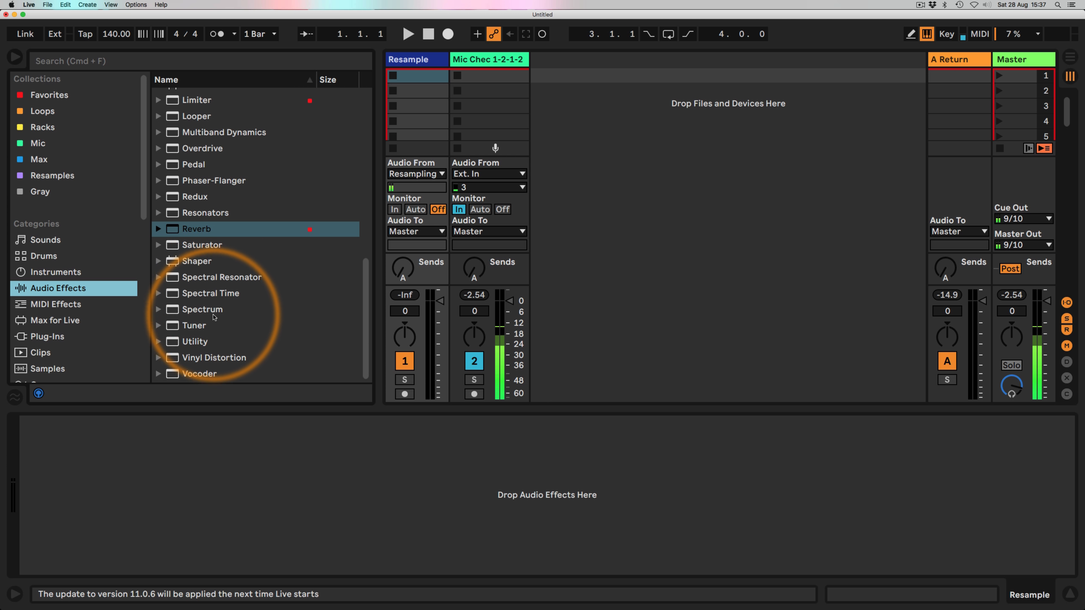
drag(176, 359, 411, 60)
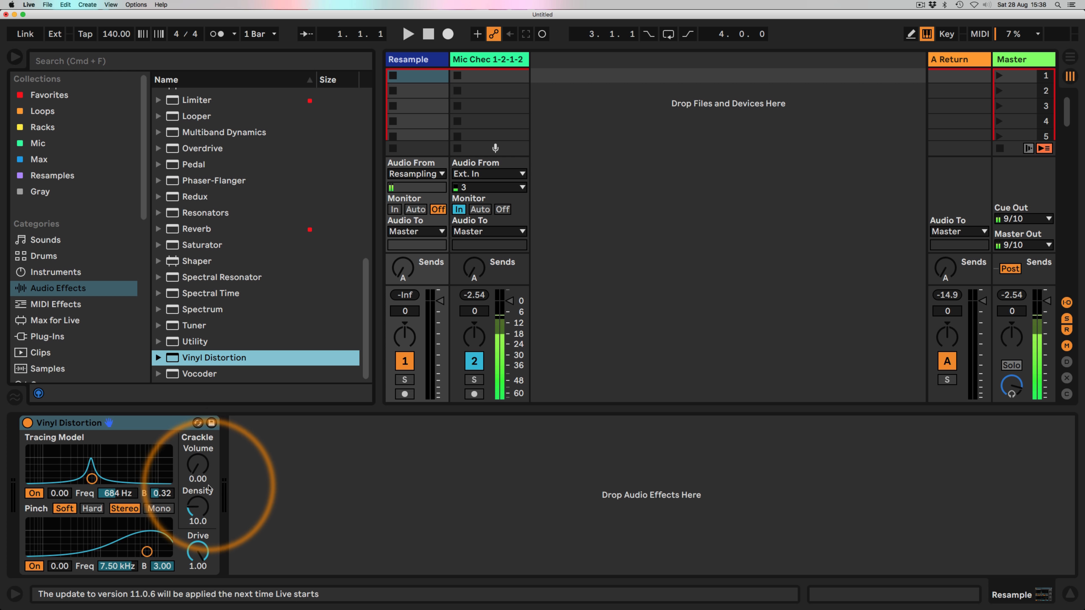
- Set Vinyl Distortion's crackle volume and density to 1.00, and add a Utility device switched to mono after it
drag(198, 465, 197, 457)
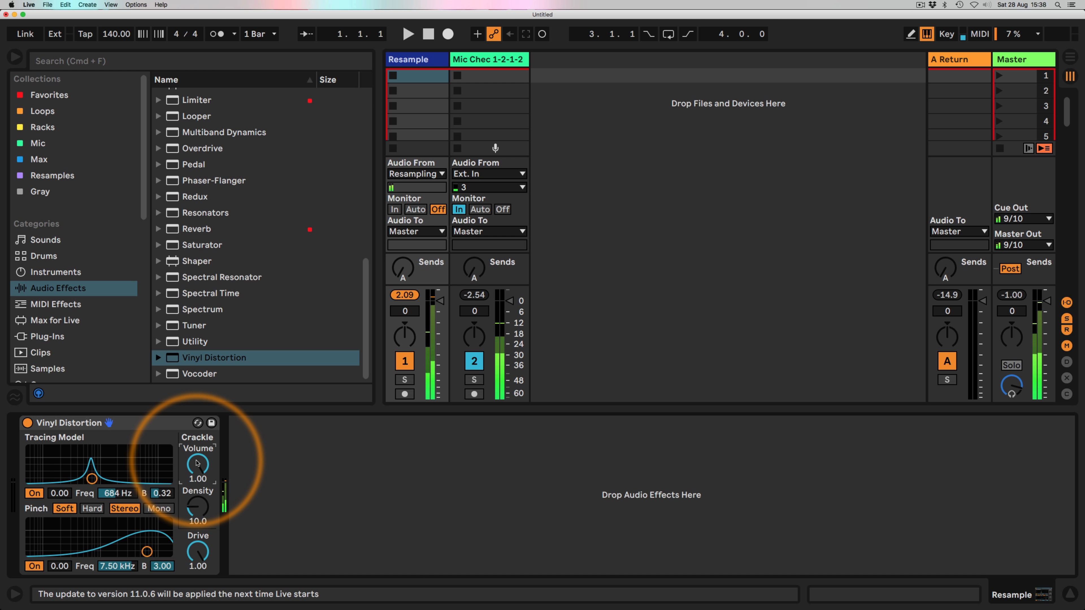
click(198, 507)
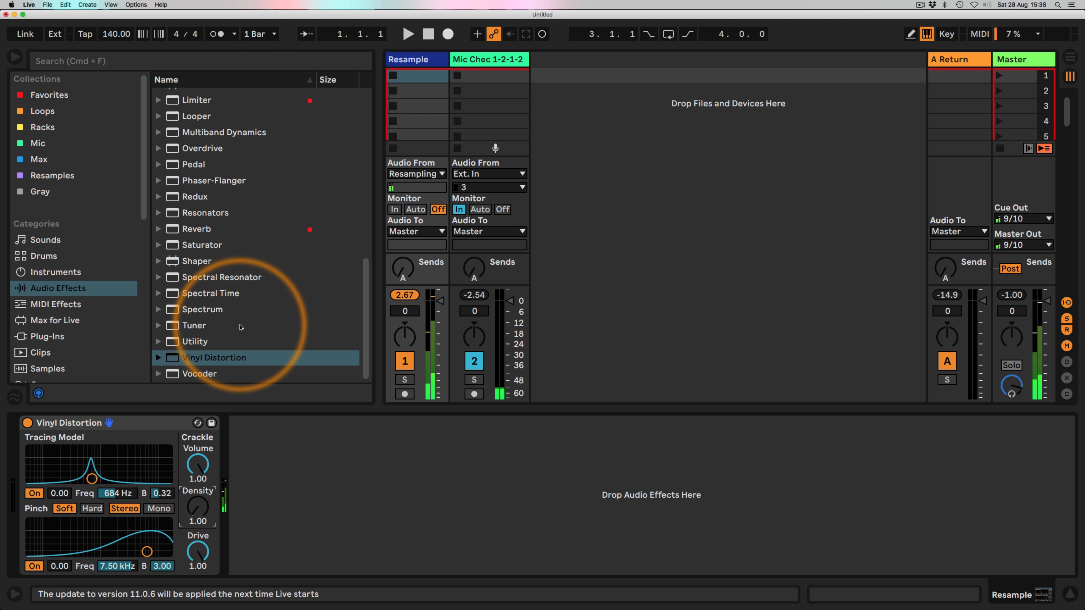
drag(162, 342, 266, 464)
click(258, 532)
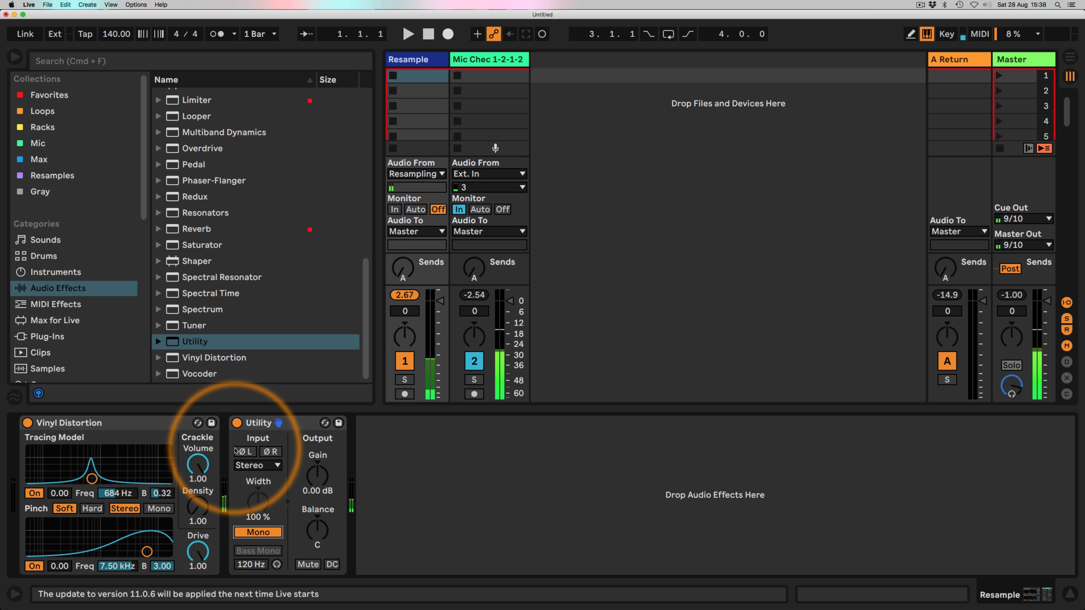
- Insert a Gate between Vinyl Distortion and Utility with threshold -37.6 dB, return 0.00 dB, attack 1.21 ms and floor -inf dB
scroll(239, 214, up, 5)
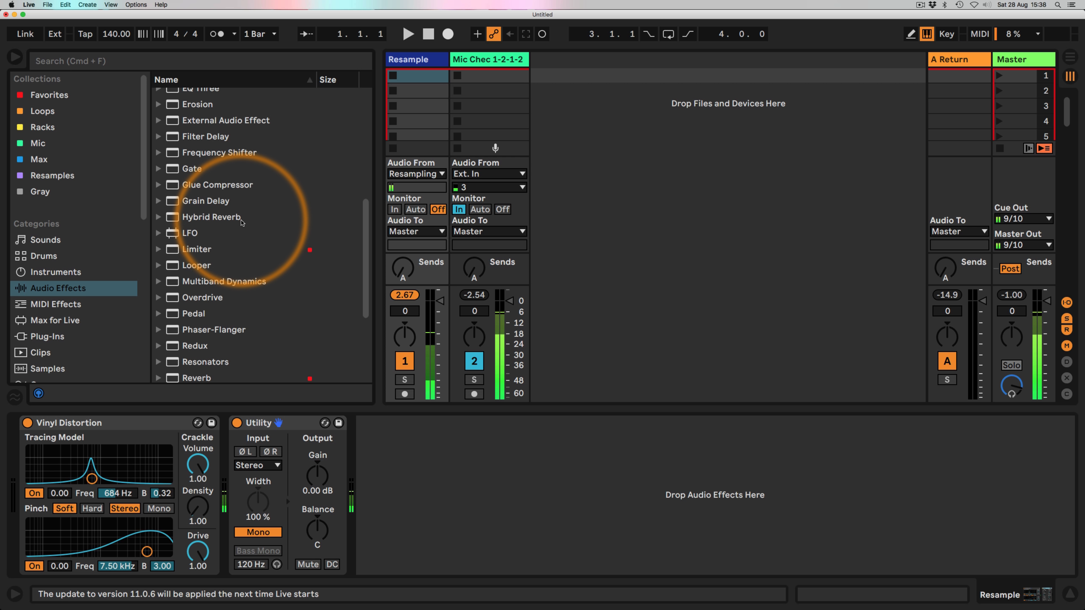
drag(188, 169, 228, 463)
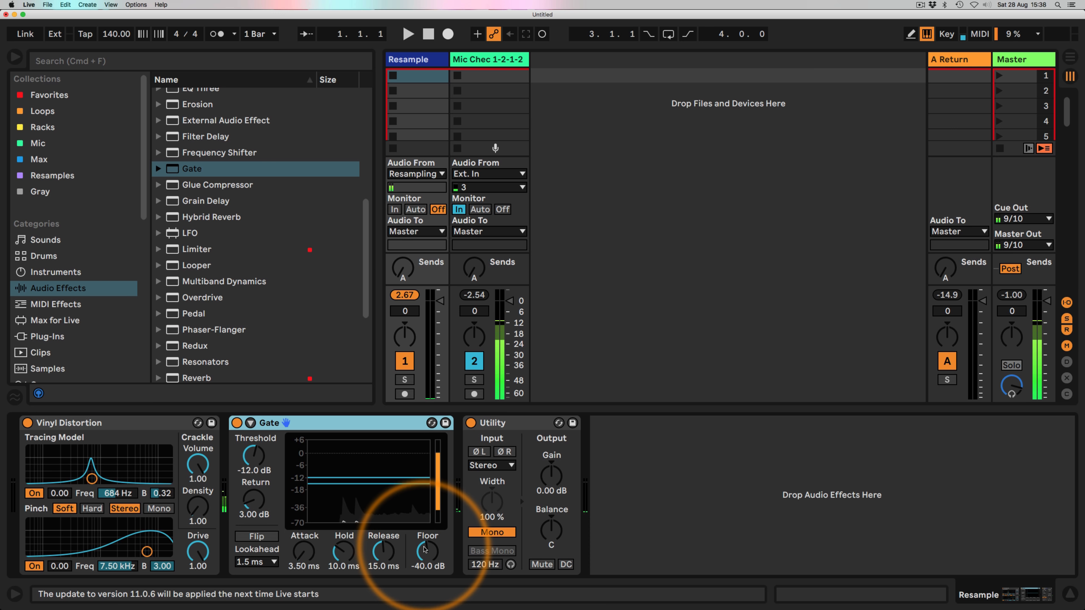
drag(424, 550, 425, 572)
drag(254, 500, 254, 513)
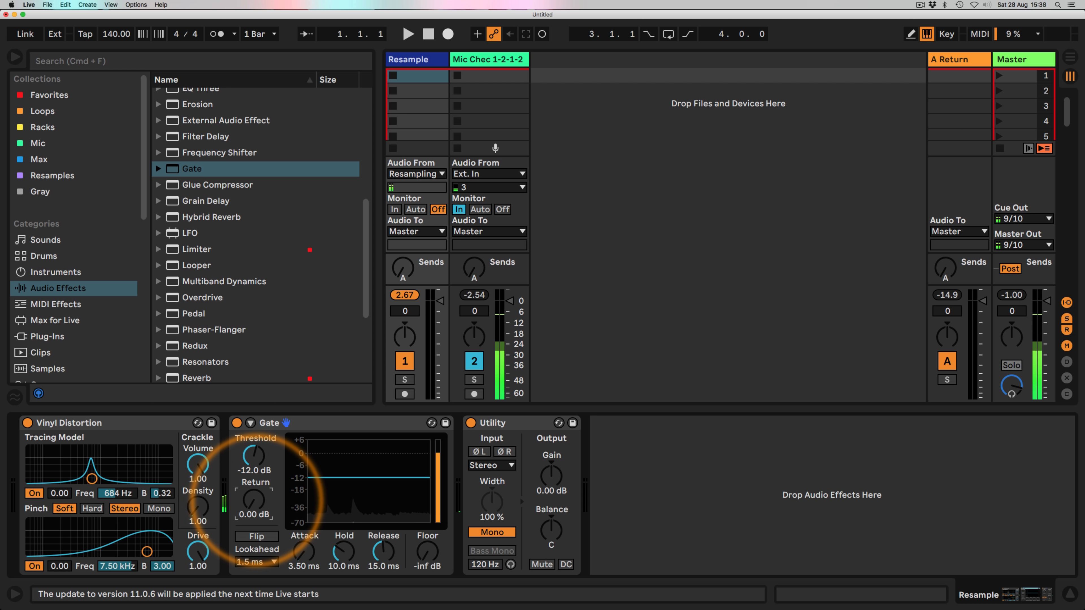
mouse_move(304, 551)
mouse_down()
mouse_move(303, 573)
mouse_move(305, 540)
mouse_up()
click(257, 456)
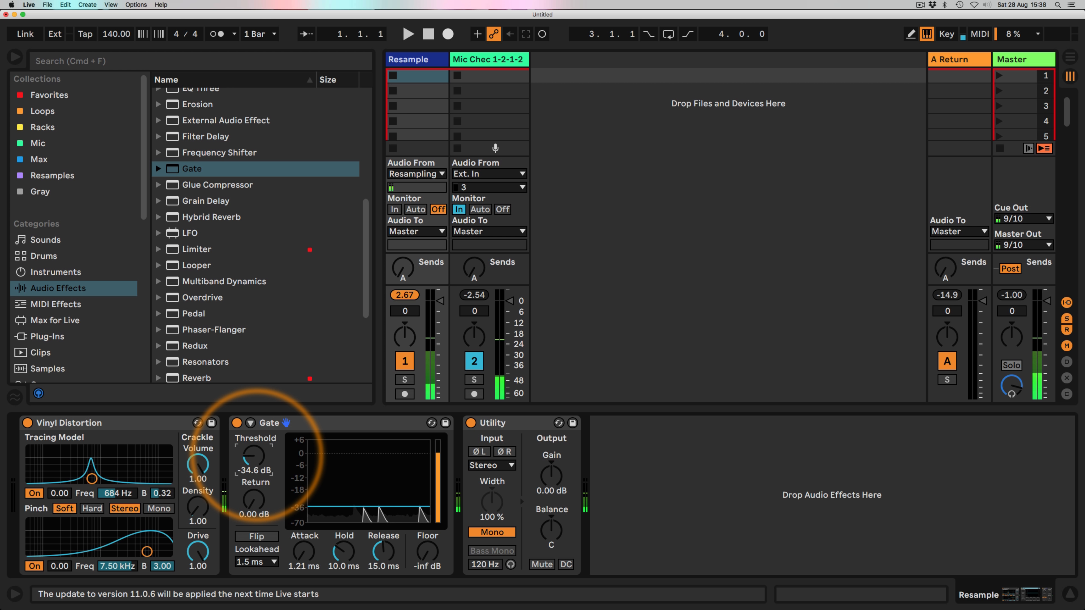
drag(253, 456, 254, 460)
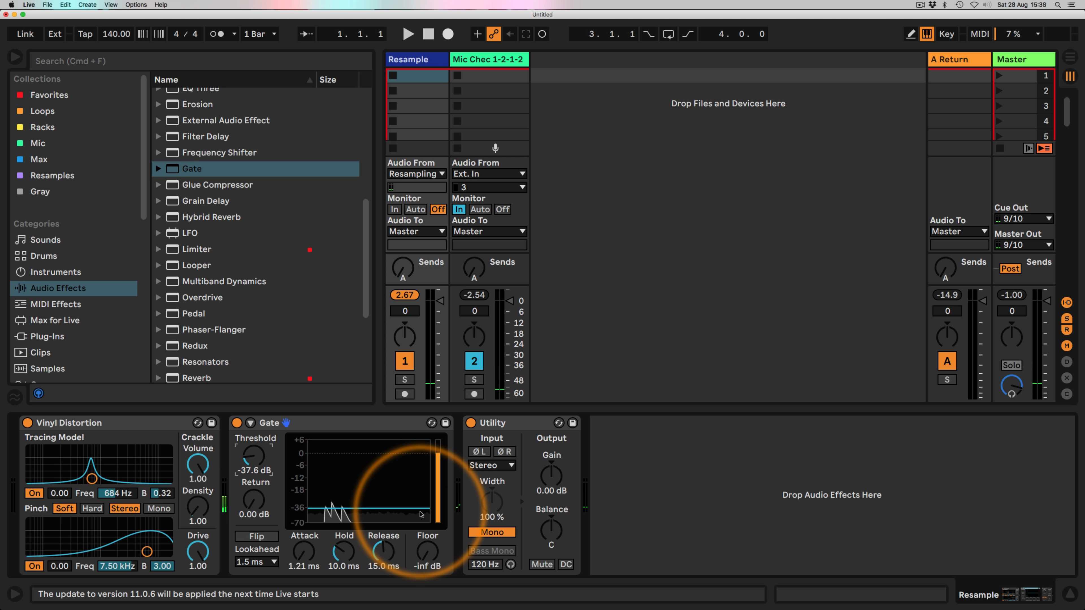
- Raise the Utility device's output gain to 15.6 dB and arm the Resample track for recording
click(551, 475)
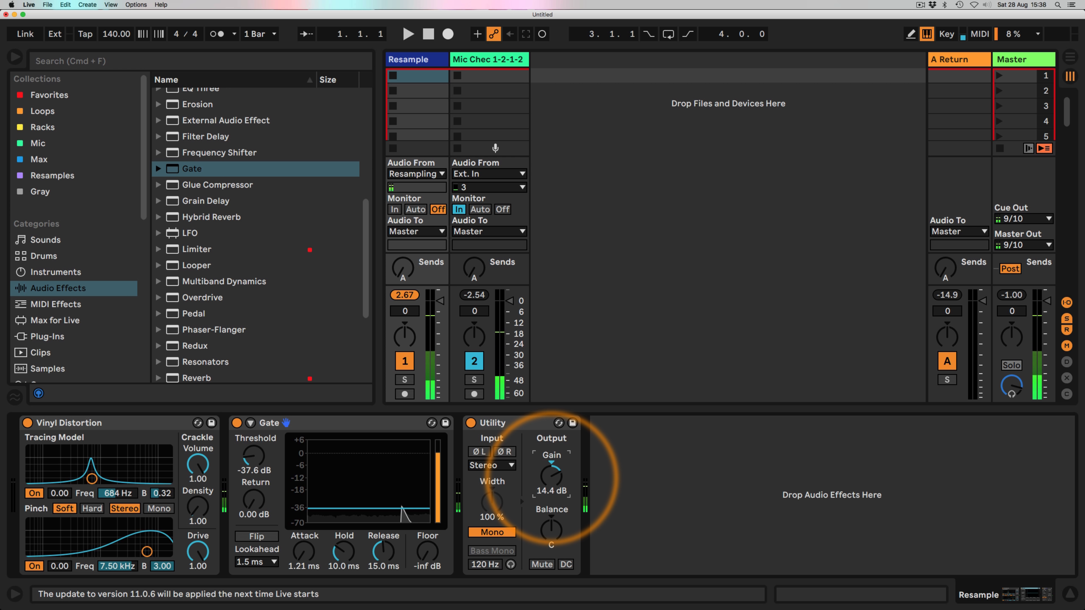
drag(551, 475, 551, 473)
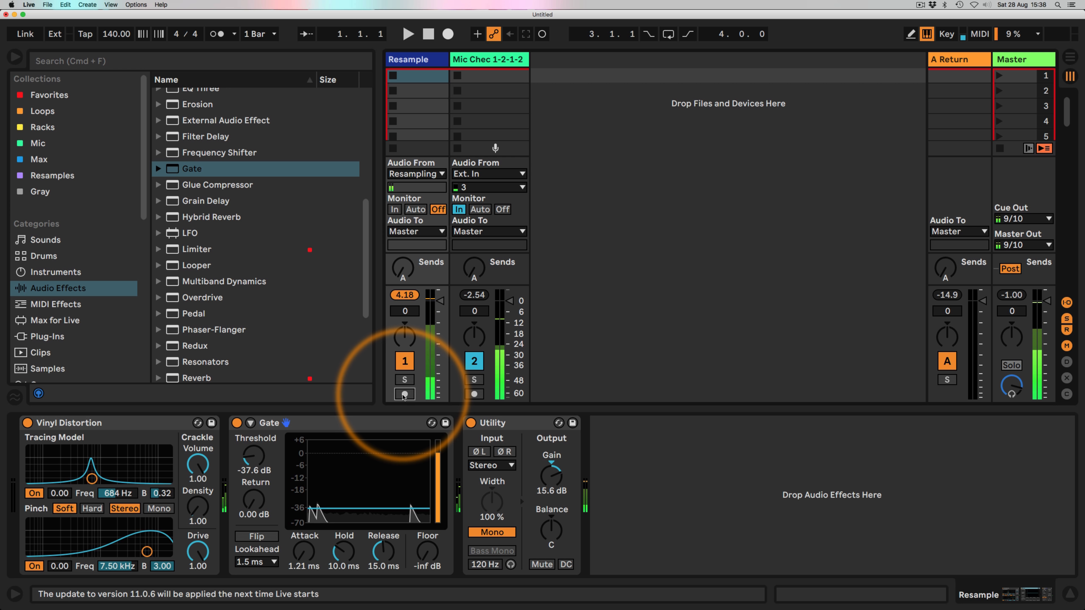
click(404, 394)
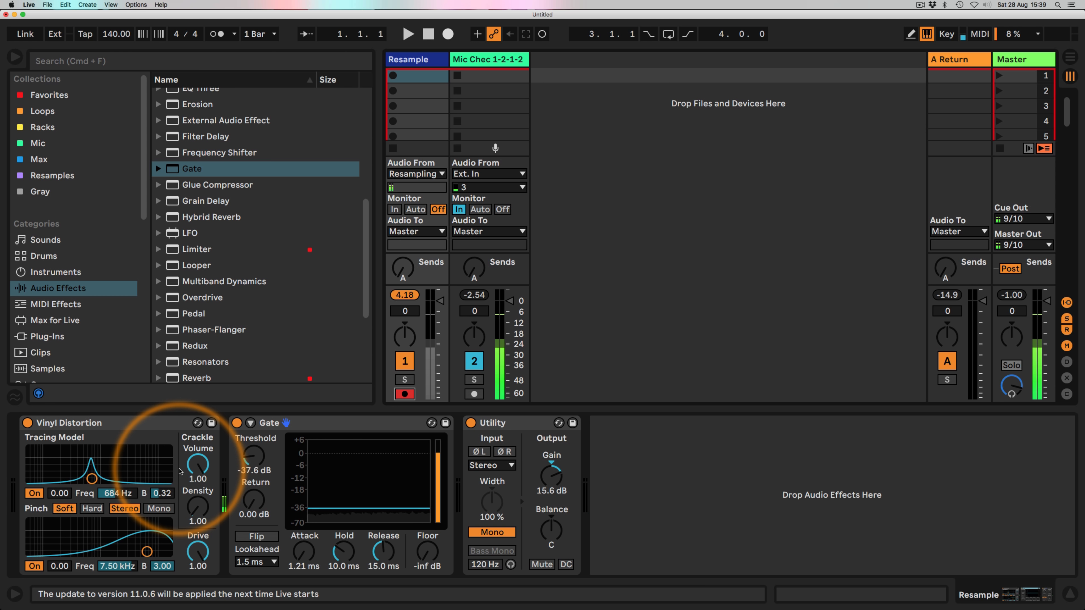
- Record about seven bars of resampled audio into the first clip slot of the Resample track, and stop playback
click(416, 76)
key(Return)
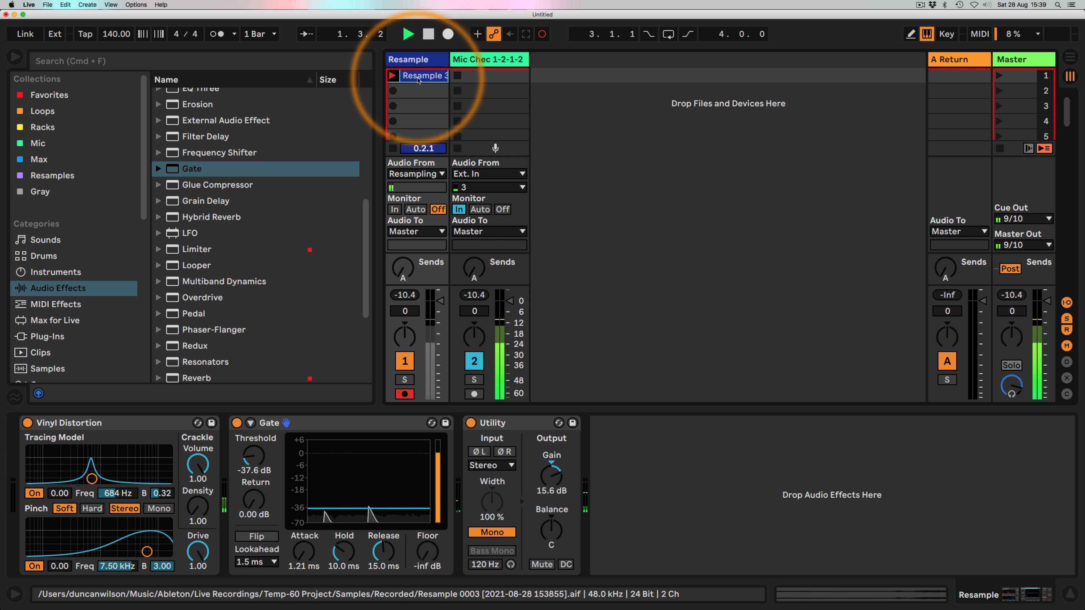
click(418, 80)
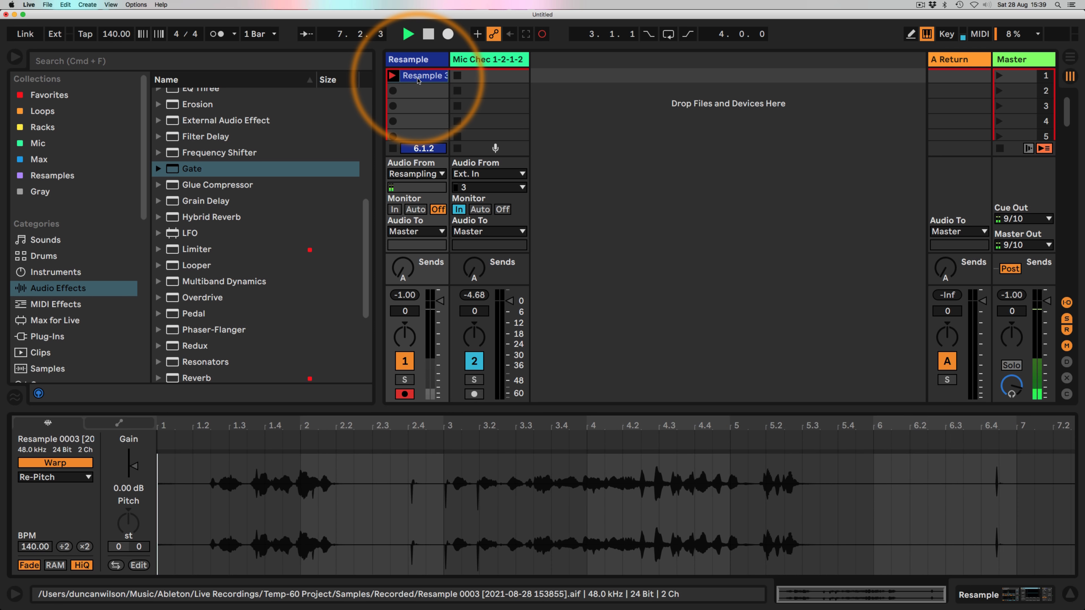
key(space)
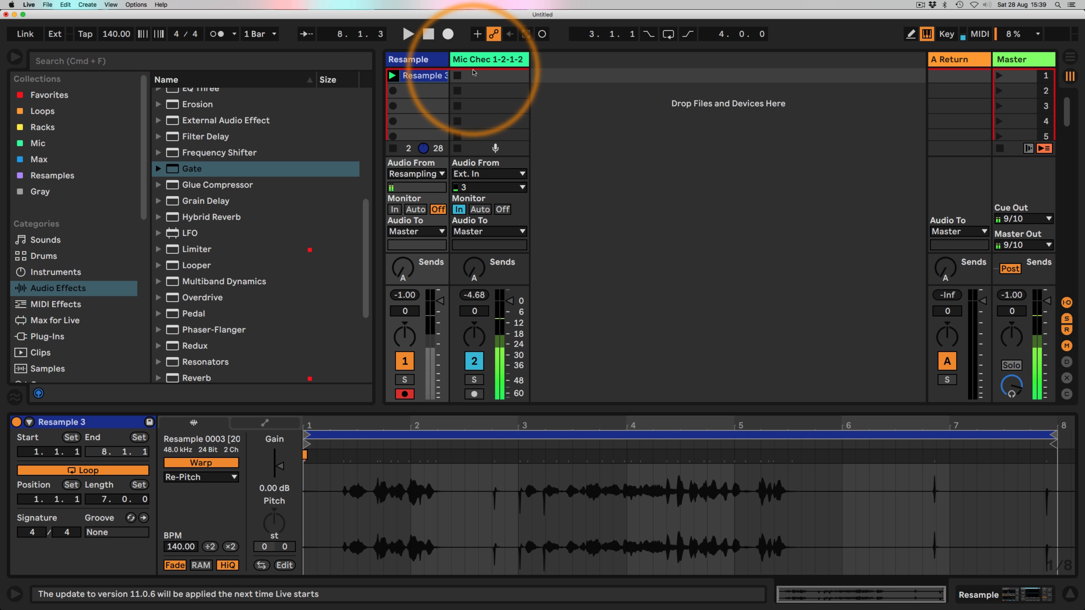
- Add a new audio track after the microphone track and move the recorded clip into its first slot
click(491, 63)
key(super+t)
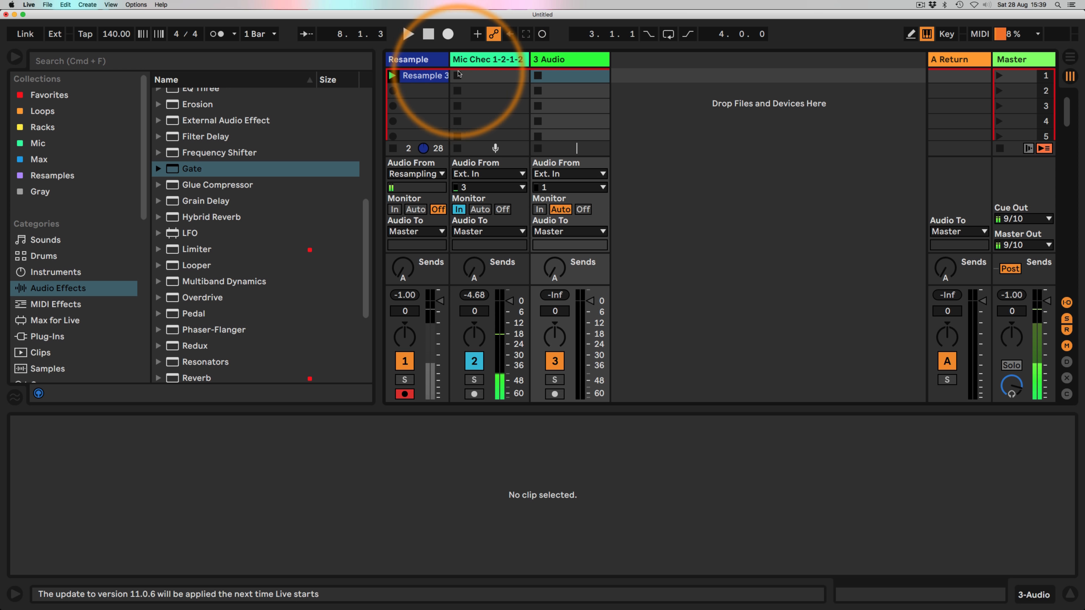
drag(422, 76, 540, 77)
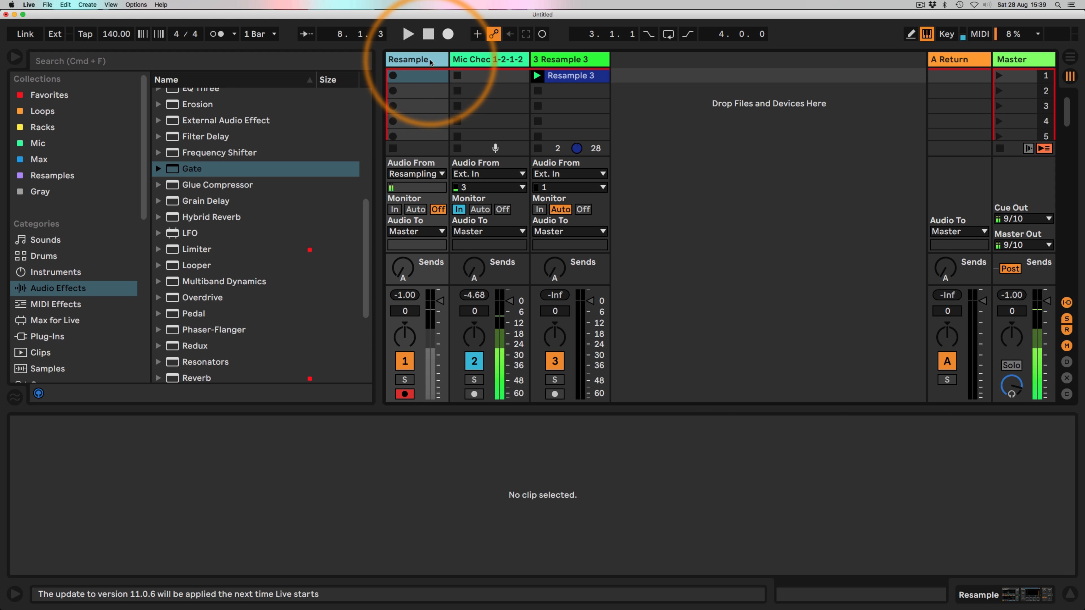
- Delete the Vinyl Distortion, Gate and Utility devices from the Resample track
click(423, 59)
click(138, 420)
shift+click(499, 424)
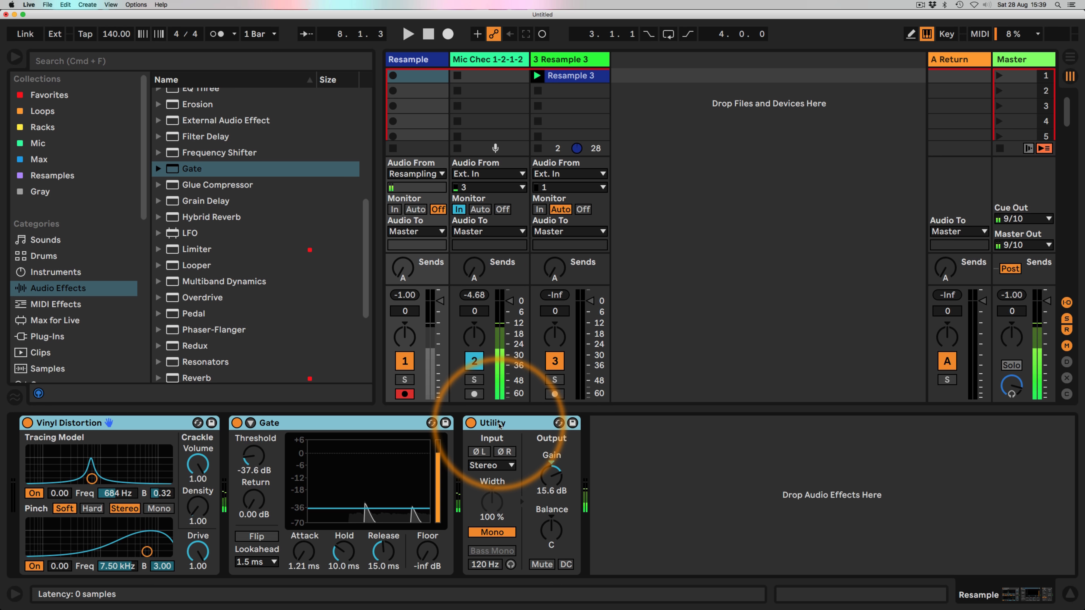
key(Delete)
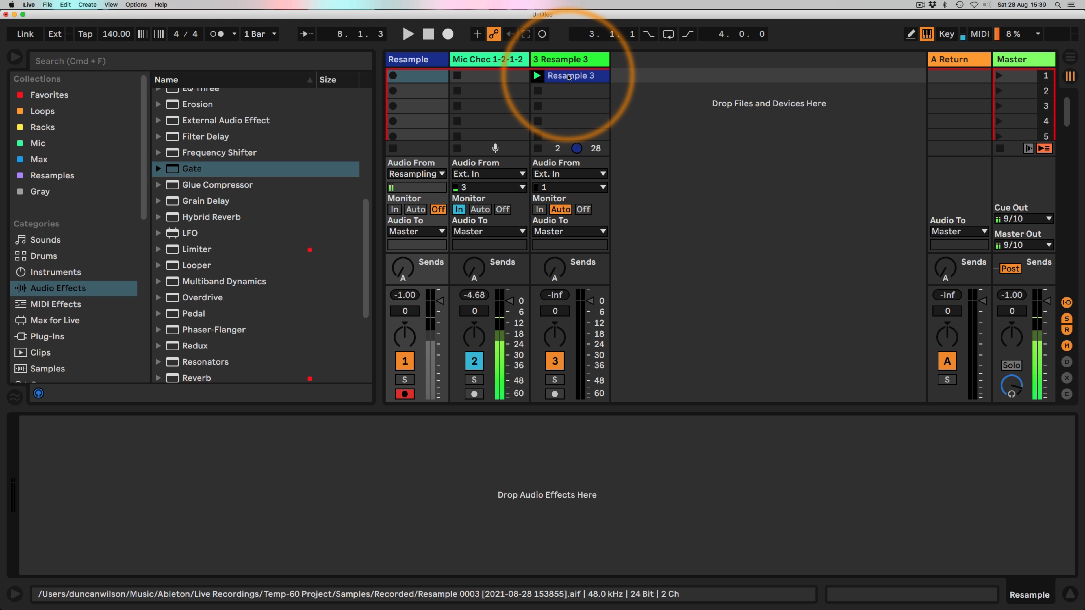
- Loop the isolated crackle just before bar 7 in the moved clip, from 6.4.1 to 7.1.3
click(568, 75)
click(716, 471)
drag(932, 489, 967, 491)
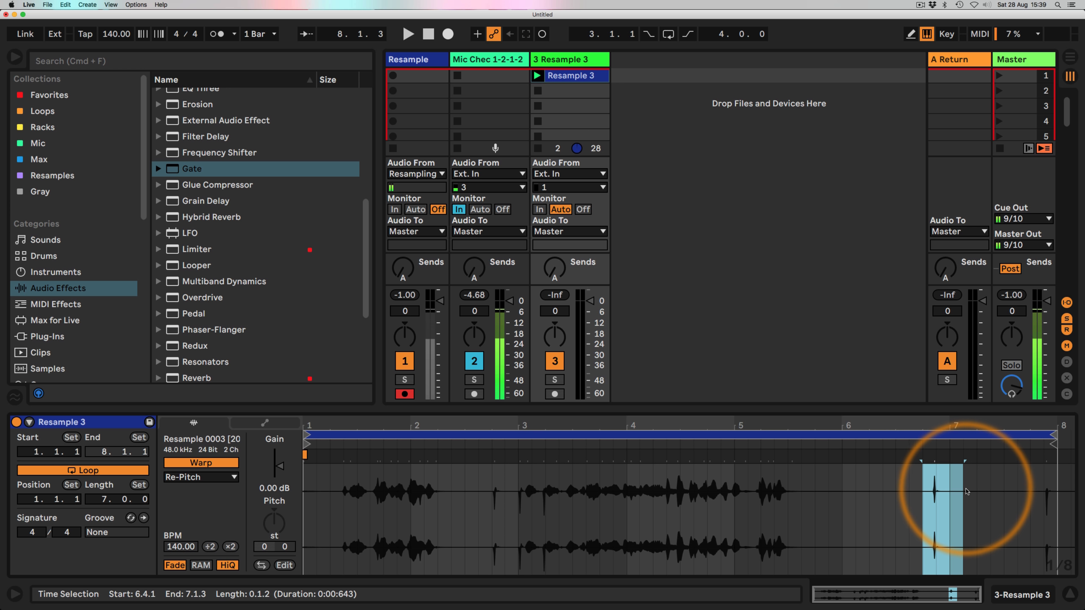
key(super+l)
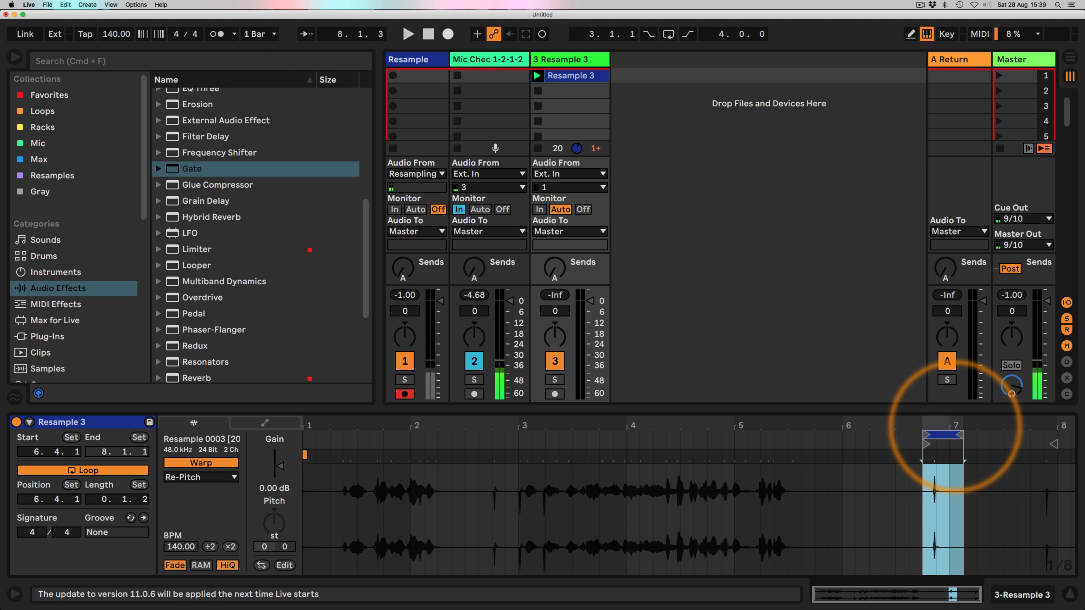
- Tighten the clip around the crackle's transient with the start at 6.4.2 and the end at 6.4.3, with looping turned off
drag(959, 424, 453, 486)
drag(427, 437, 696, 441)
drag(709, 427, 658, 440)
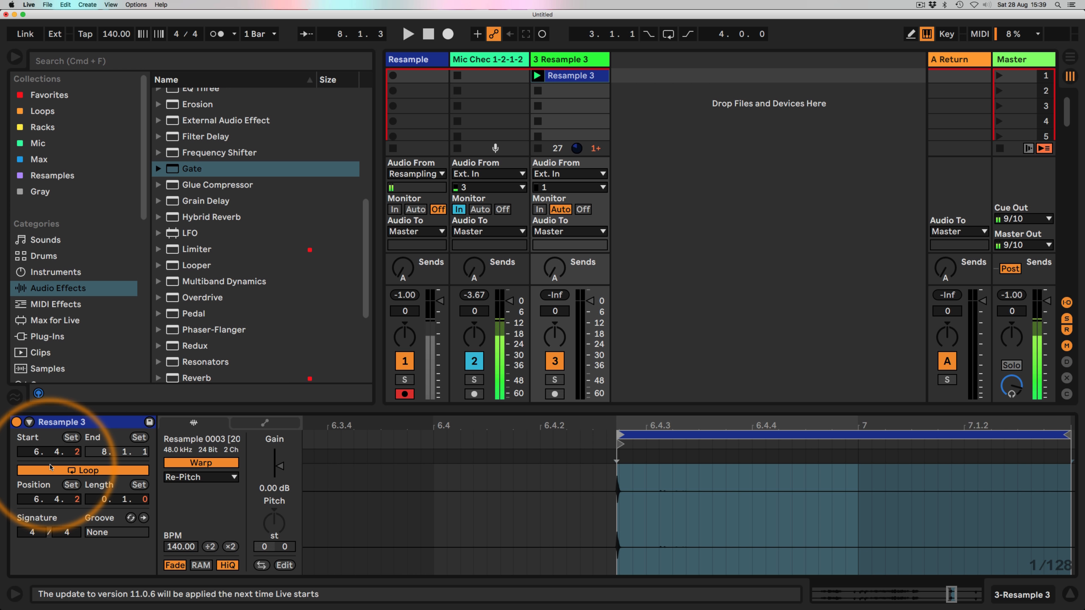
click(64, 470)
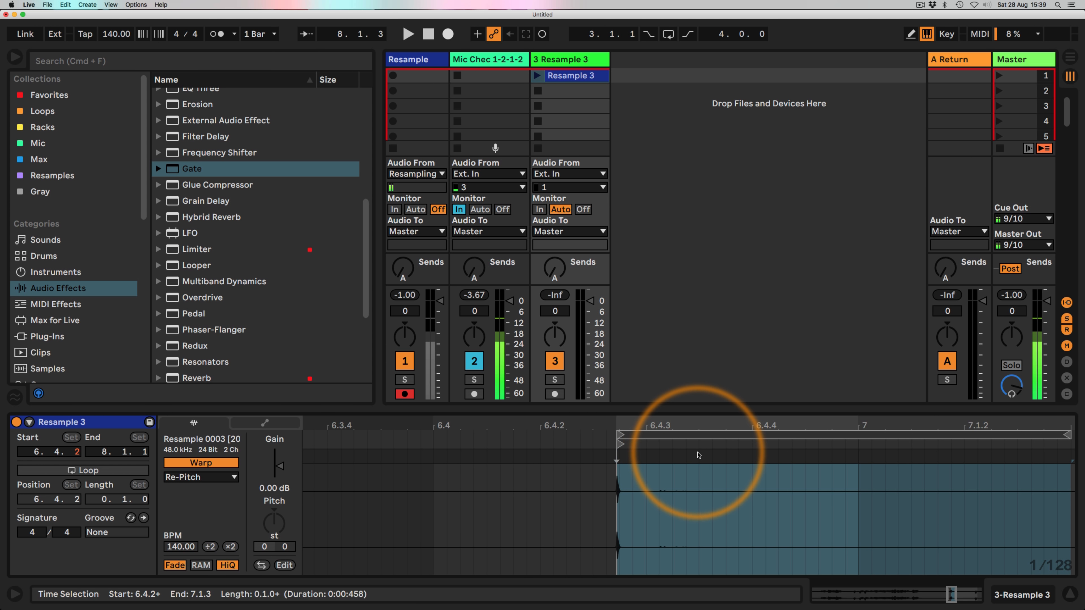
drag(710, 443, 648, 451)
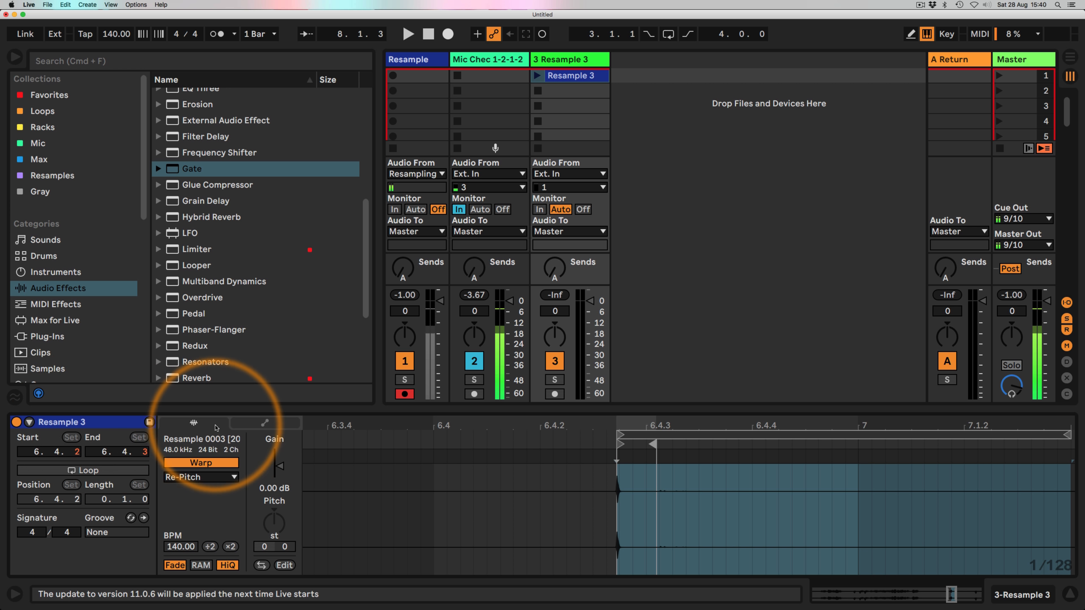
- Show the Resample 3 clip's launch settings and set its launch quantization to None
click(29, 422)
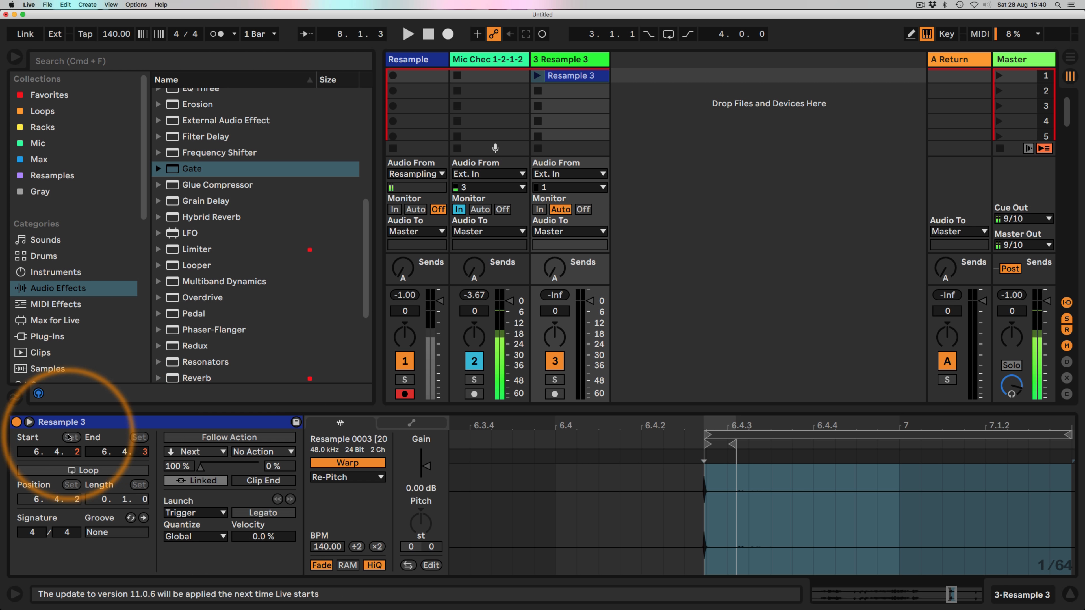
click(29, 422)
click(29, 422)
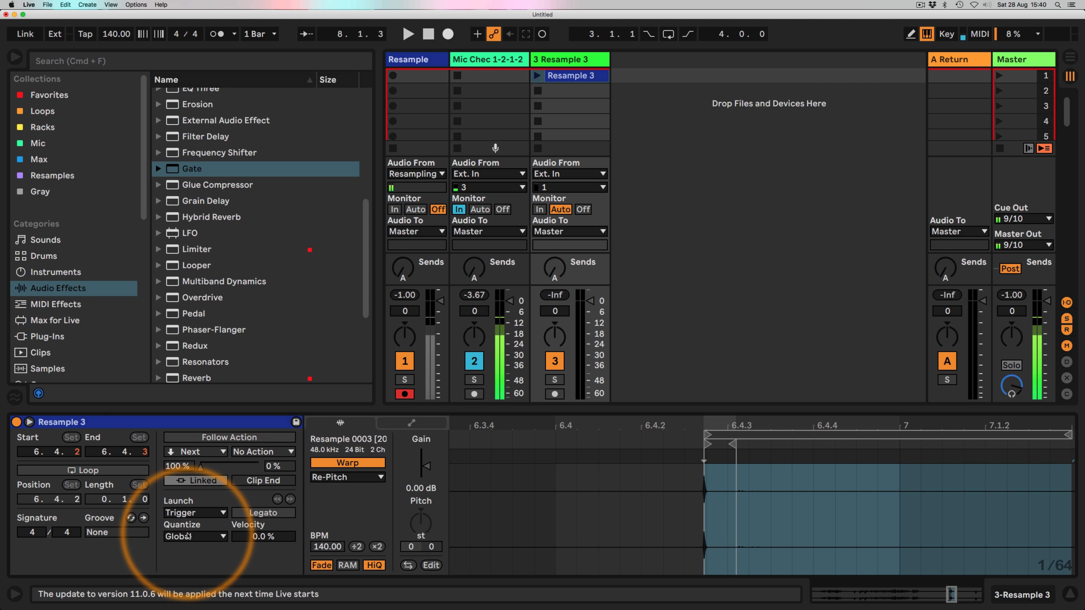
click(218, 539)
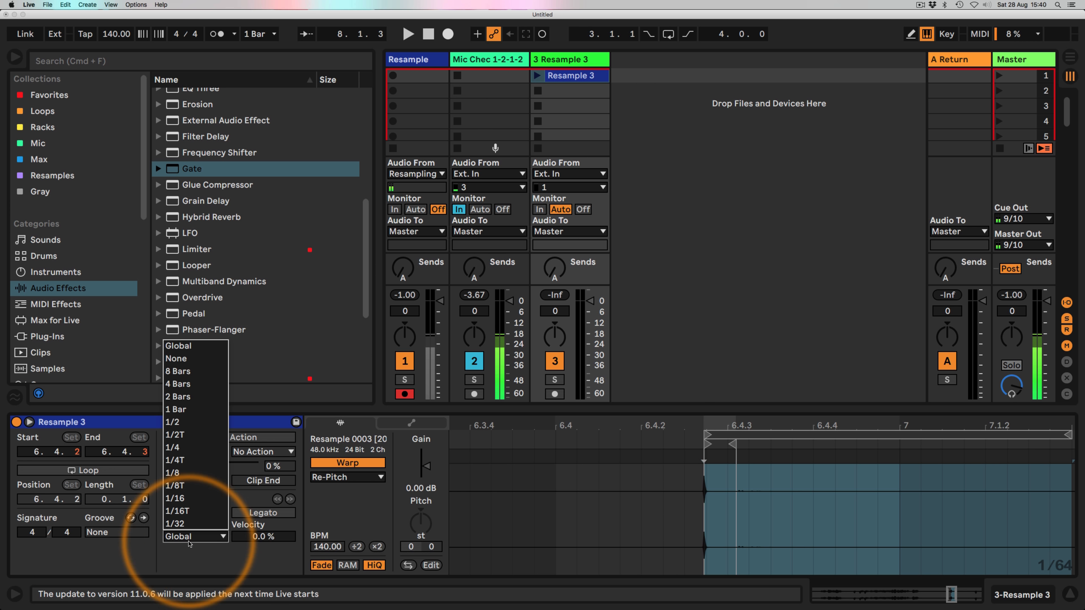
click(19, 555)
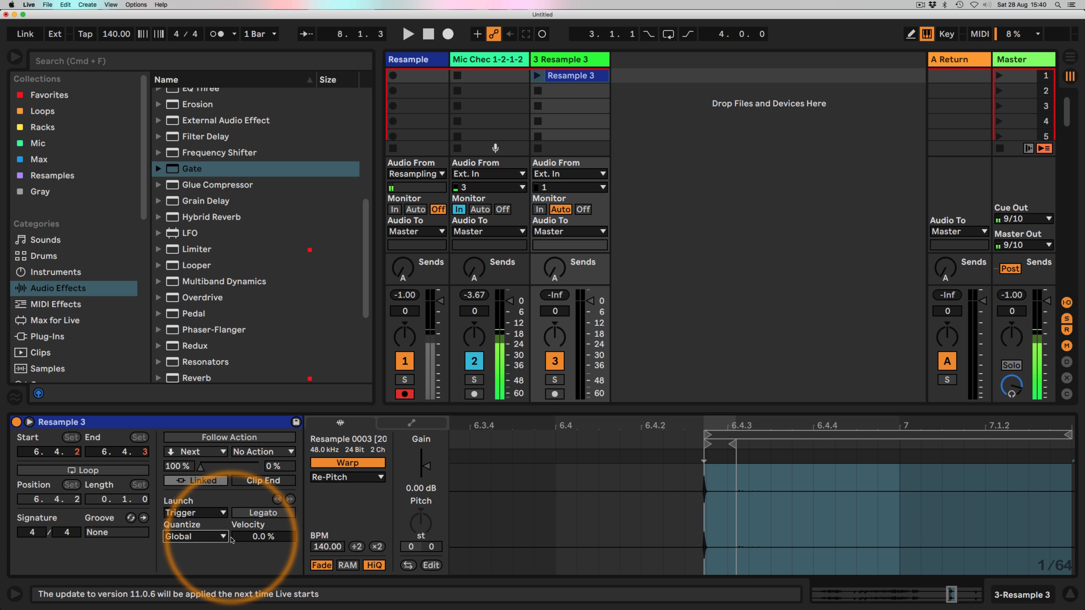
click(194, 537)
click(194, 569)
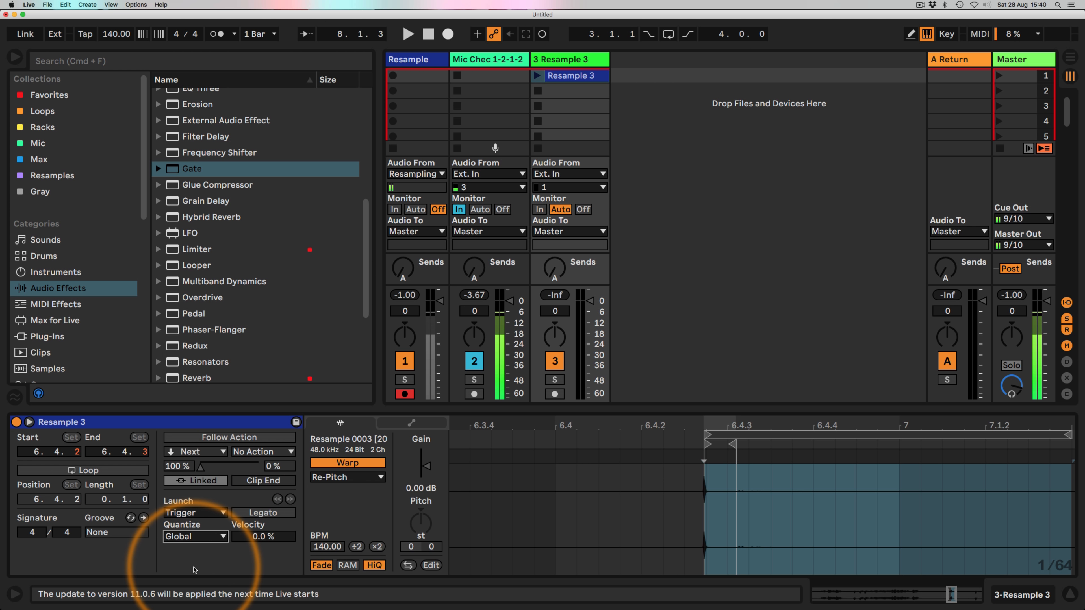
click(206, 513)
click(205, 513)
click(204, 537)
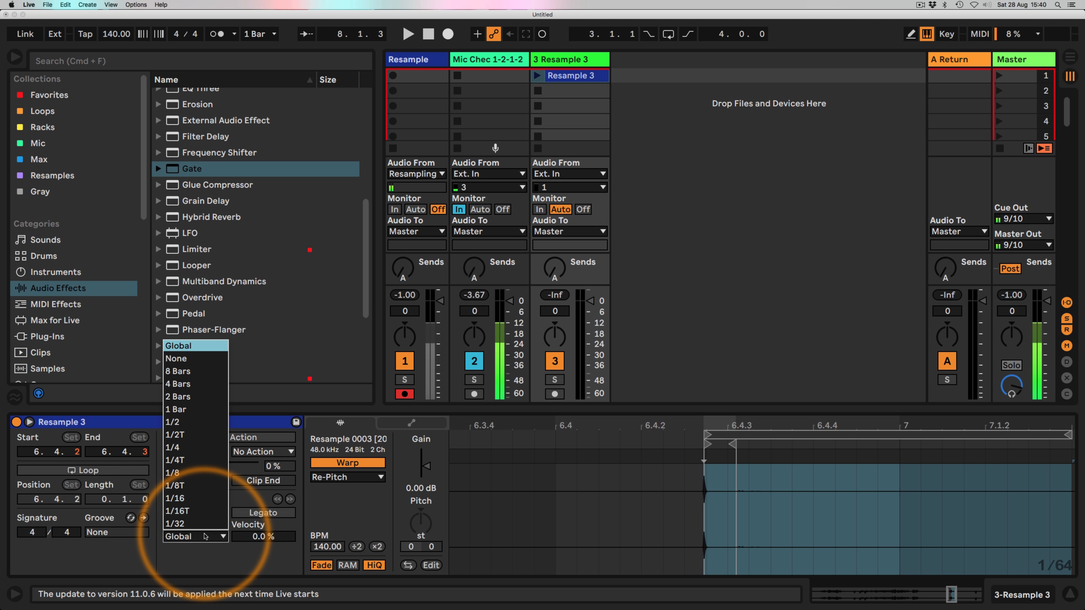
click(202, 359)
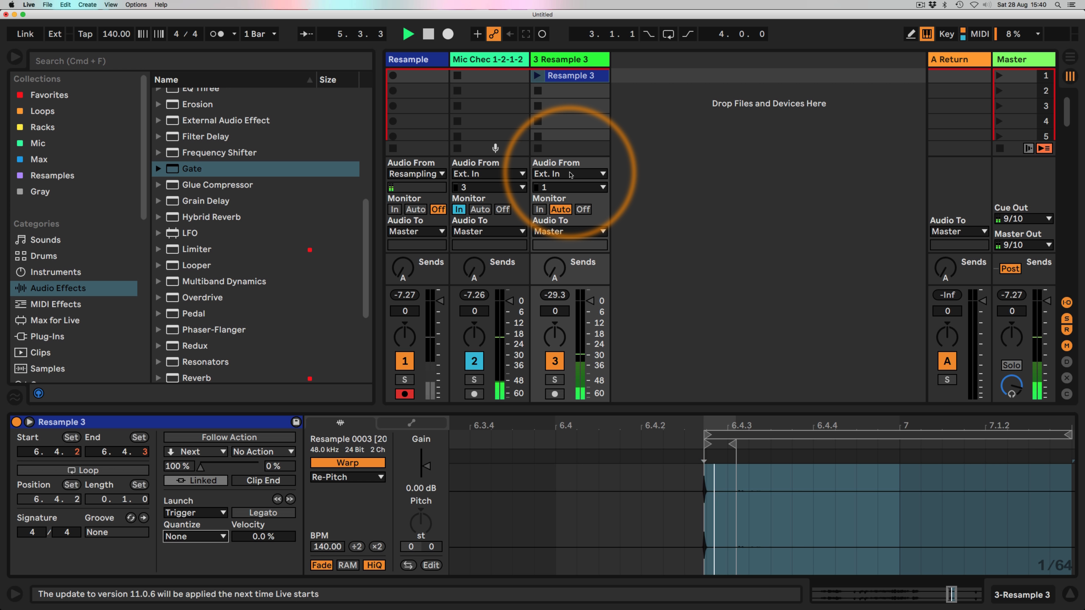
- Add Auto Filter to the Resample 3 track with the OSR circuit, 24 dB drive, a cutoff of about 1.29 kHz and 53% resonance
click(571, 62)
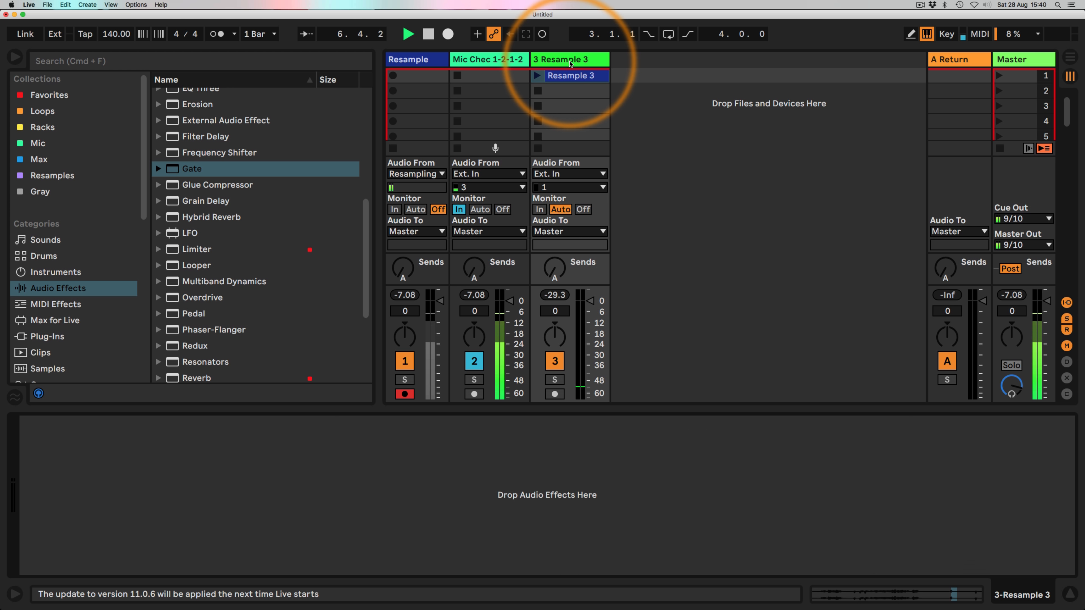
scroll(266, 222, up, 6)
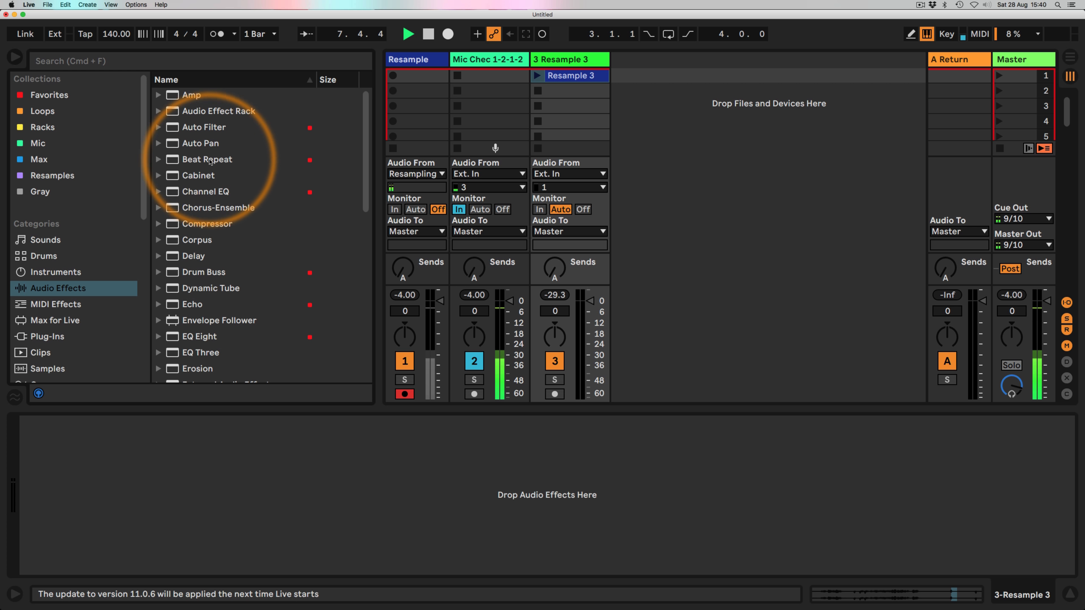
drag(203, 127, 113, 491)
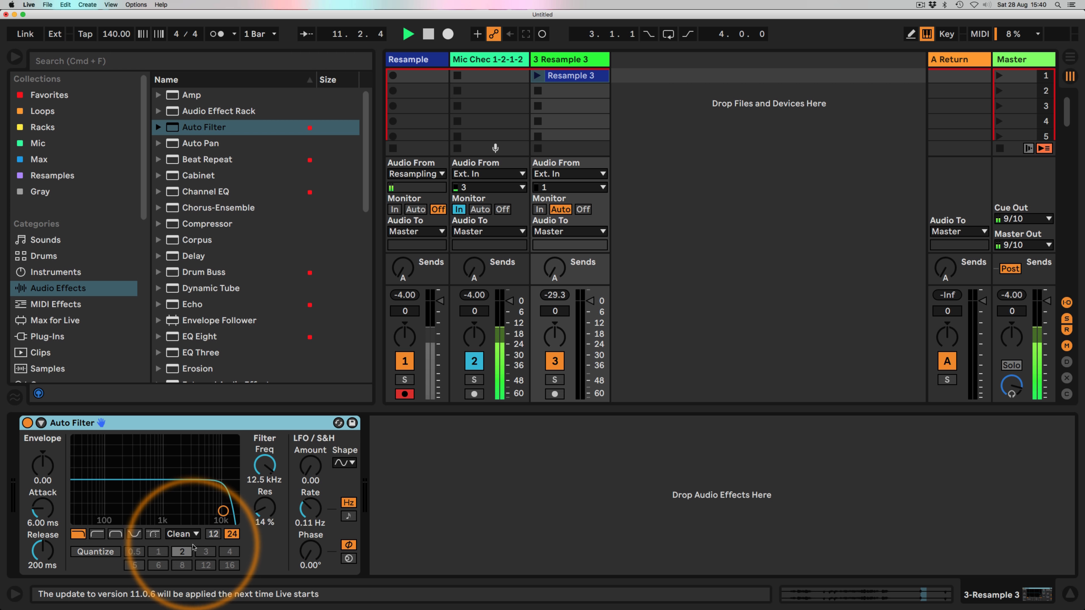
click(183, 534)
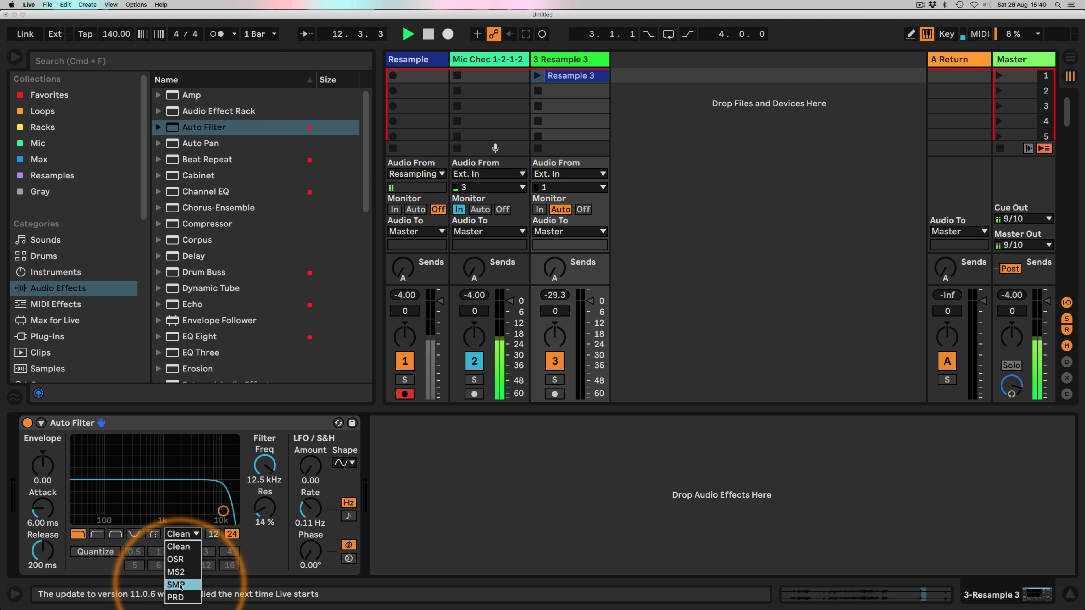
click(183, 560)
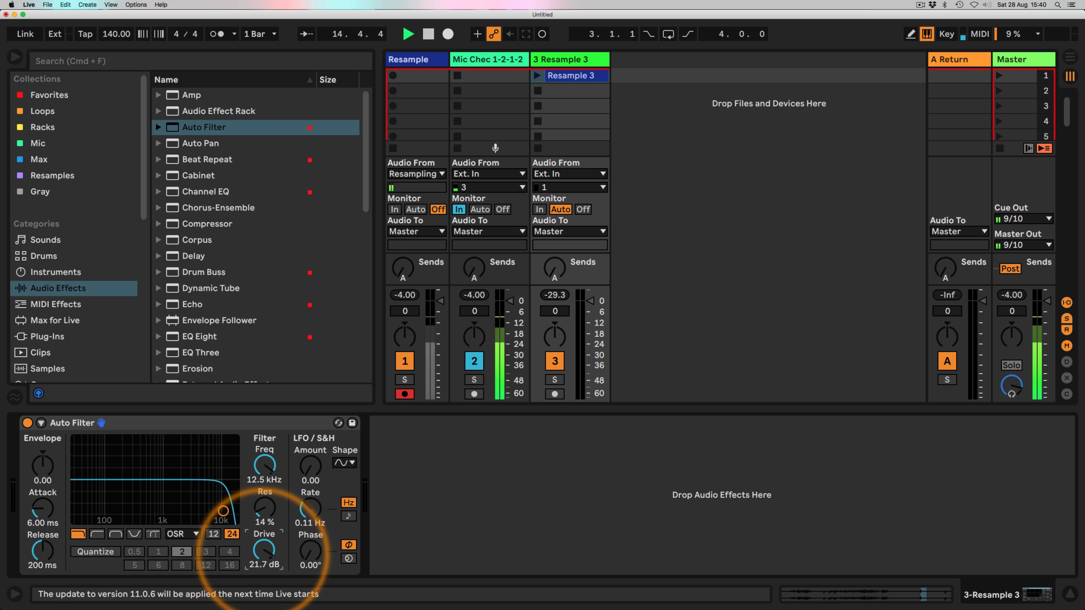
drag(264, 554, 264, 547)
drag(221, 511, 169, 485)
- Add a Limiter after the Auto Filter on the Resample 3 track
scroll(208, 279, down, 10)
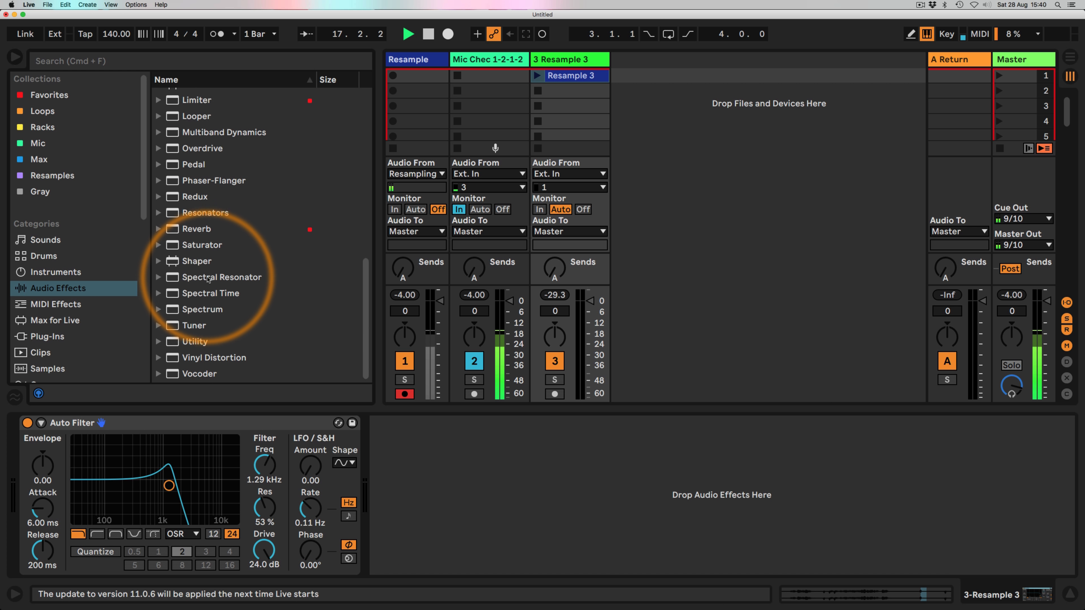
scroll(208, 279, up, 5)
drag(196, 171, 427, 487)
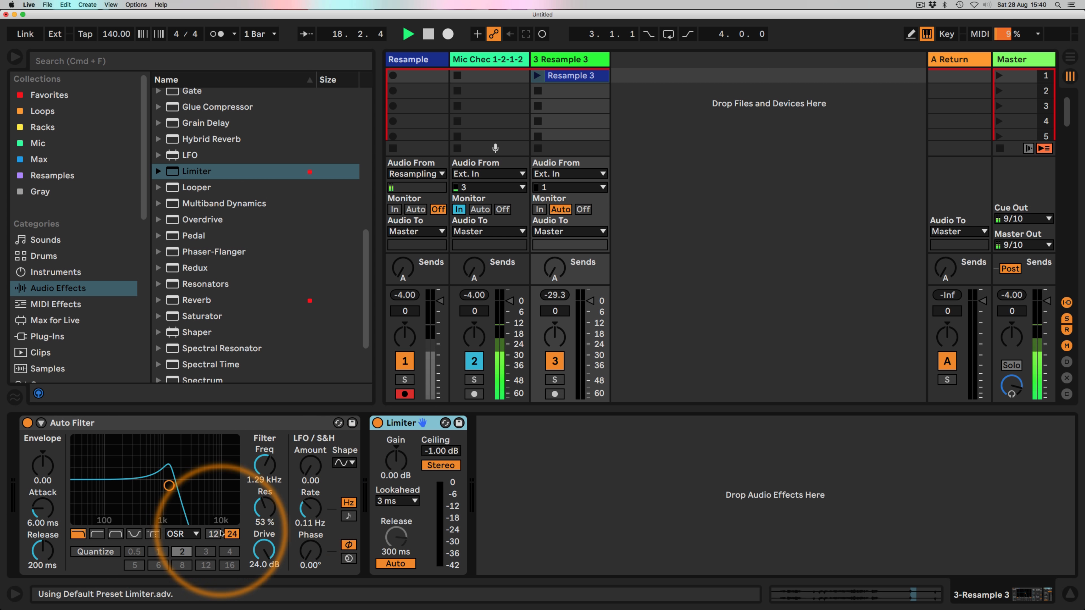
- Tune the Auto Filter to 115 Hz with 88% resonance, and set its envelope amount to 127 with a 0.10 ms attack
drag(169, 486, 131, 519)
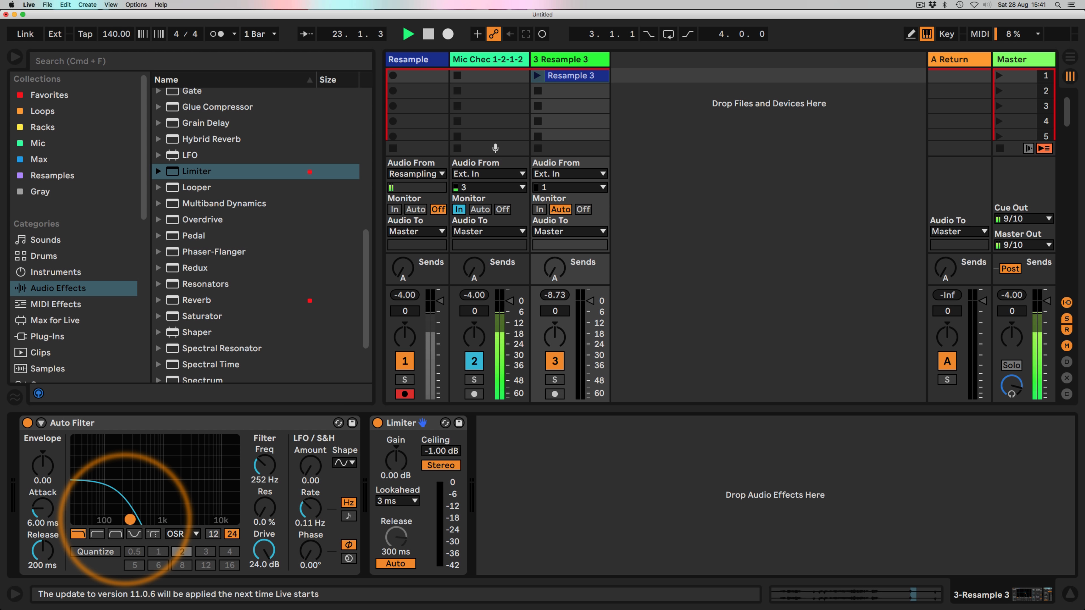
drag(130, 519, 112, 439)
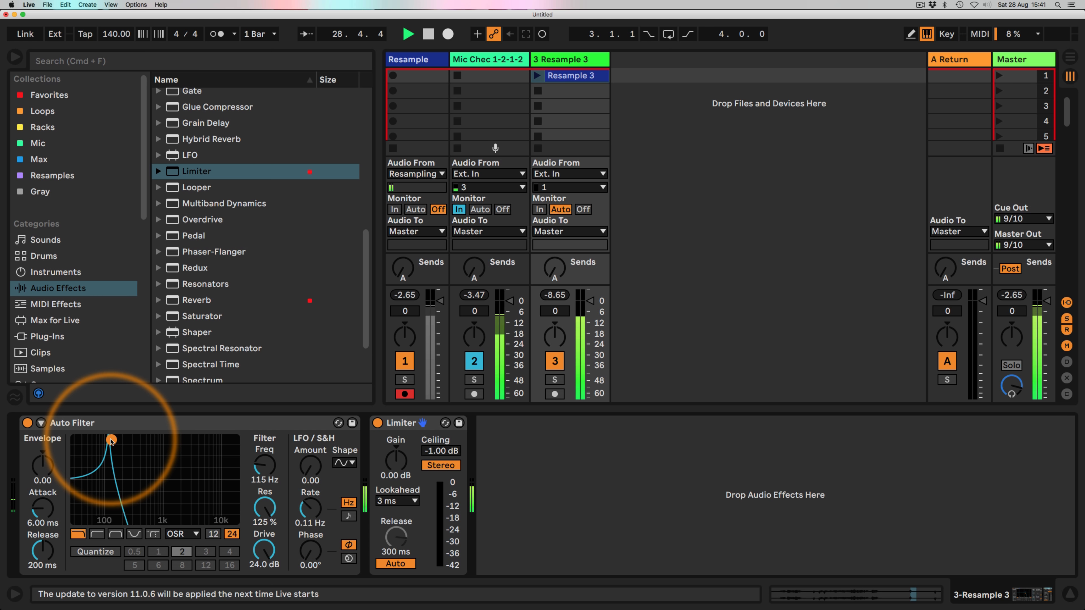
drag(263, 505, 265, 507)
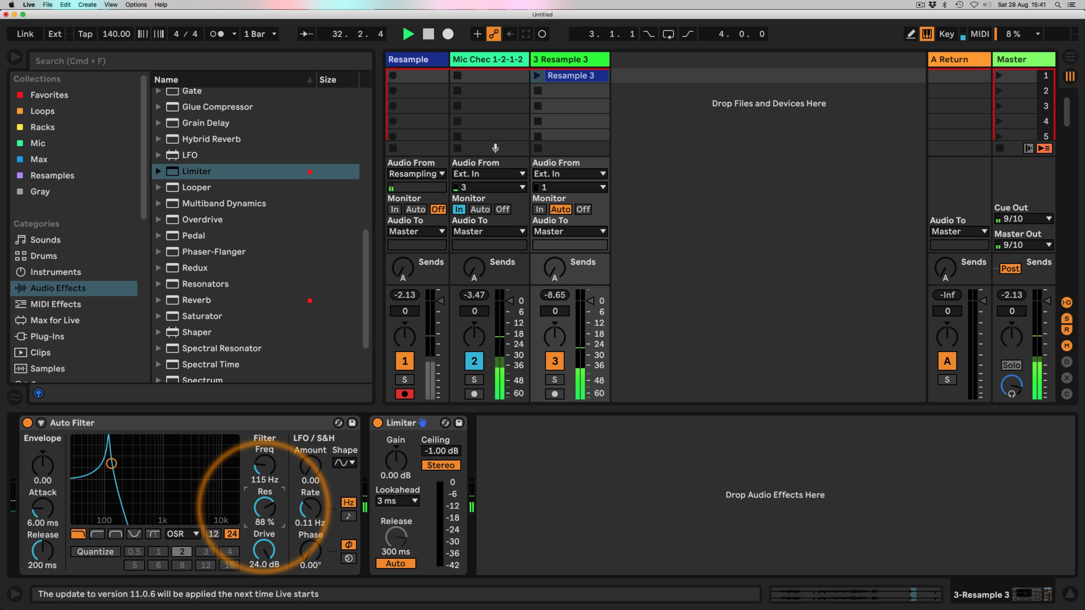
drag(49, 499, 47, 444)
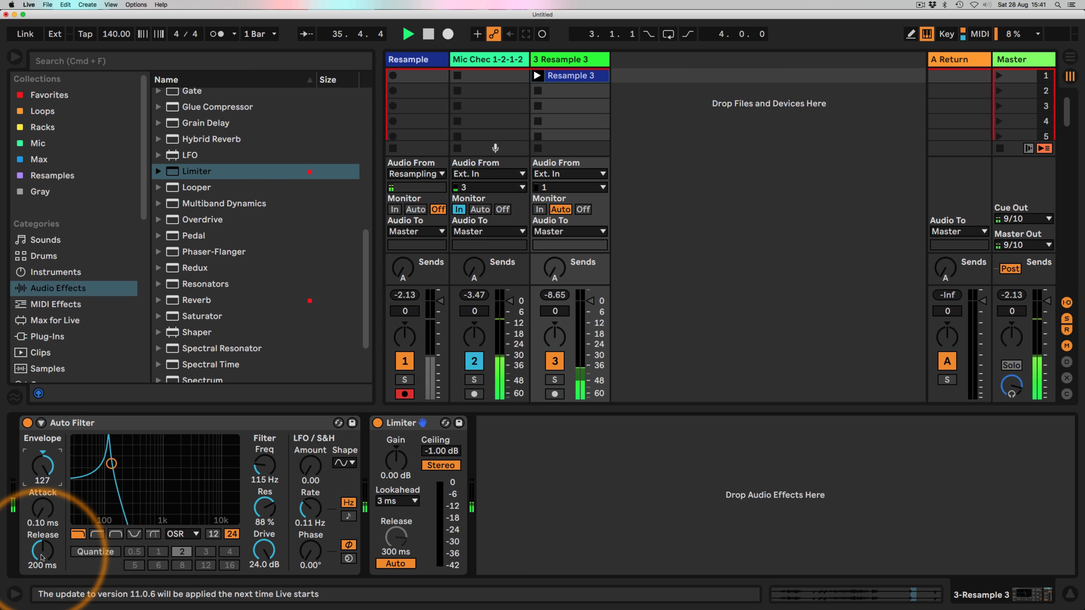
- Examine the start of the Resample 3 clip's waveform closely and raise the clip gain to 4.25 dB
click(570, 76)
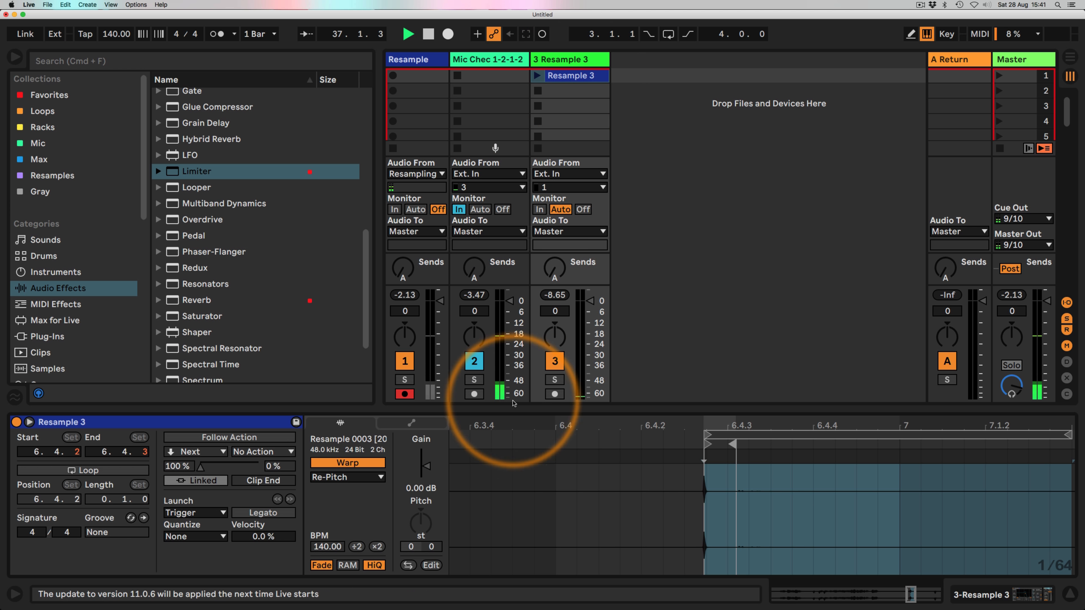
drag(706, 423, 705, 460)
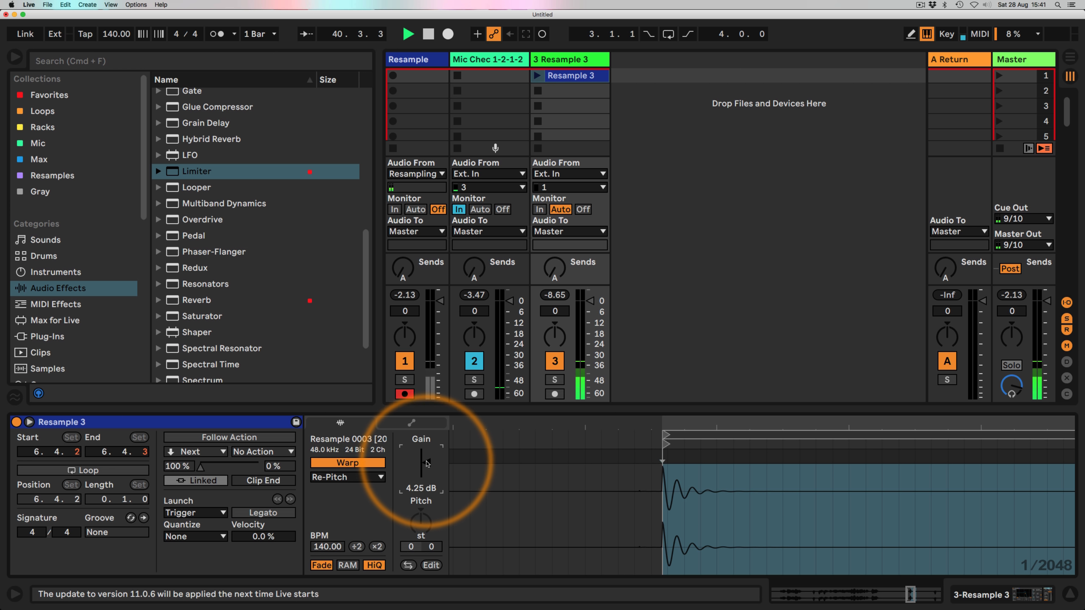
- Refine the Auto Filter to 111 Hz and 96% resonance, and shorten its envelope release to 31.8 ms
click(559, 59)
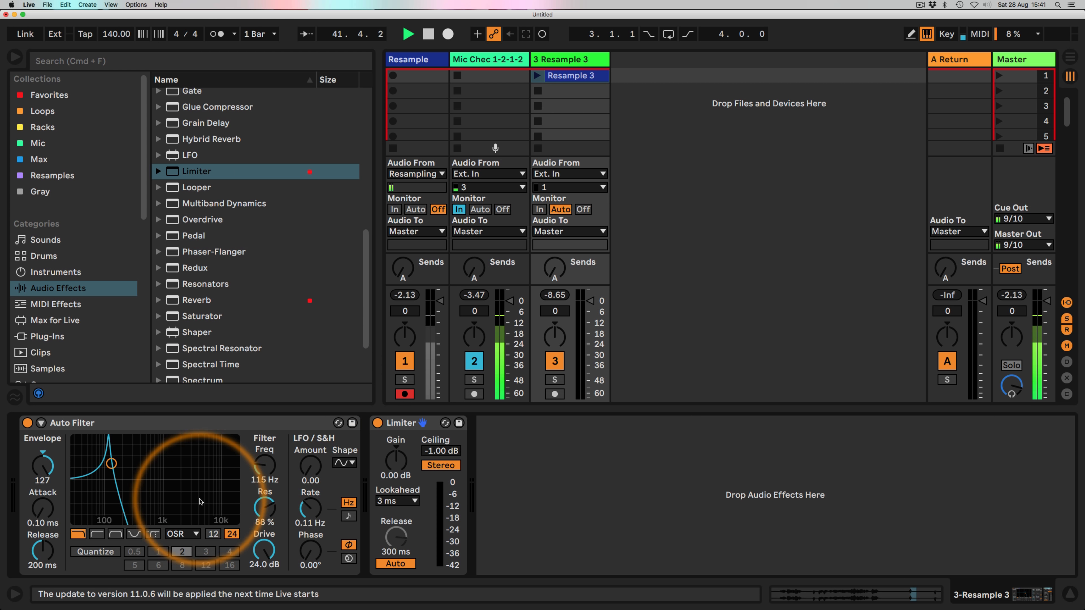
drag(112, 463, 110, 450)
drag(43, 547, 43, 553)
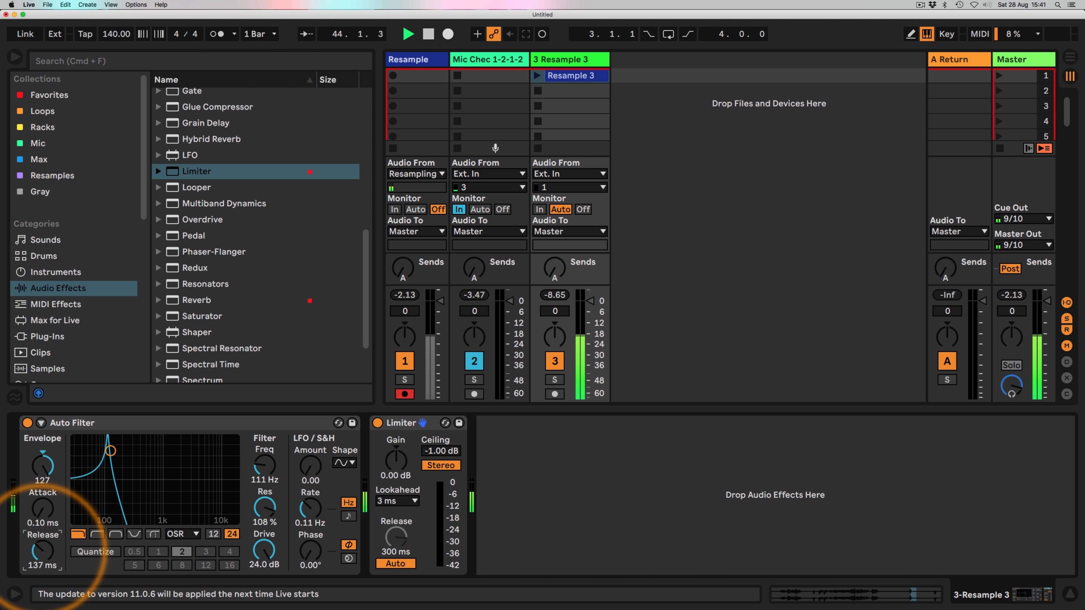
click(260, 511)
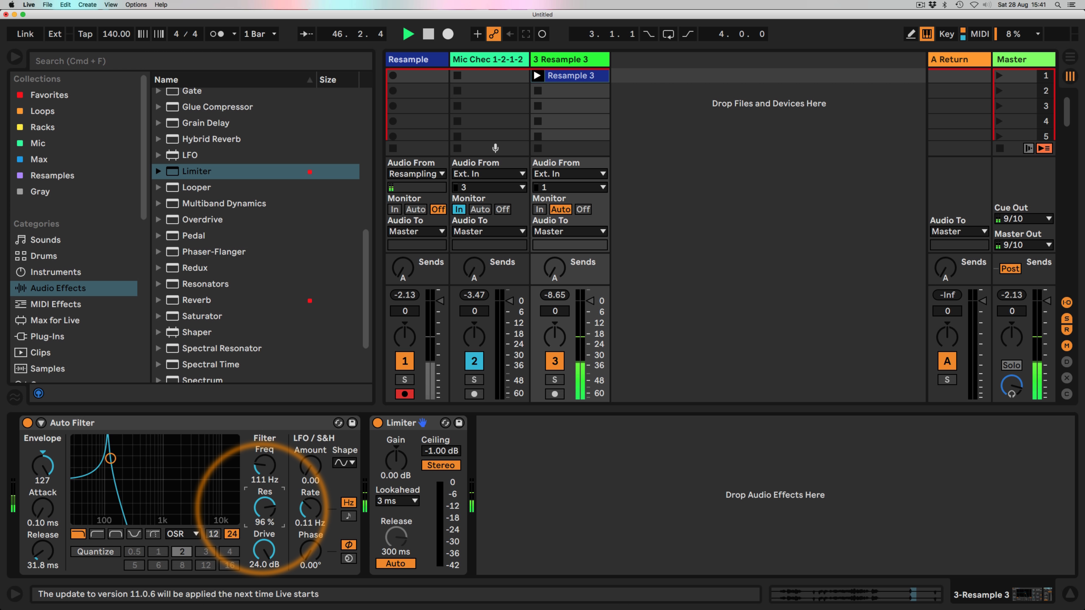
- Insert Overdrive between the Auto Filter and the Limiter, with Drive and Dry/Wet both at 100%
scroll(235, 279, up, 5)
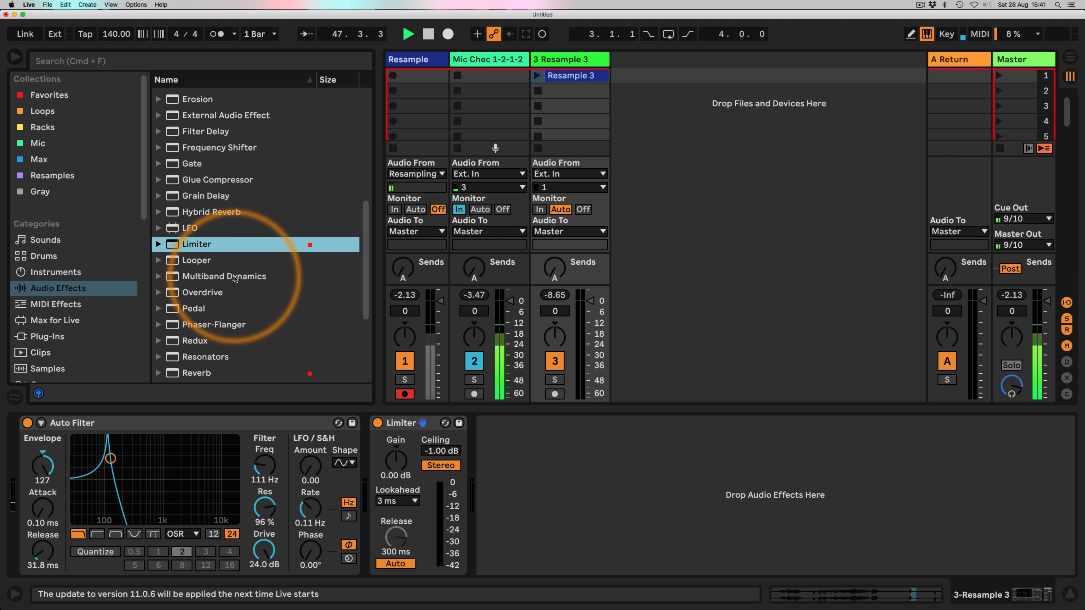
scroll(235, 279, up, 4)
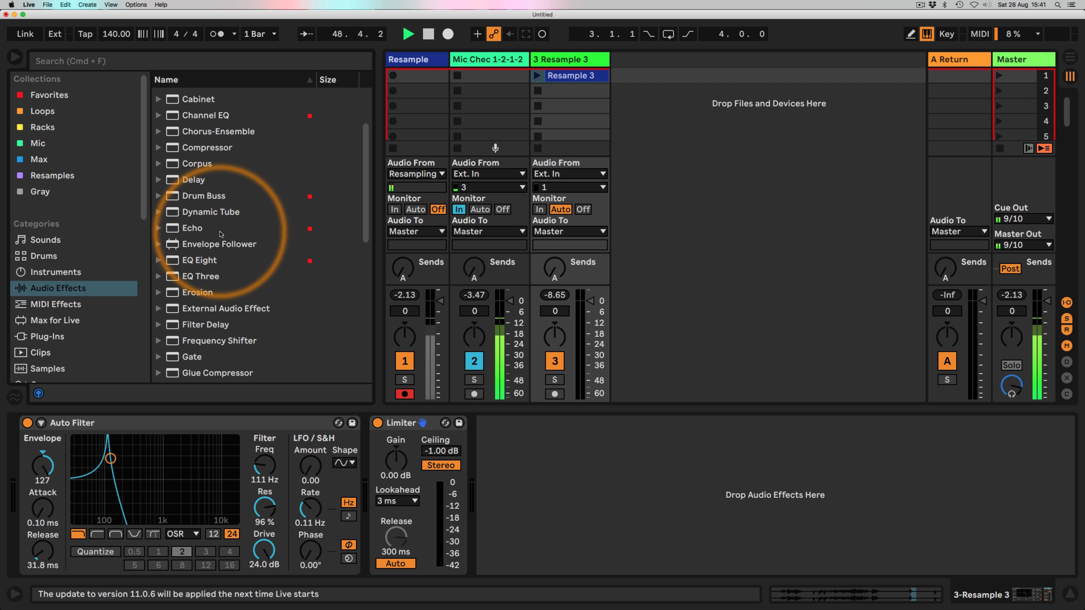
scroll(191, 245, down, 9)
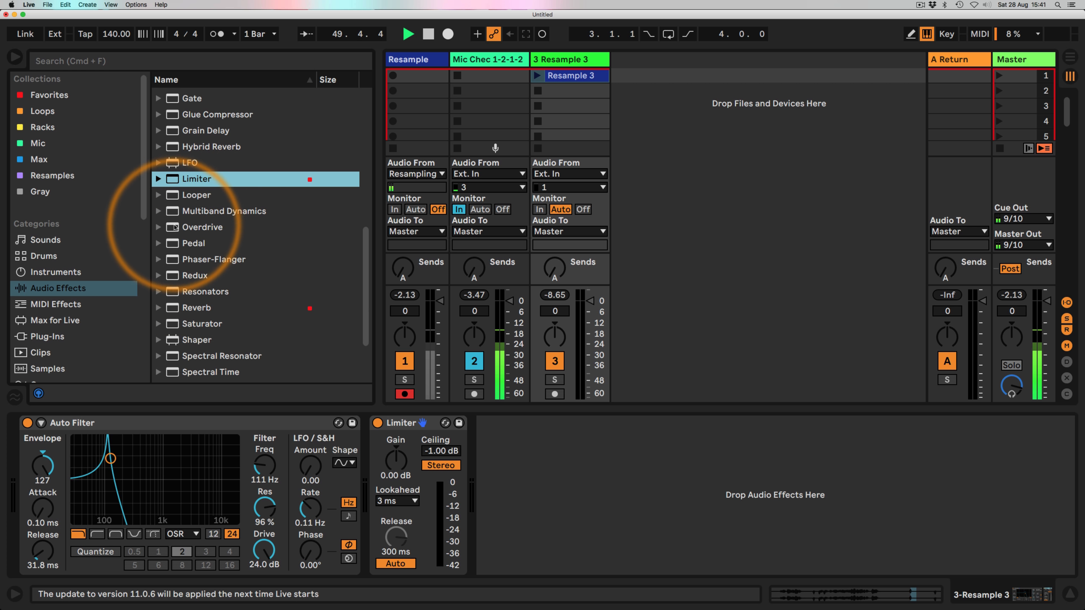
drag(203, 227, 362, 459)
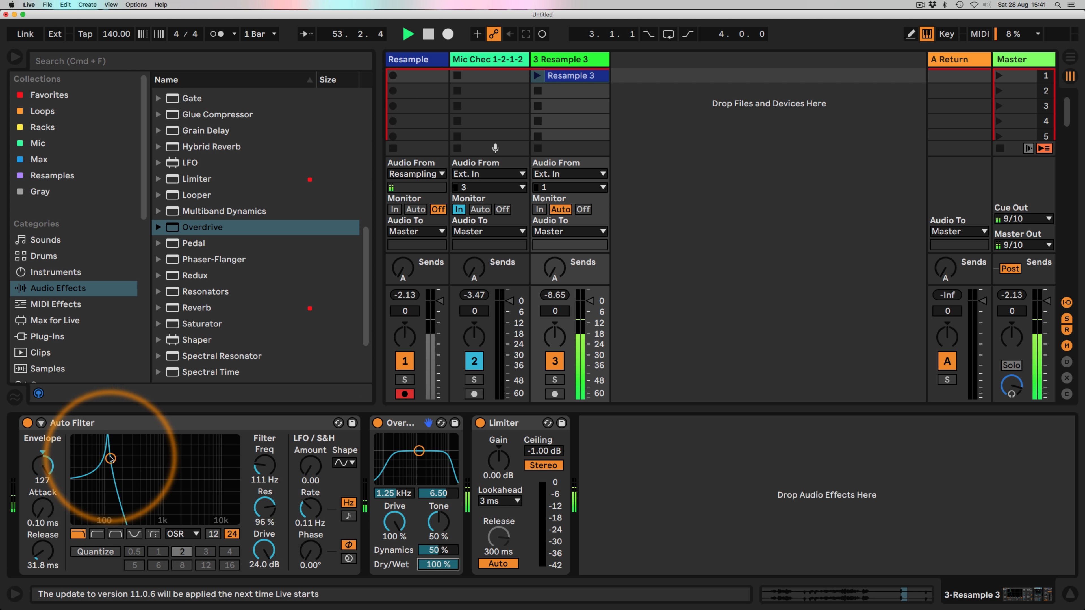
- Lower the Auto Filter cutoff to 72.7 Hz and set its resonance to 92%
drag(111, 458, 104, 452)
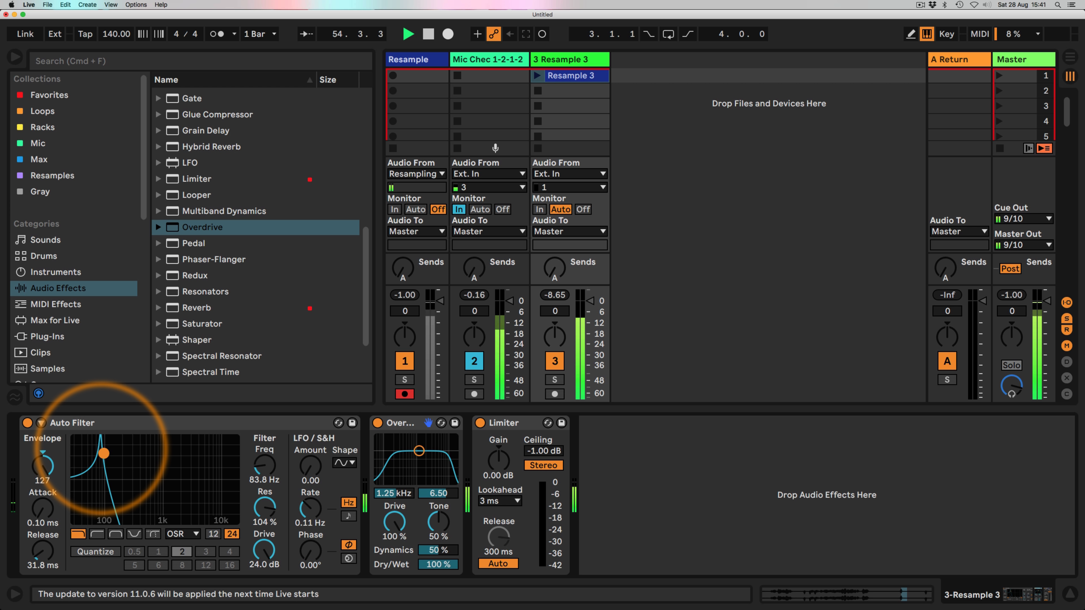
drag(104, 453, 99, 462)
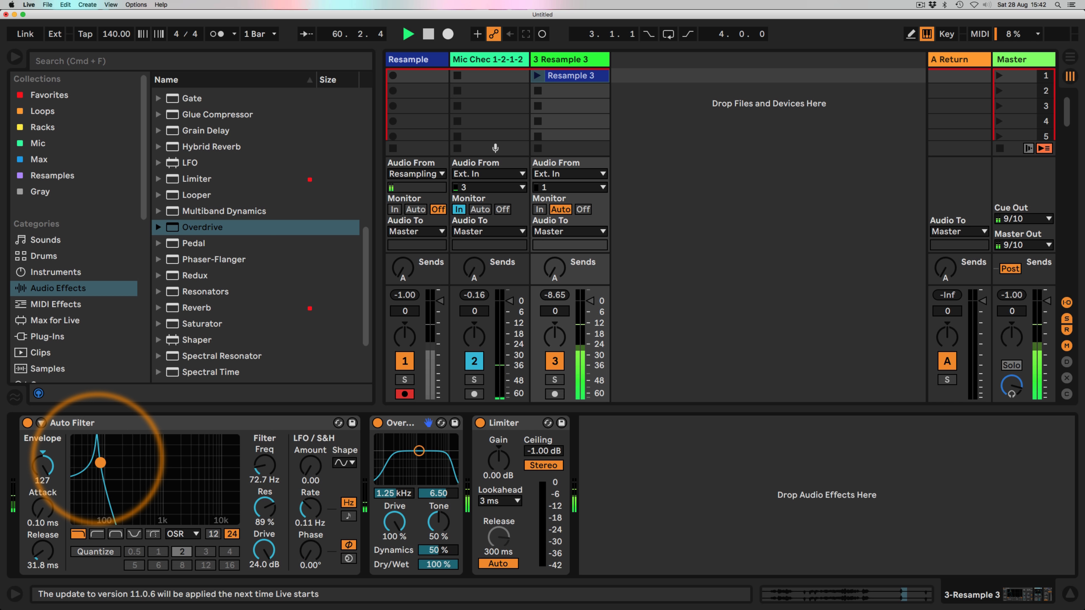
drag(101, 462, 100, 461)
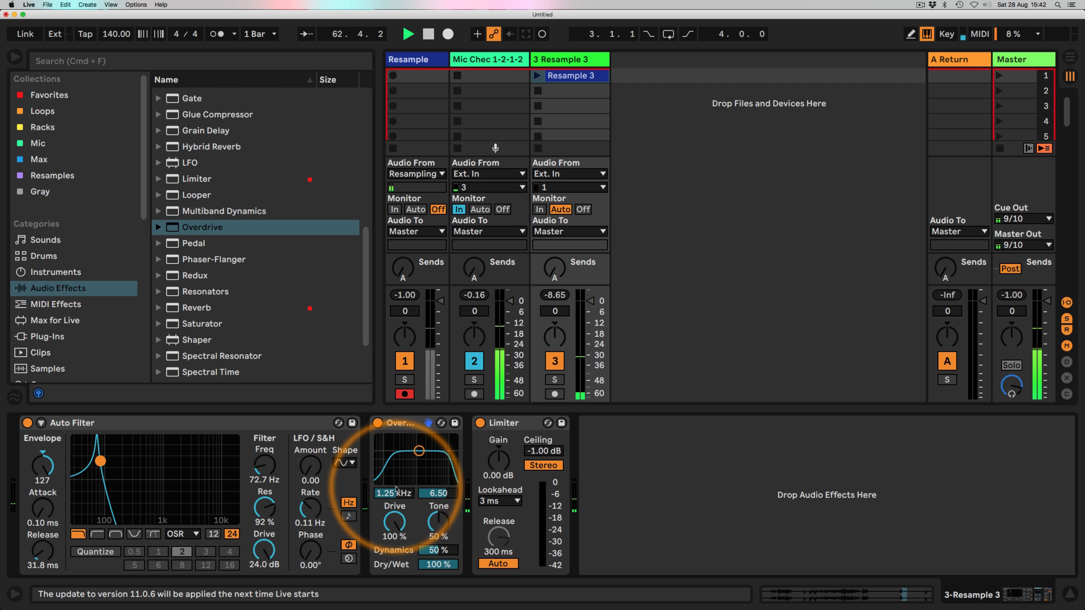
- Set the Overdrive's filter frequency to 1.21 kHz, Tone to 100% and Dynamics to 12%
drag(394, 498, 395, 494)
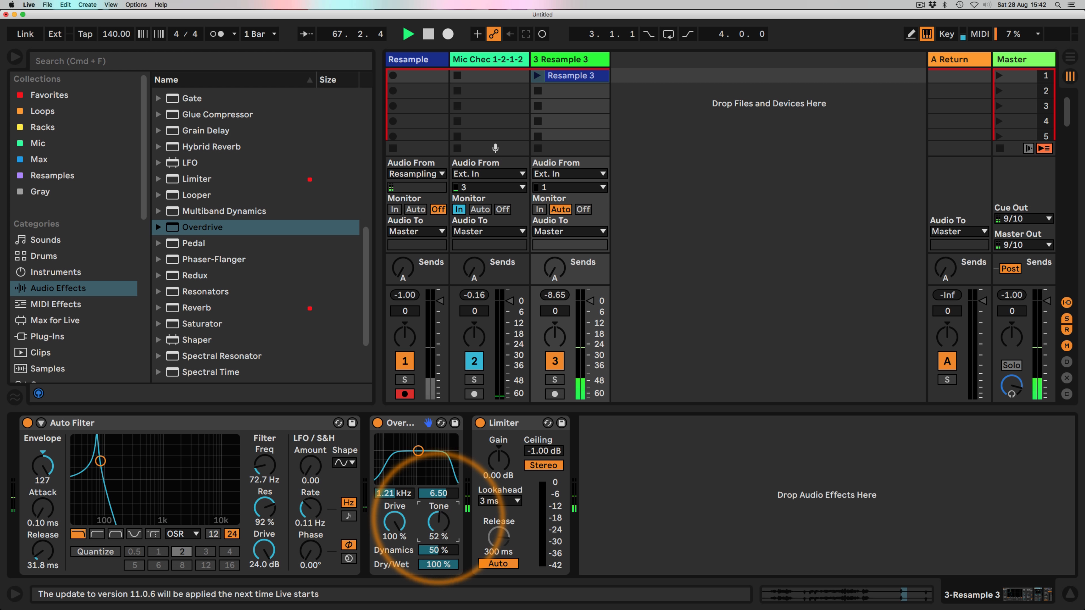
drag(439, 522, 439, 508)
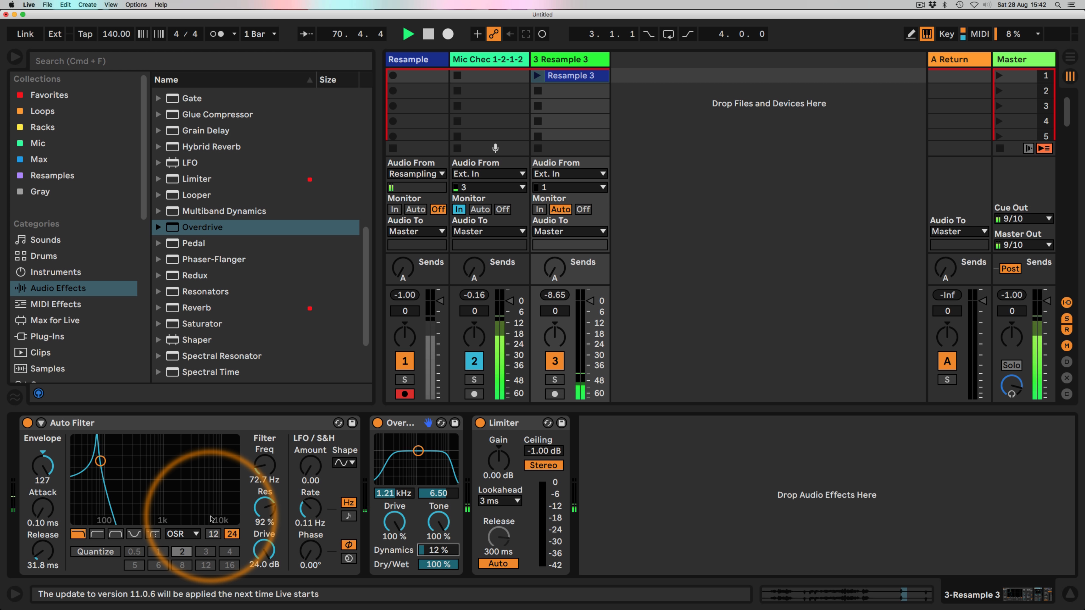
- Insert Drum Buss between Overdrive and the Limiter with Transients at 1.00, and reopen the Resample 3 clip
scroll(187, 222, up, 10)
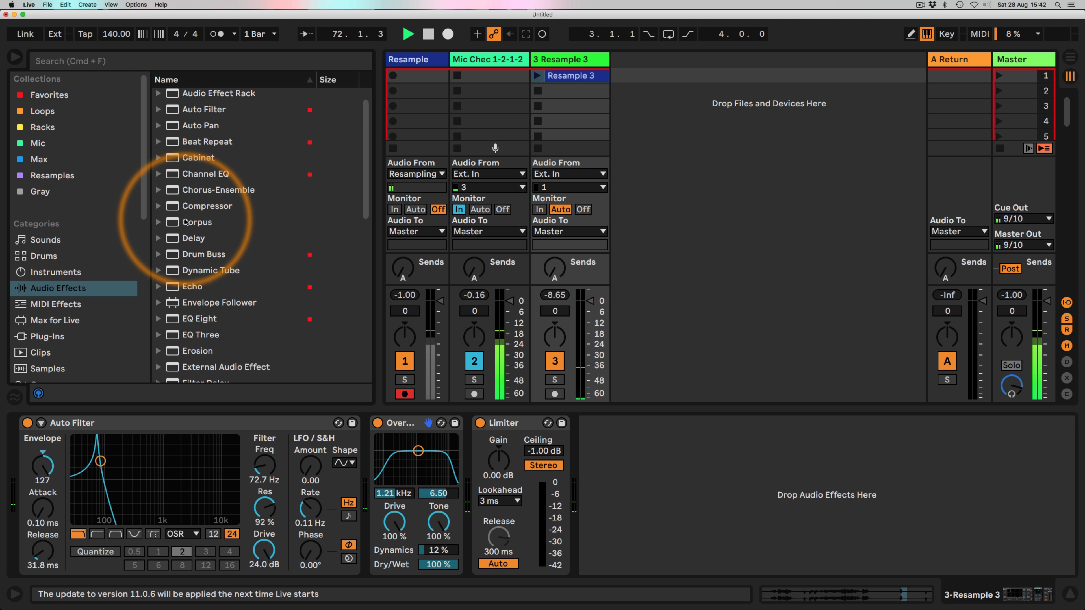
drag(196, 254, 496, 448)
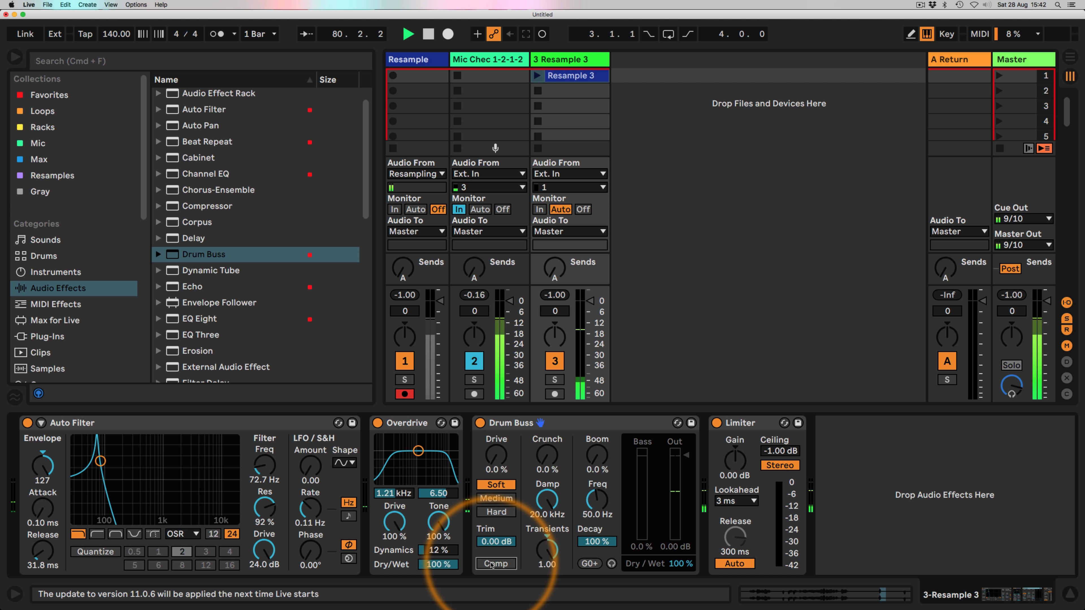
click(560, 75)
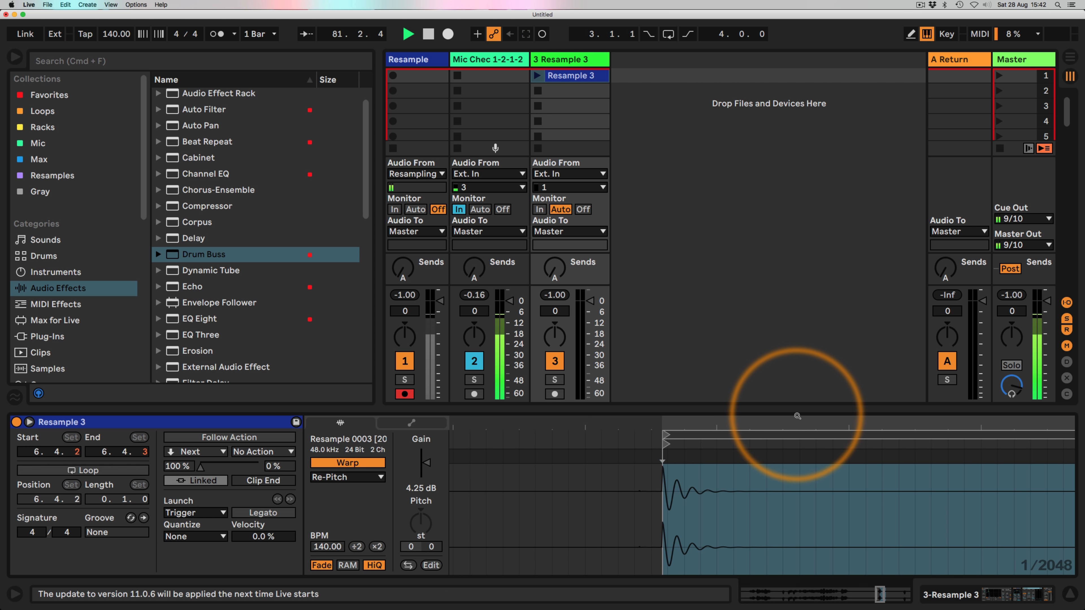
drag(797, 416, 679, 422)
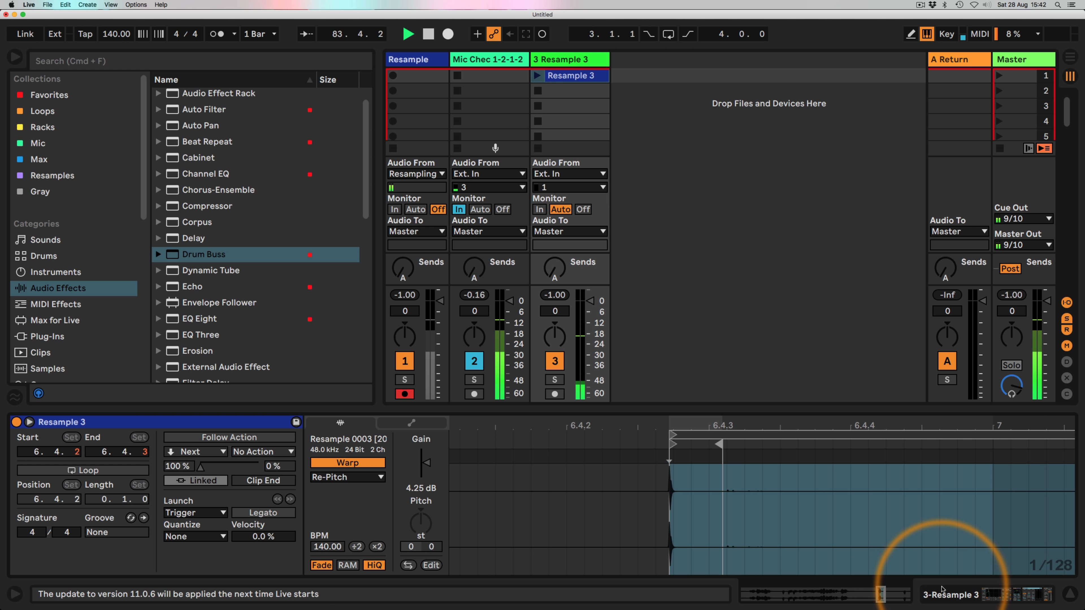
click(540, 338)
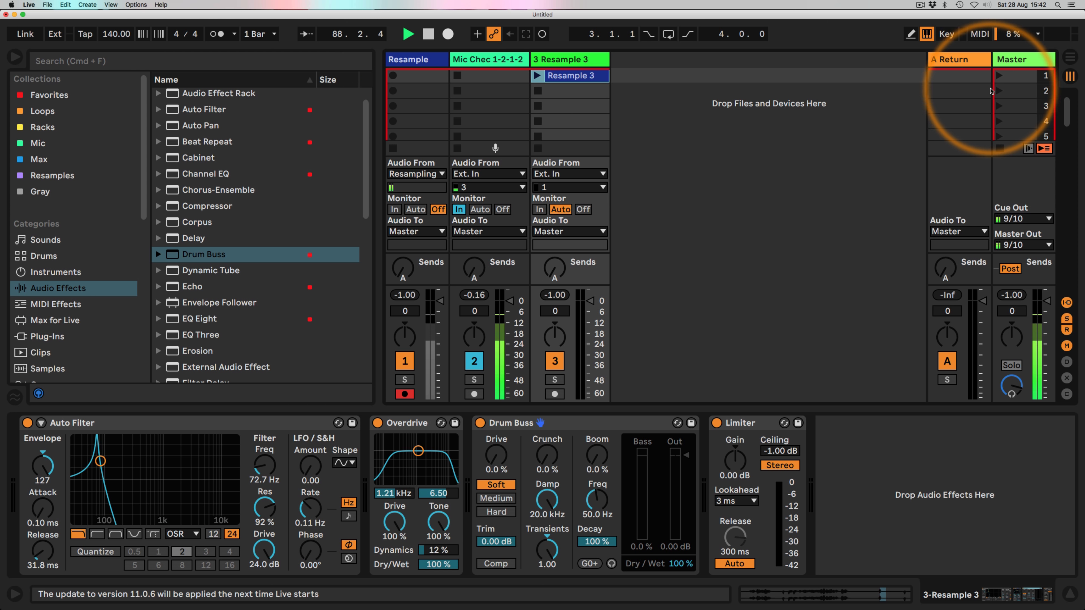
click(998, 76)
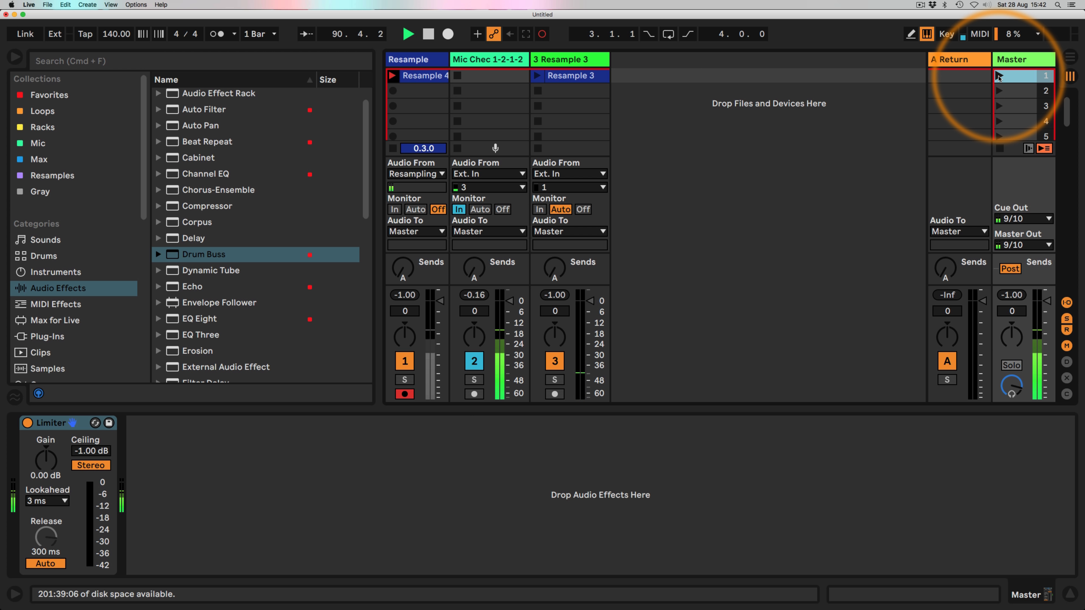
click(425, 81)
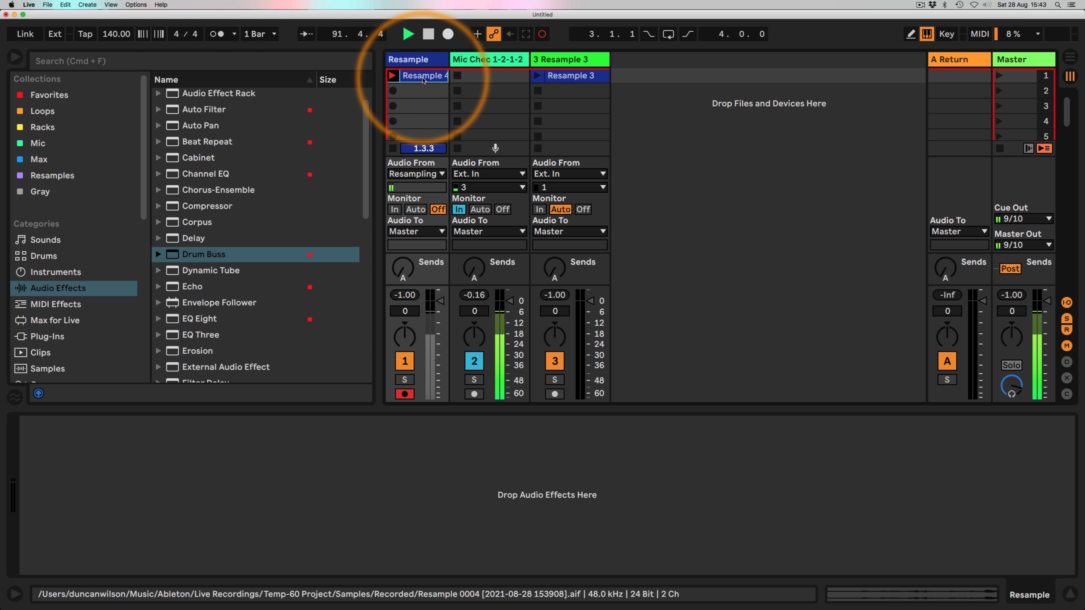
key(Delete)
key(space)
- Set the Resample 3 clip's launch quantization to Global
click(575, 81)
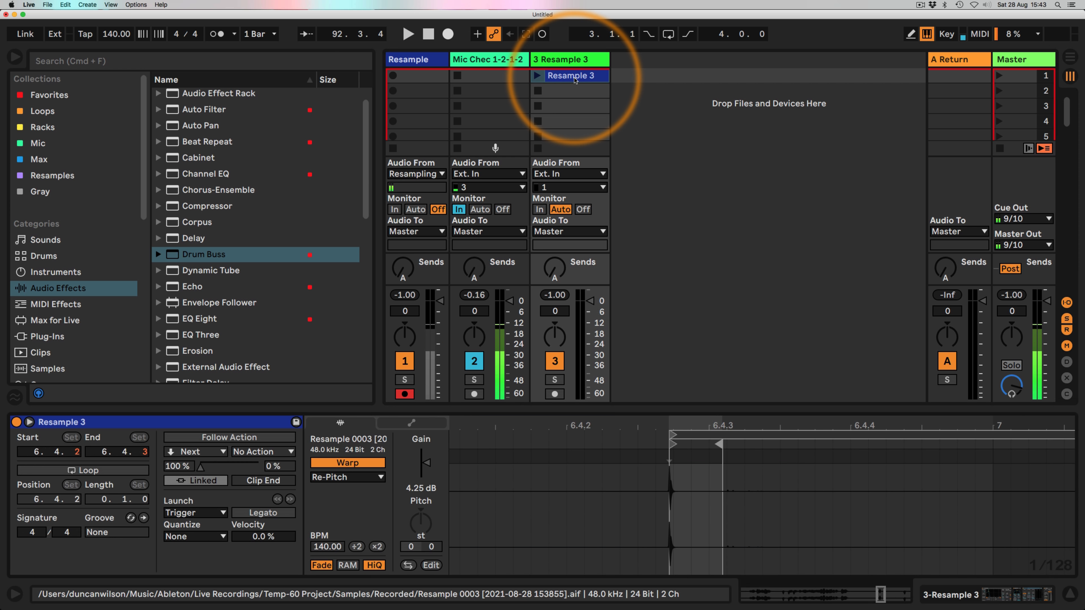
click(195, 536)
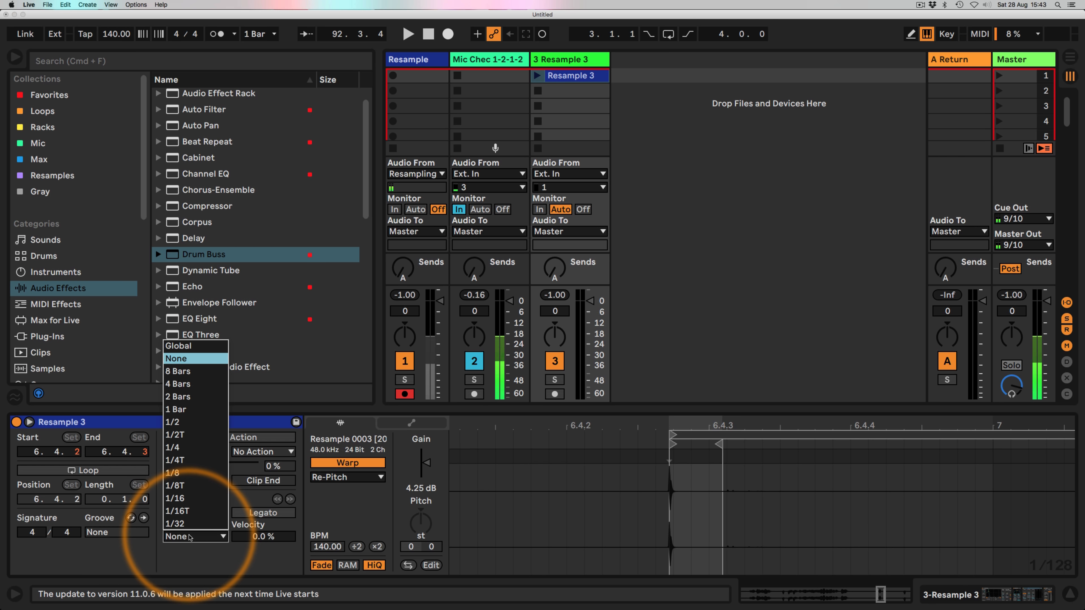
click(183, 345)
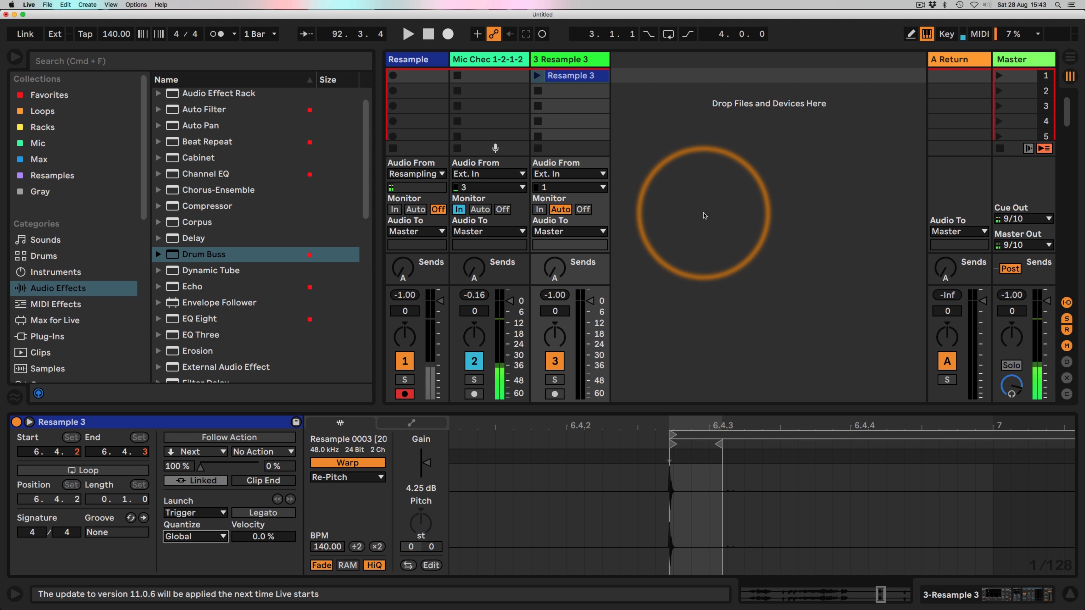
- Launch scene 1 to record the processed kick on the Resample track, stop the recording and open the recorded clip
click(999, 75)
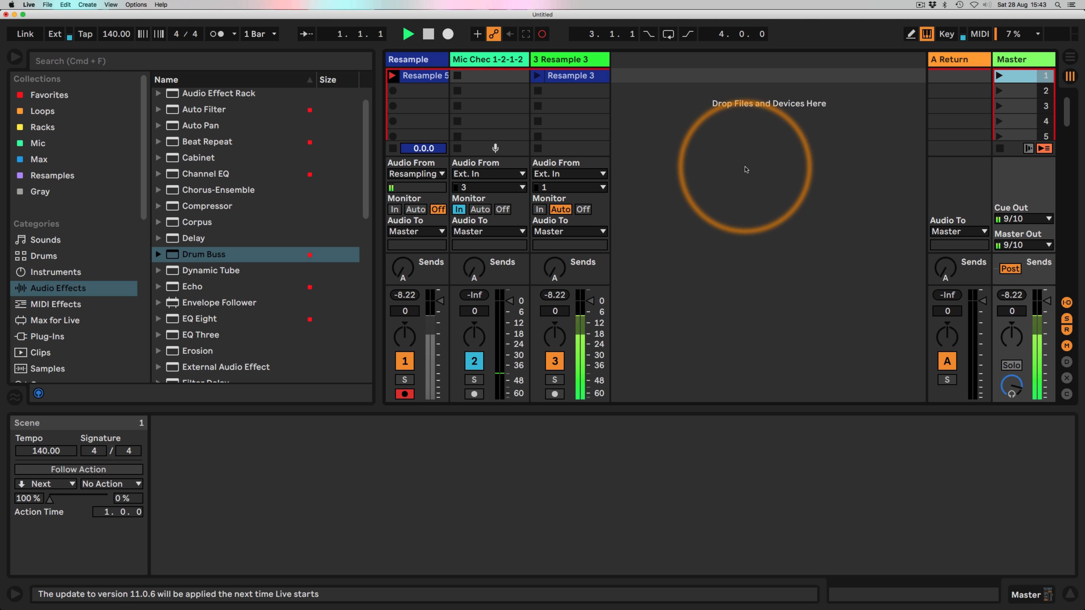
click(392, 148)
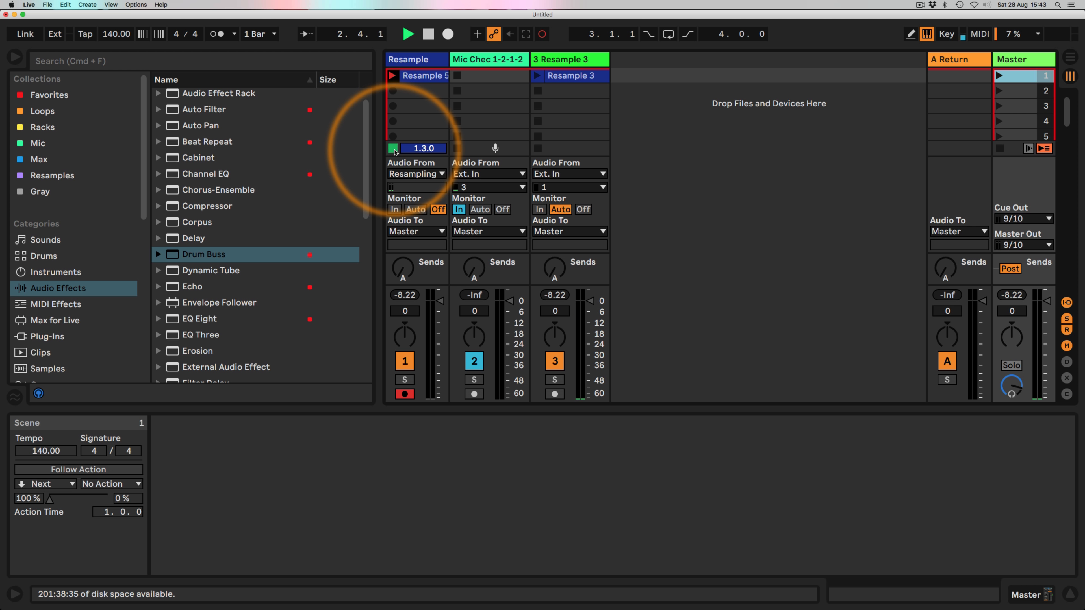
click(423, 77)
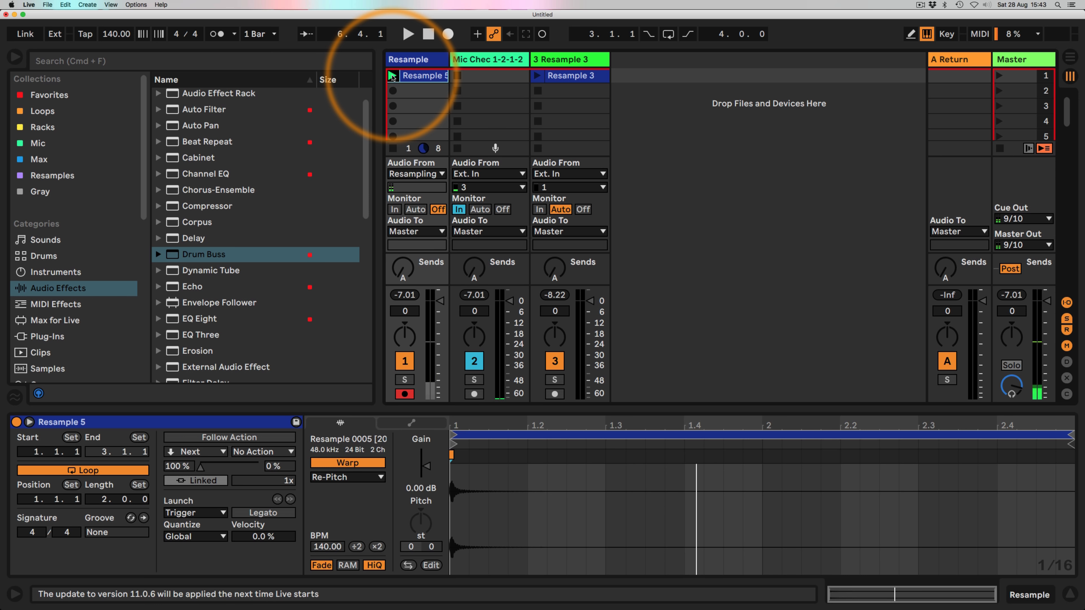
- Create a Drum Rack track, load the Resample 5 recording onto pad C1 and set its Simpler to 1-Shot mode
click(39, 256)
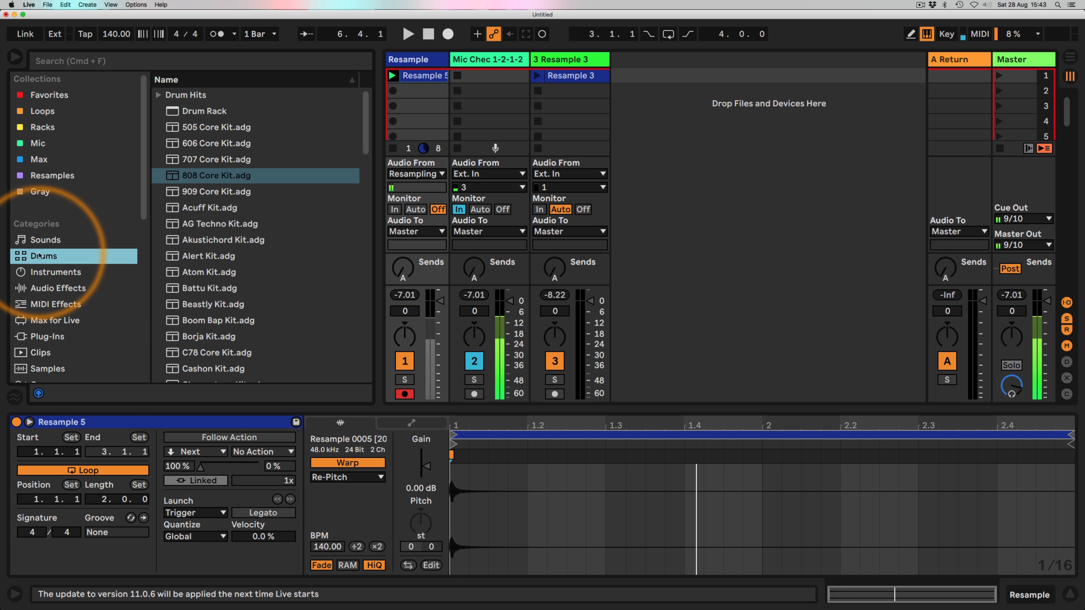
drag(183, 111, 655, 98)
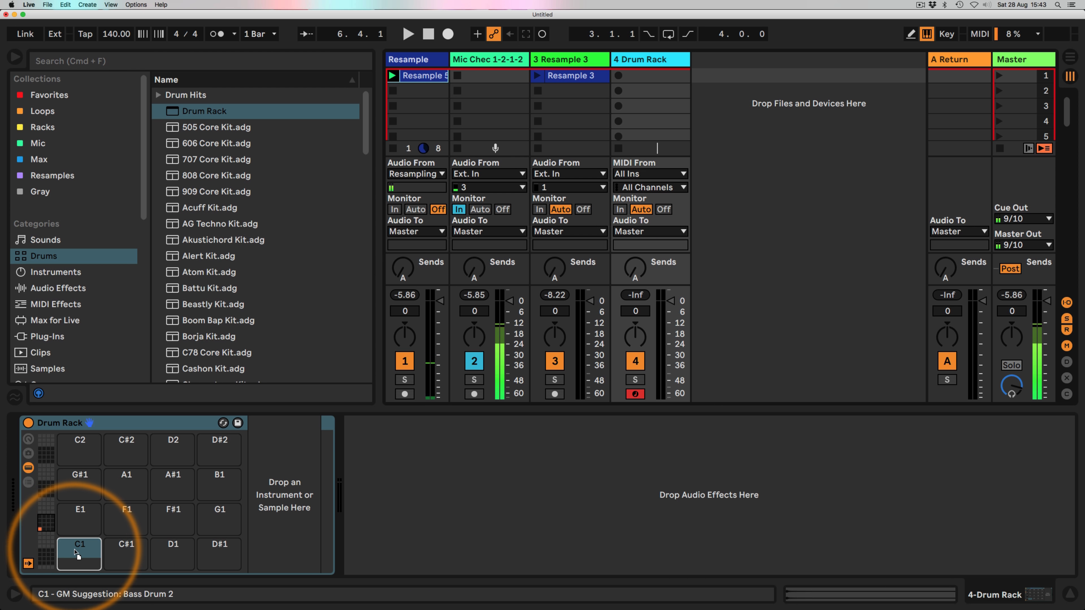
drag(75, 550, 75, 551)
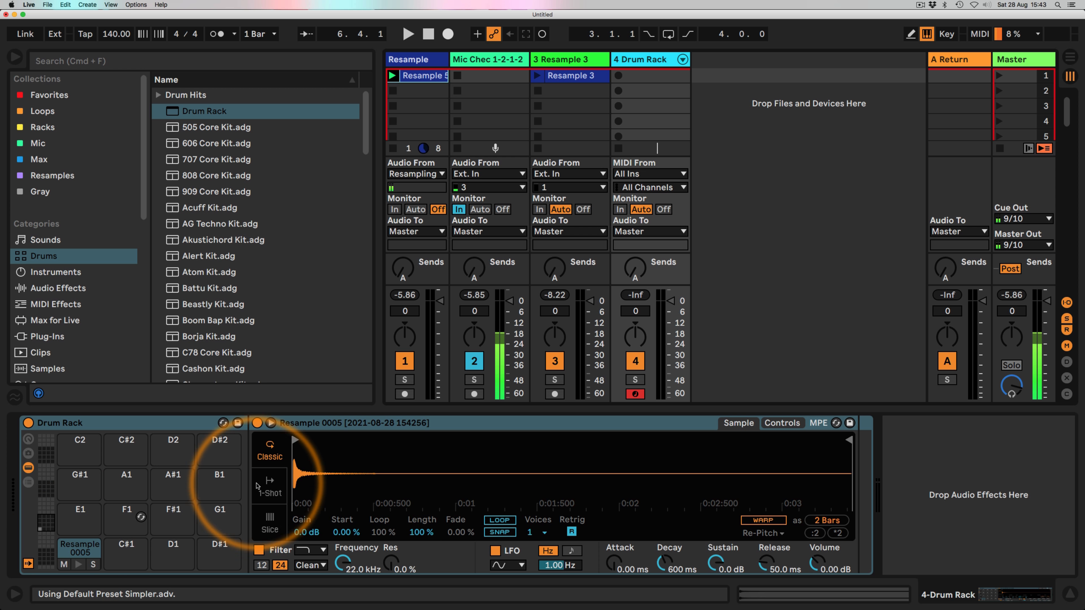
click(269, 487)
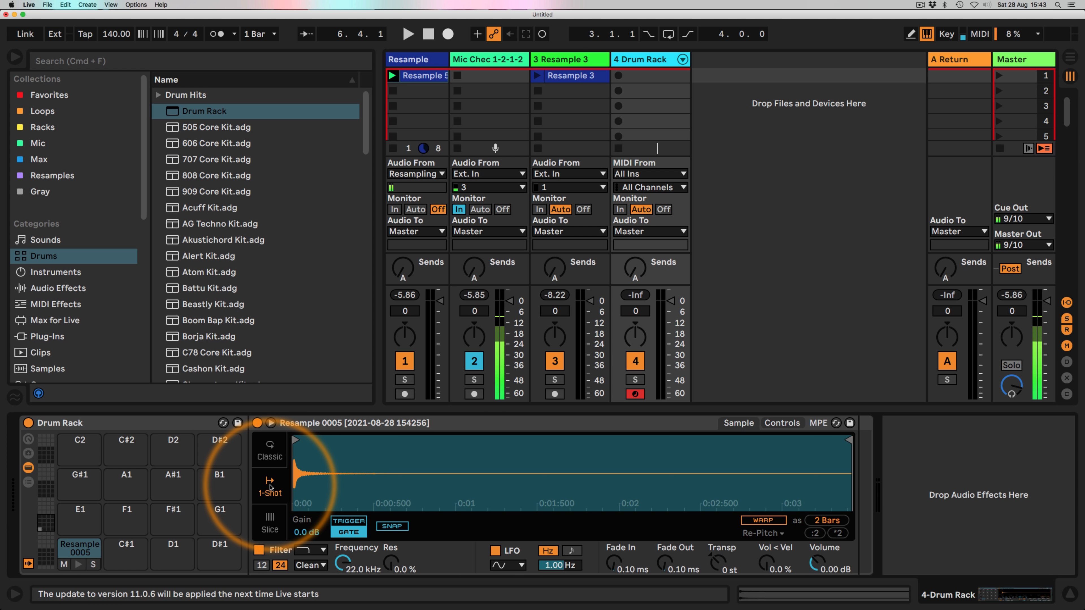
- Set the kick sample's Fade Out to 2.00 s, shorten its end to just after the hit and audition the pad
key(a)
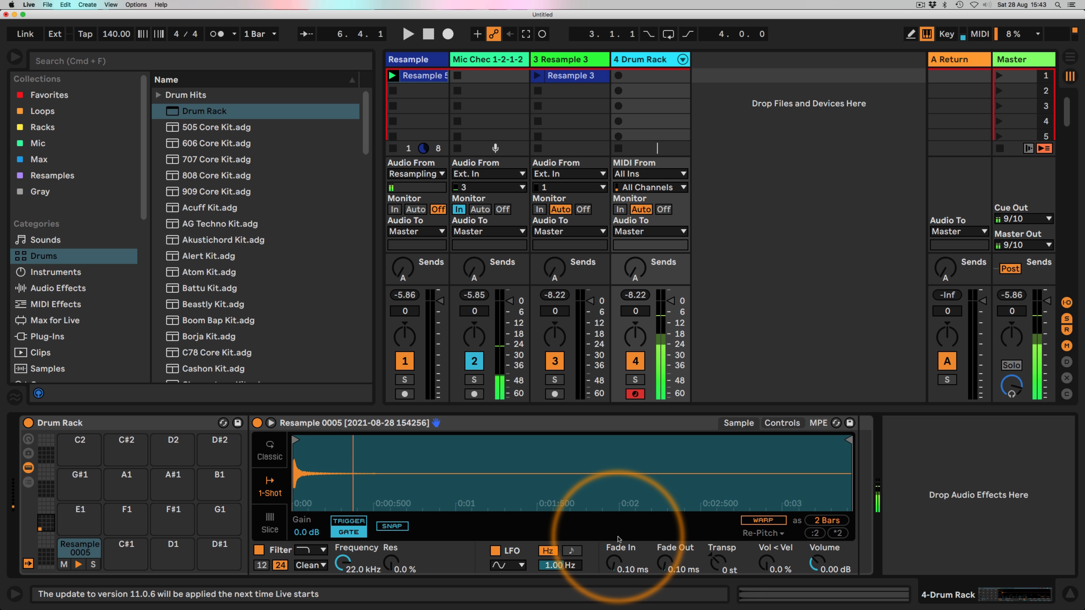
key(a)
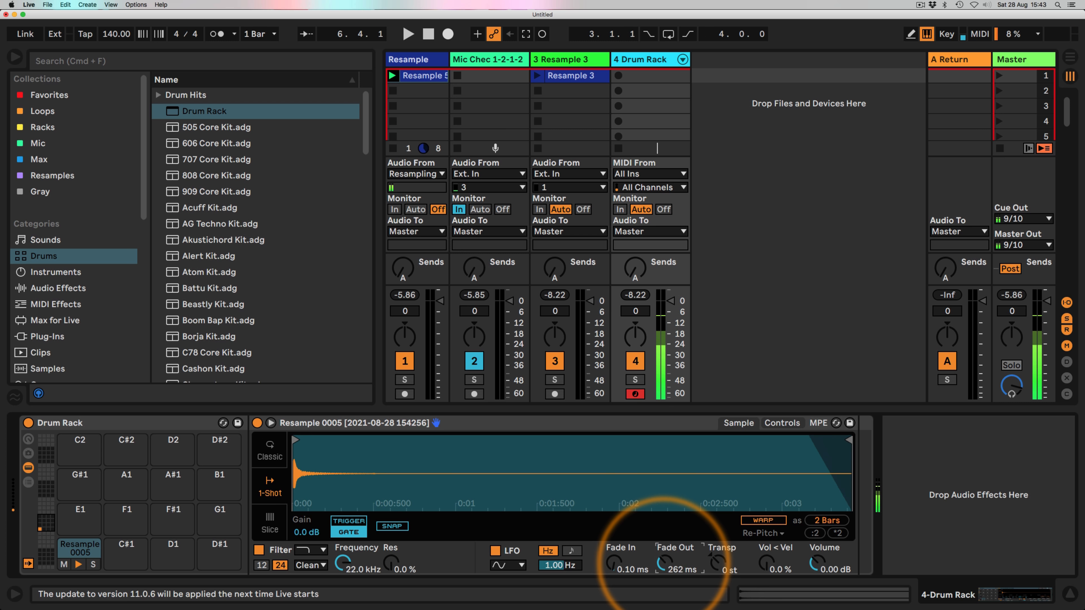
key(a)
drag(663, 560, 663, 547)
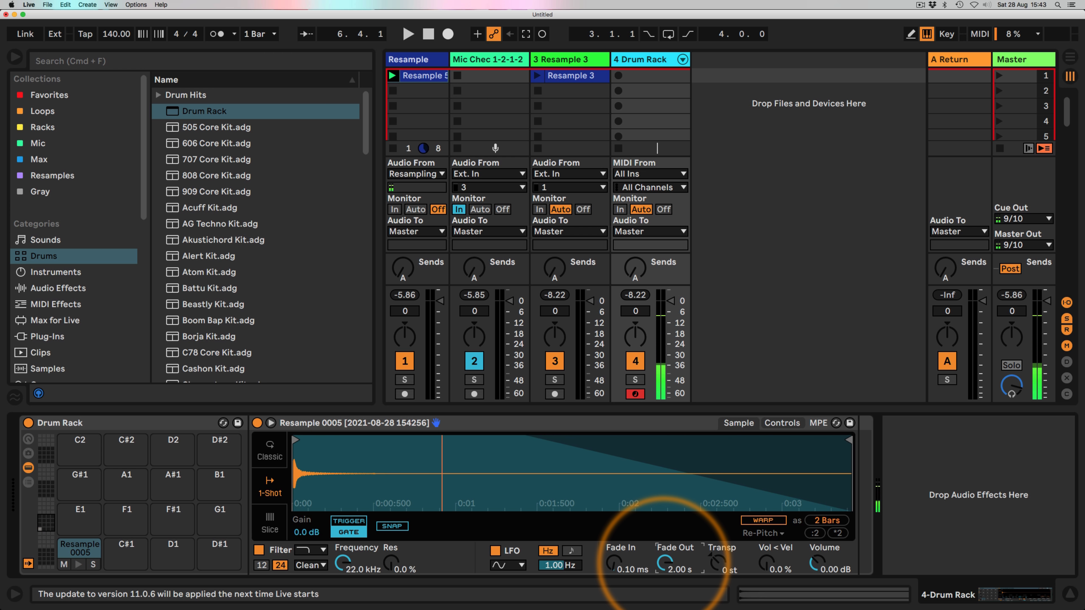
drag(849, 440, 364, 460)
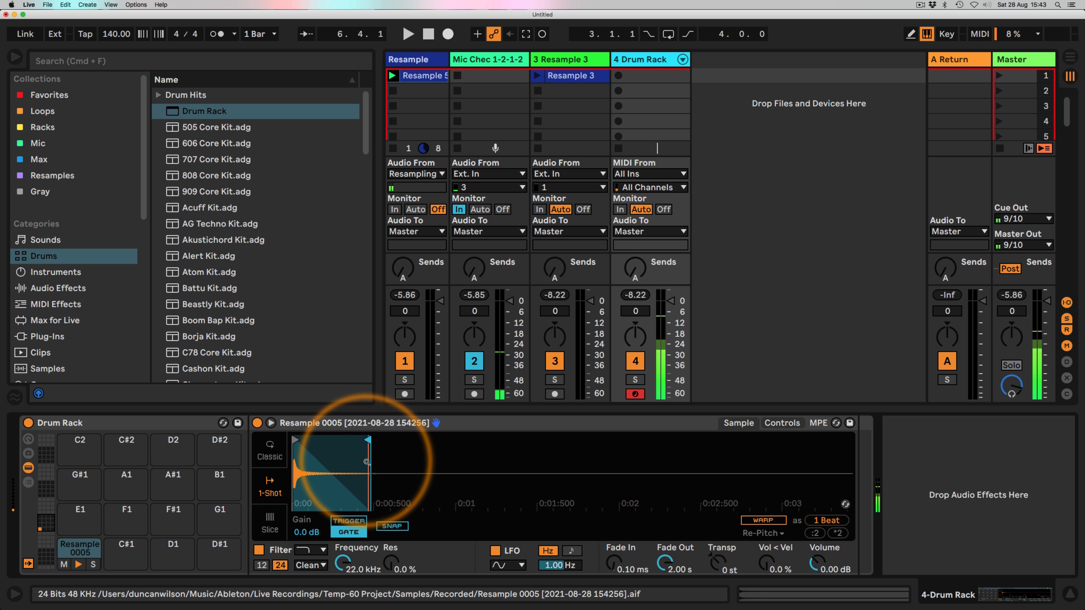
key(a)
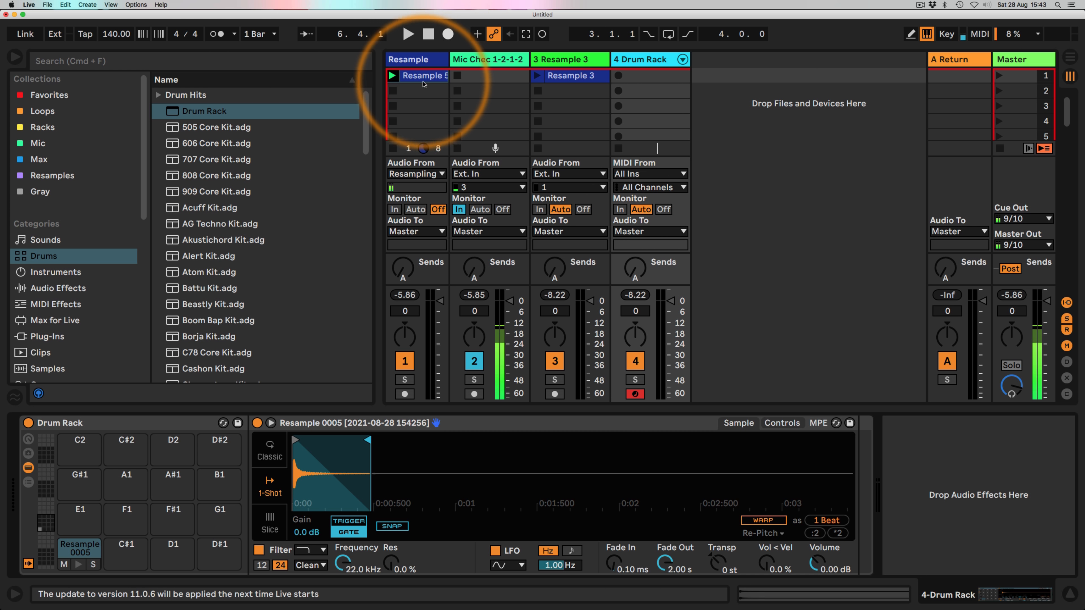
- Move the Resample 5 clip to the fourth slot of its track, stop that track and select the Resample 3 clip
drag(424, 79, 423, 121)
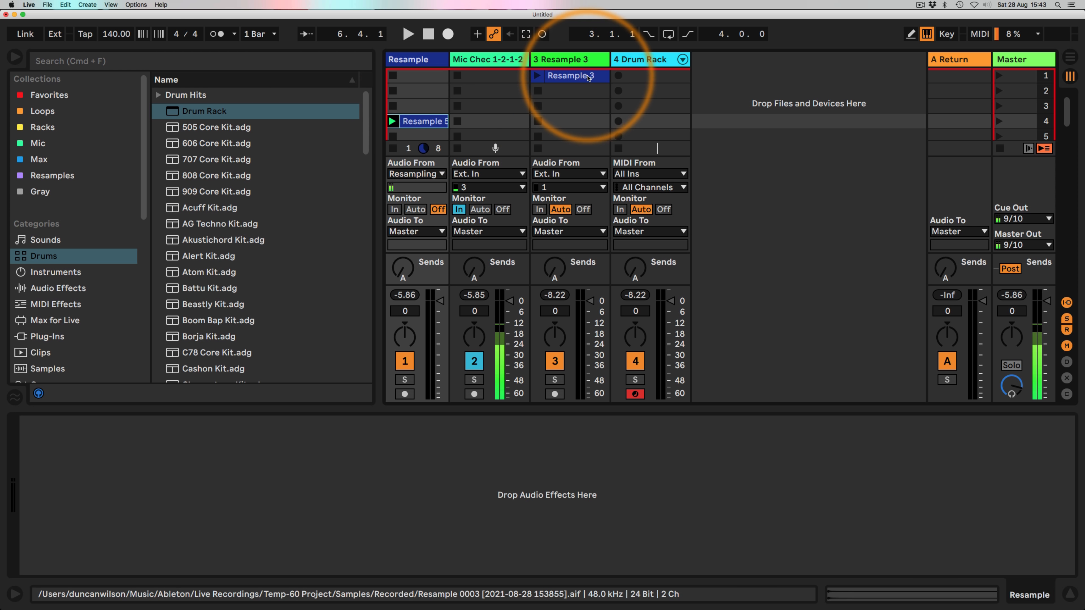
click(568, 77)
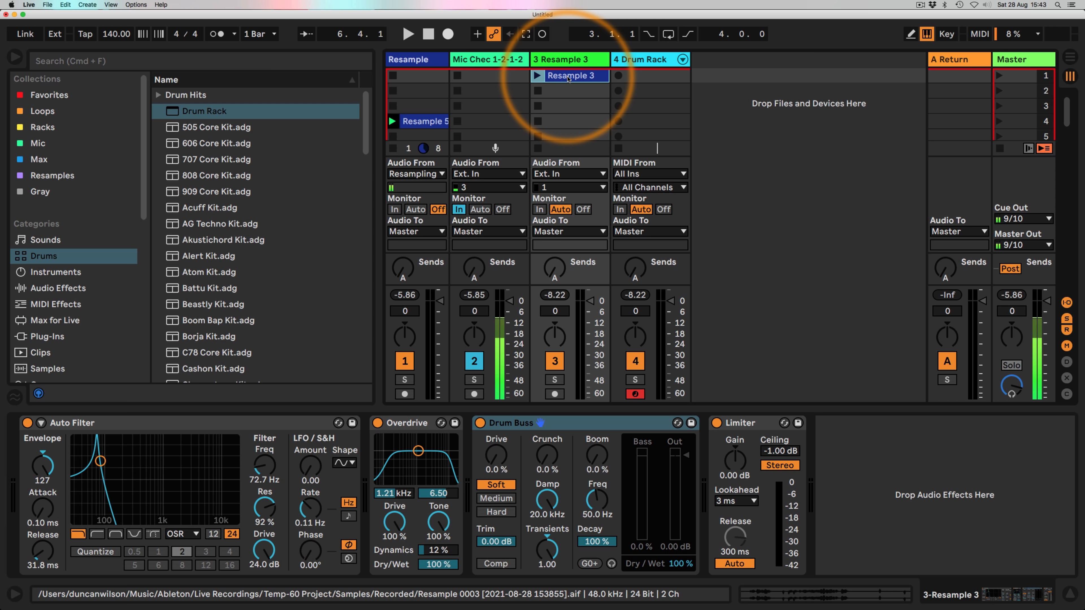
click(391, 150)
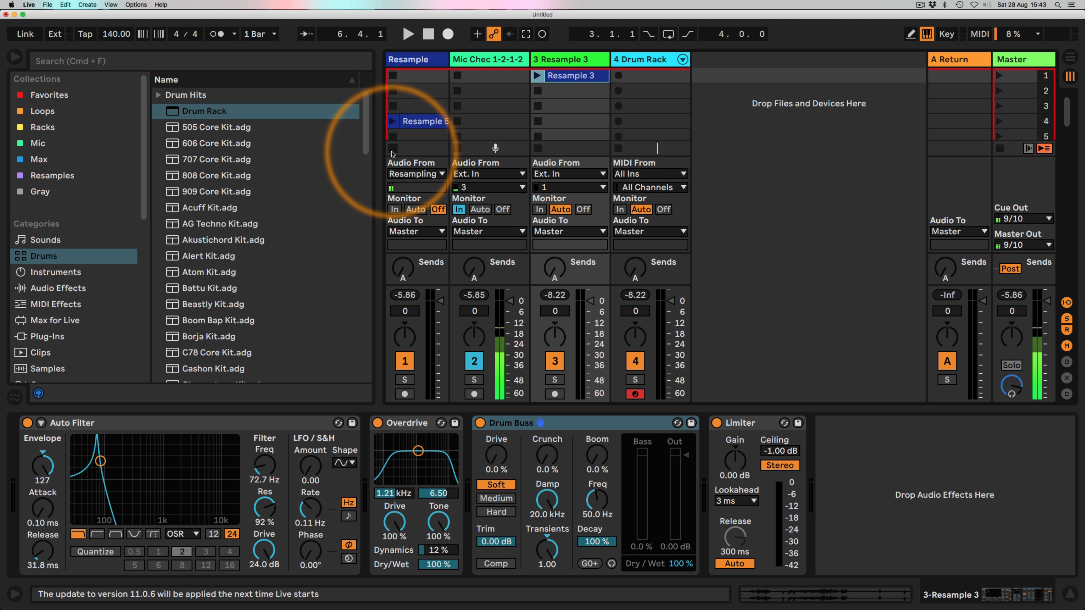
- Audition the Resample 3 clip and set its launch quantization to None
key(space)
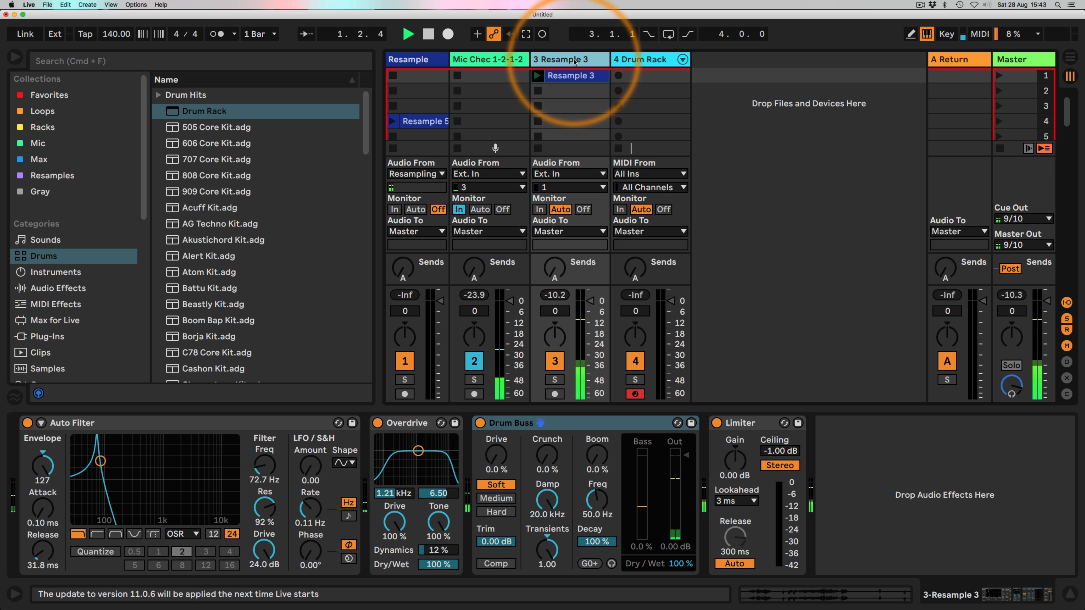
click(568, 79)
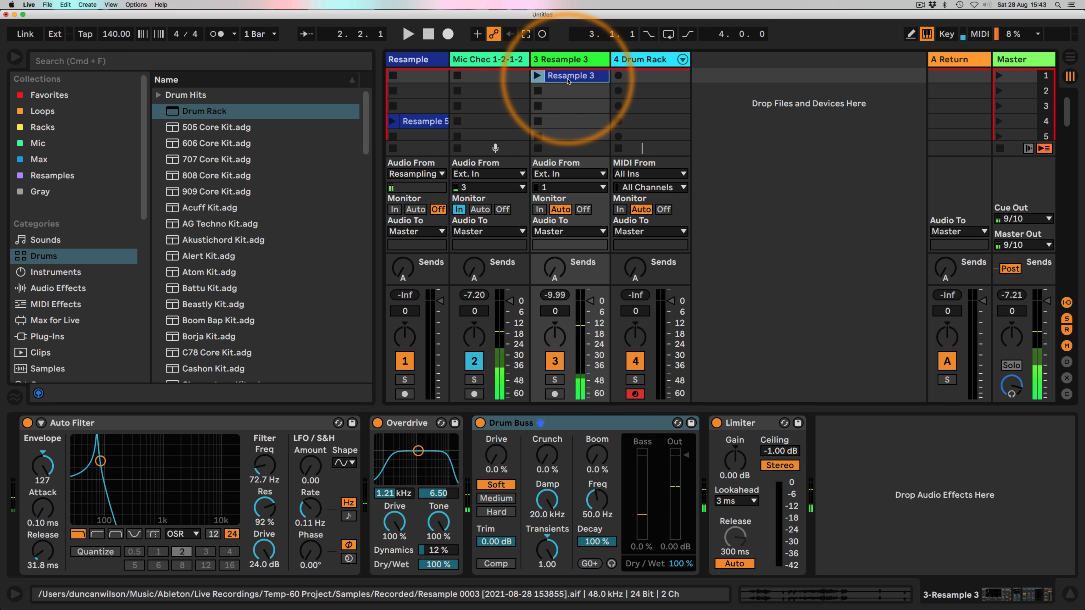
click(568, 80)
click(196, 537)
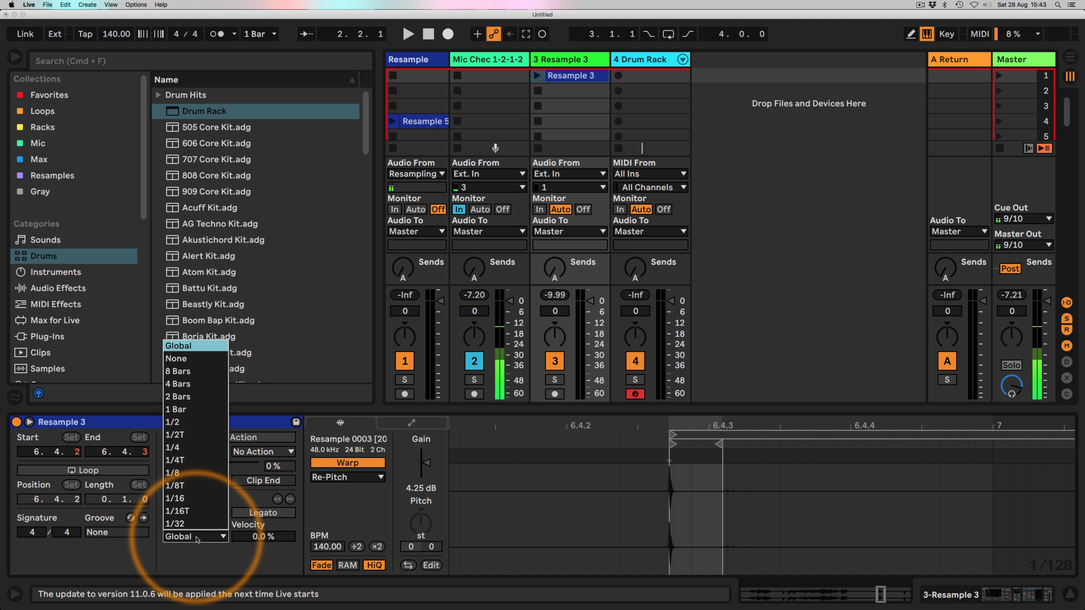
click(201, 361)
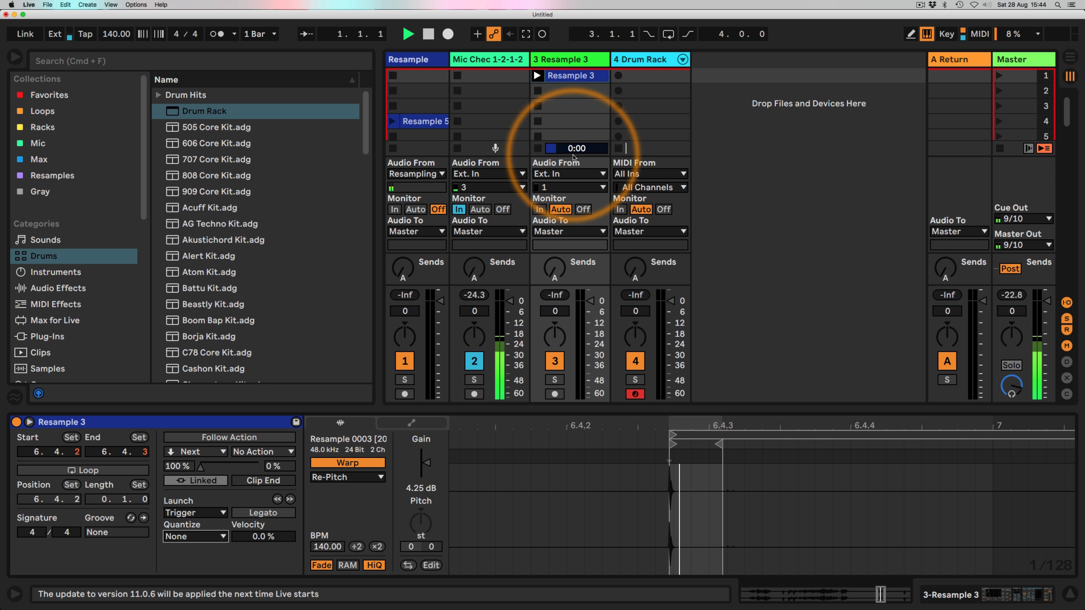
- Show the Resample 3 track's effects and raise the Auto Filter cutoff to 126 Hz
click(574, 59)
click(573, 64)
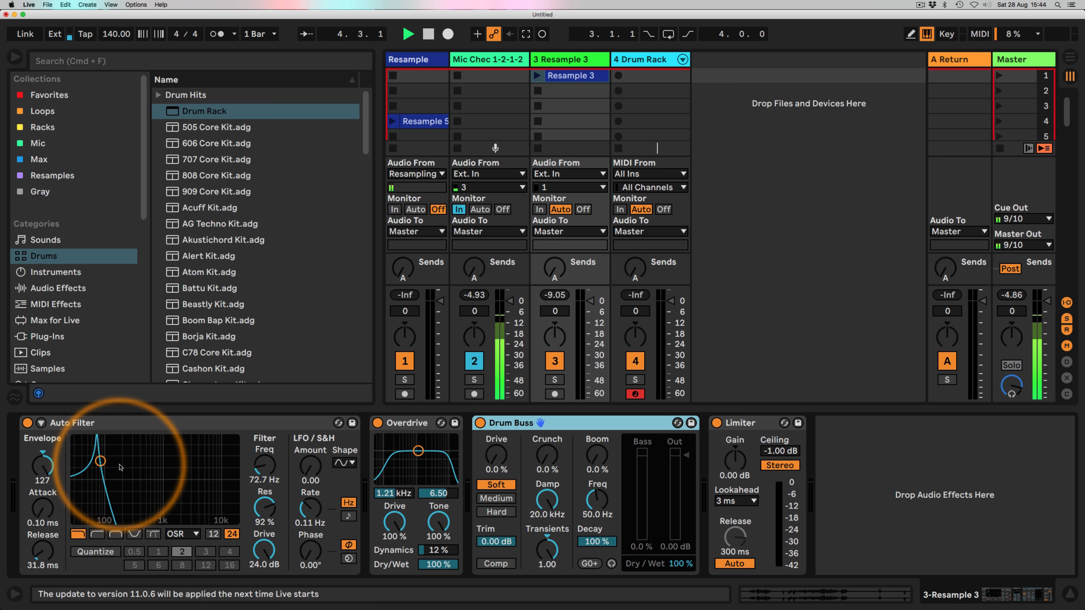
drag(265, 472, 265, 464)
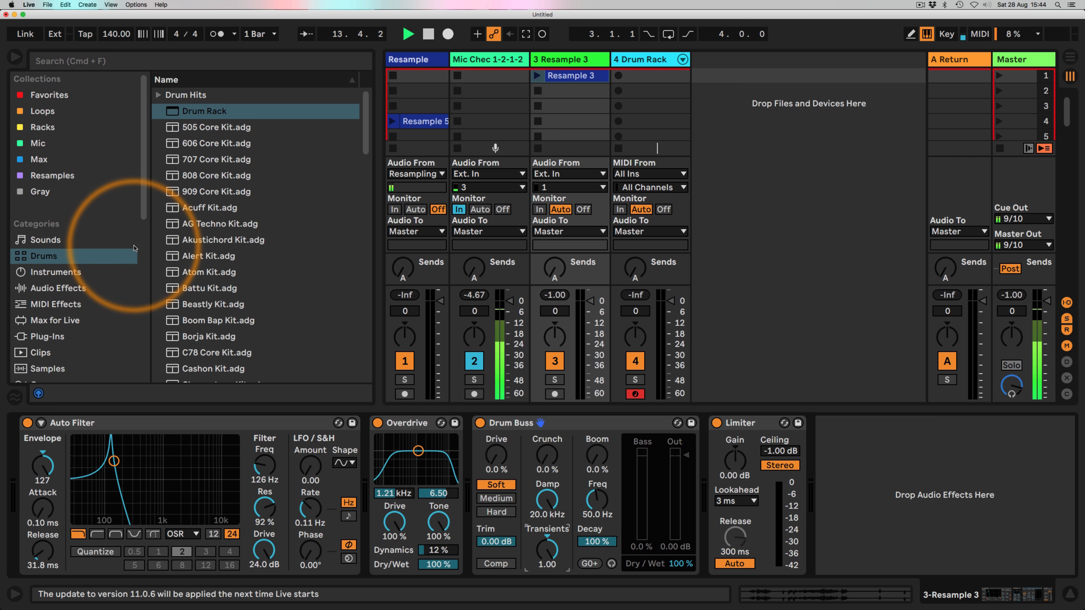
- Insert a Vocoder between Overdrive and Drum Buss on the Resample 3 track
scroll(91, 231, down, 5)
scroll(266, 238, down, 4)
scroll(266, 237, down, 4)
scroll(51, 171, up, 4)
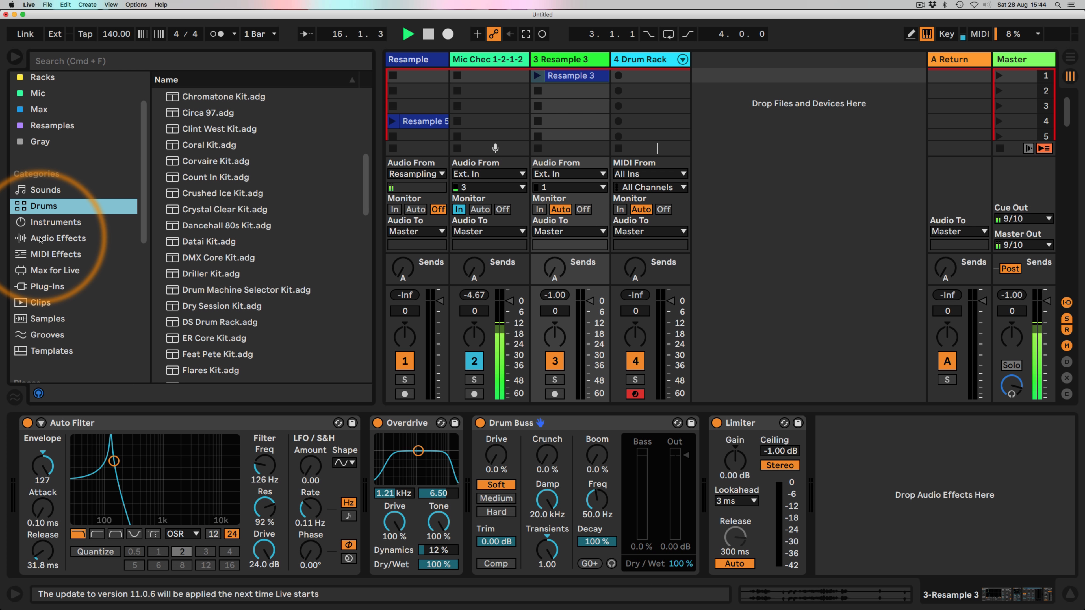
click(40, 239)
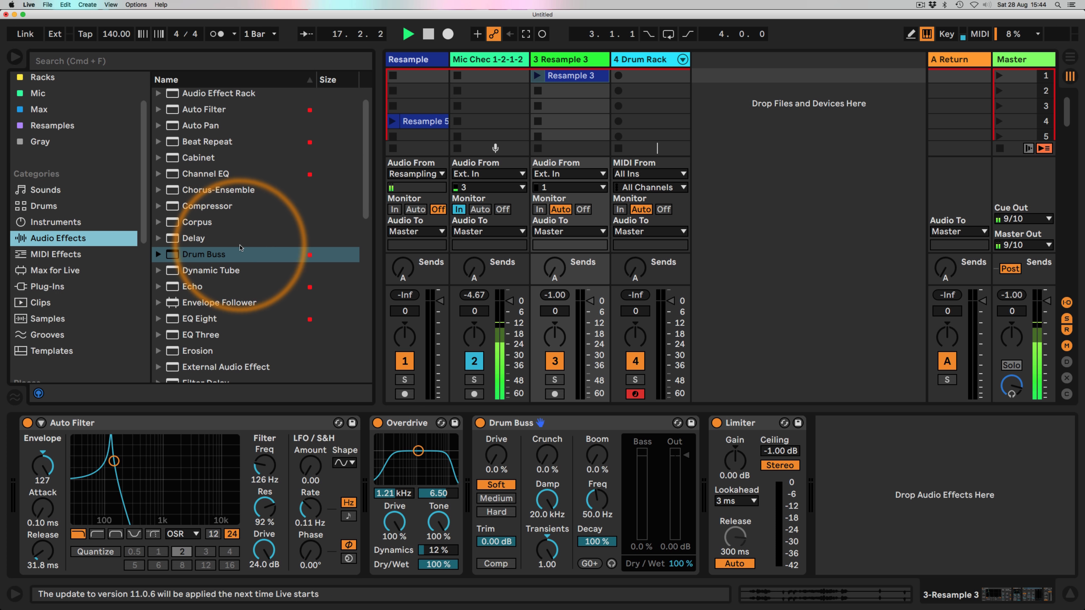
scroll(214, 282, down, 10)
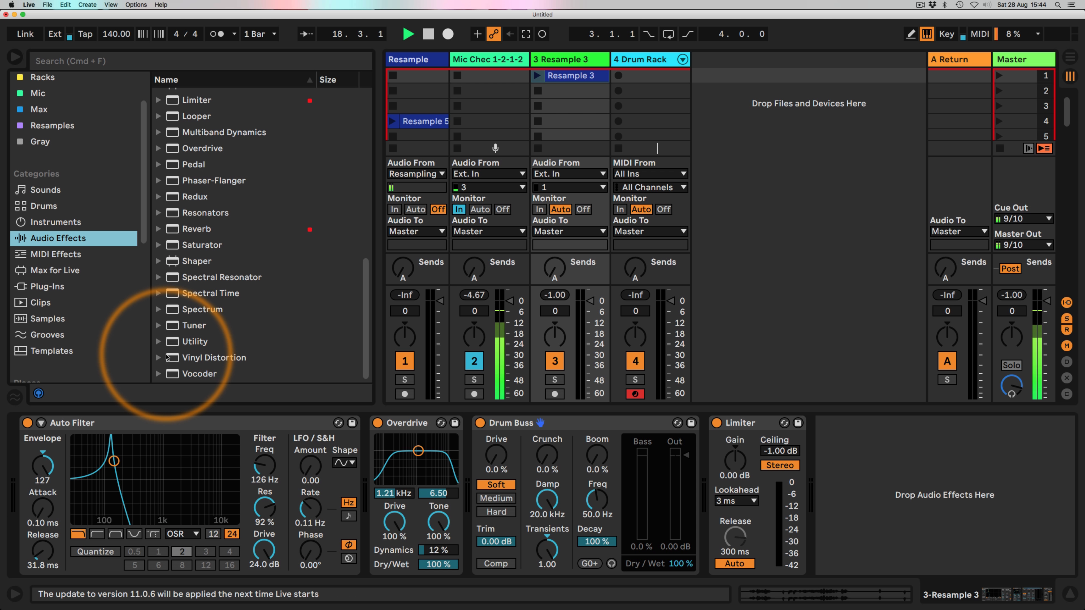
drag(194, 374, 468, 465)
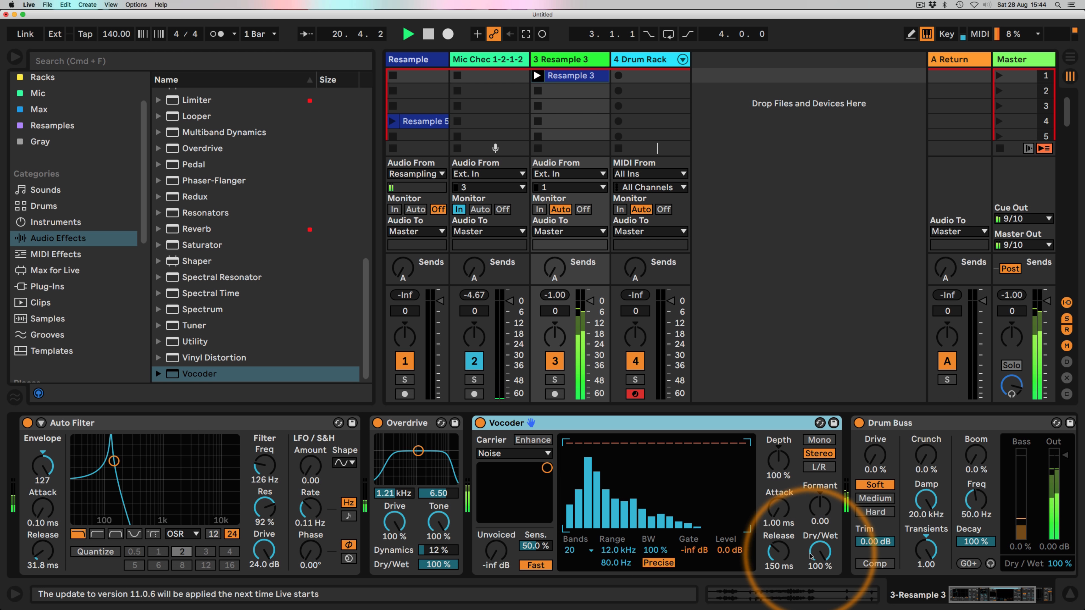
- Set the Vocoder to 40 bands, a 20 Hz to 18 kHz range, Retro, Formant 8.80, Release 240 ms and Dry/Wet 45.5%
drag(778, 551, 778, 521)
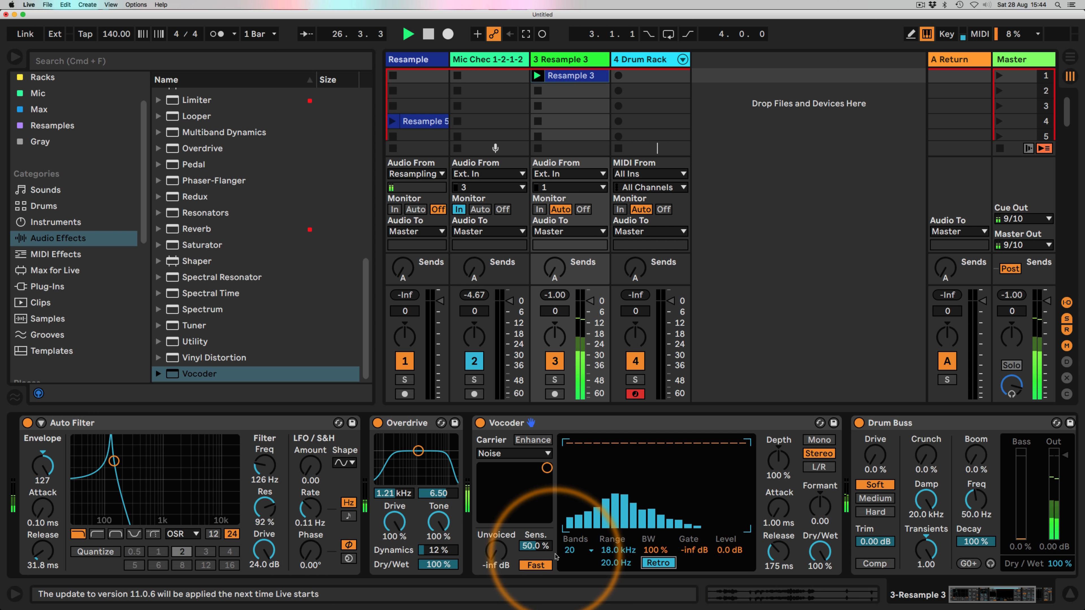
click(573, 550)
click(575, 569)
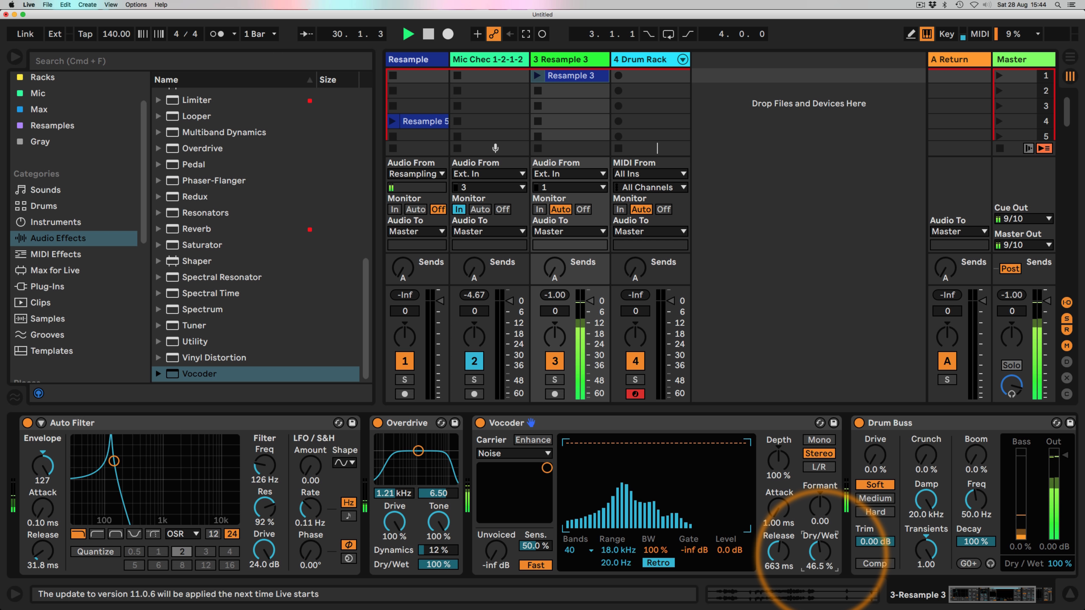
drag(822, 555, 778, 560)
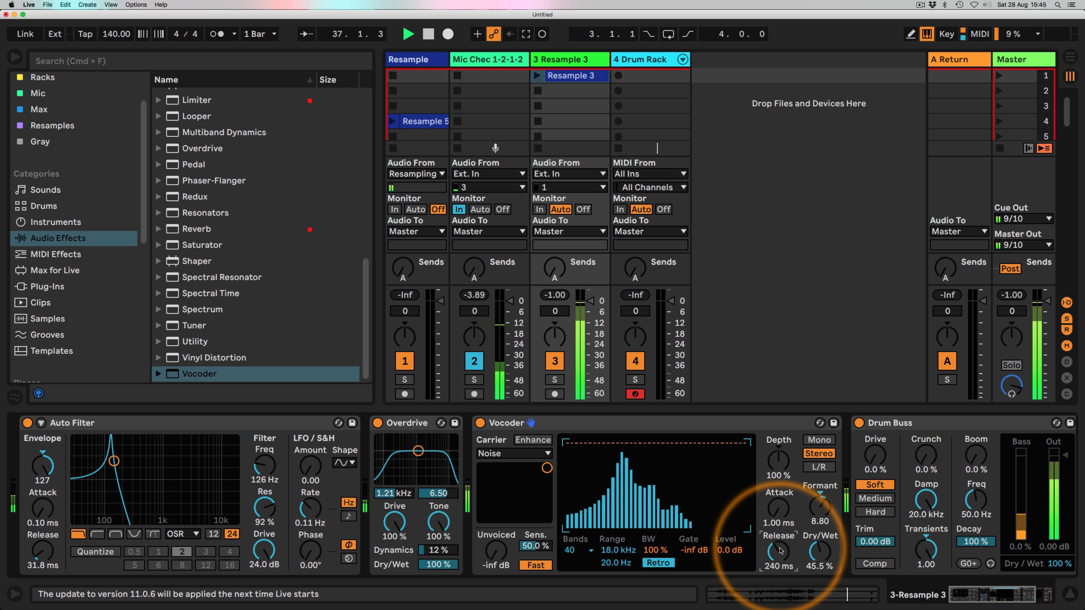
- Shorten the Vocoder release to 135 ms and lower the Auto Filter resonance to 87% on the Resample 3 track
drag(779, 551, 780, 565)
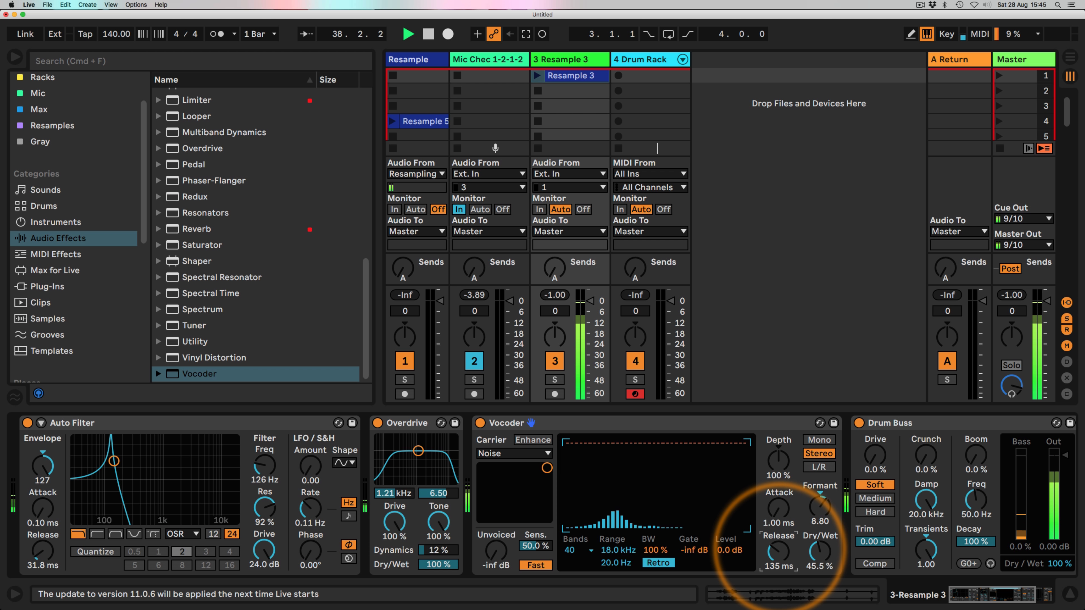
click(264, 549)
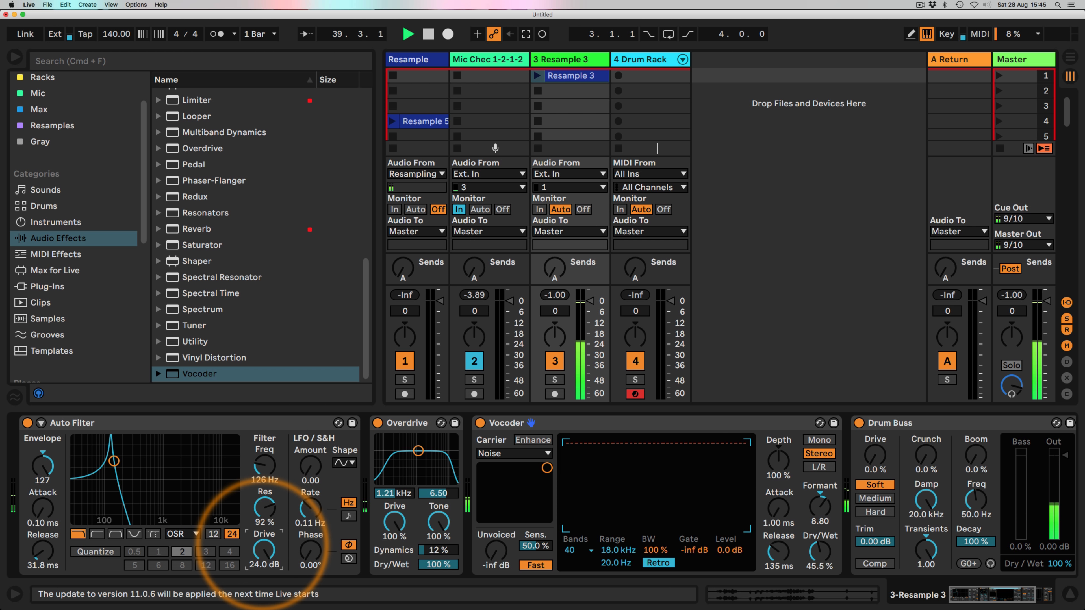
click(264, 509)
drag(265, 515, 266, 511)
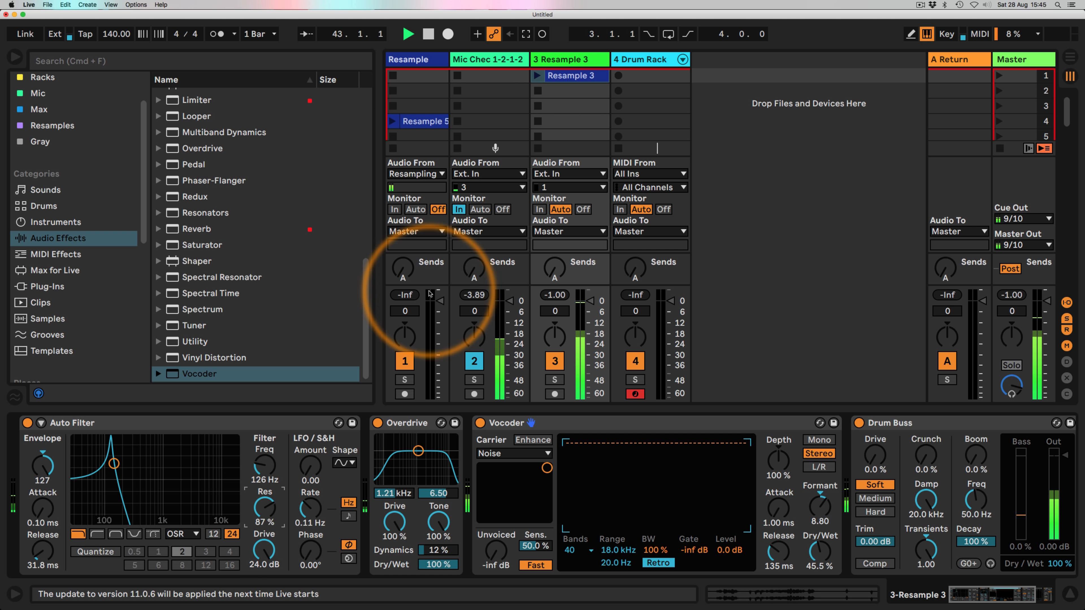
- Open the Resample 3 clip and shorten it by moving its end marker closer to the crackle transient
double_click(587, 74)
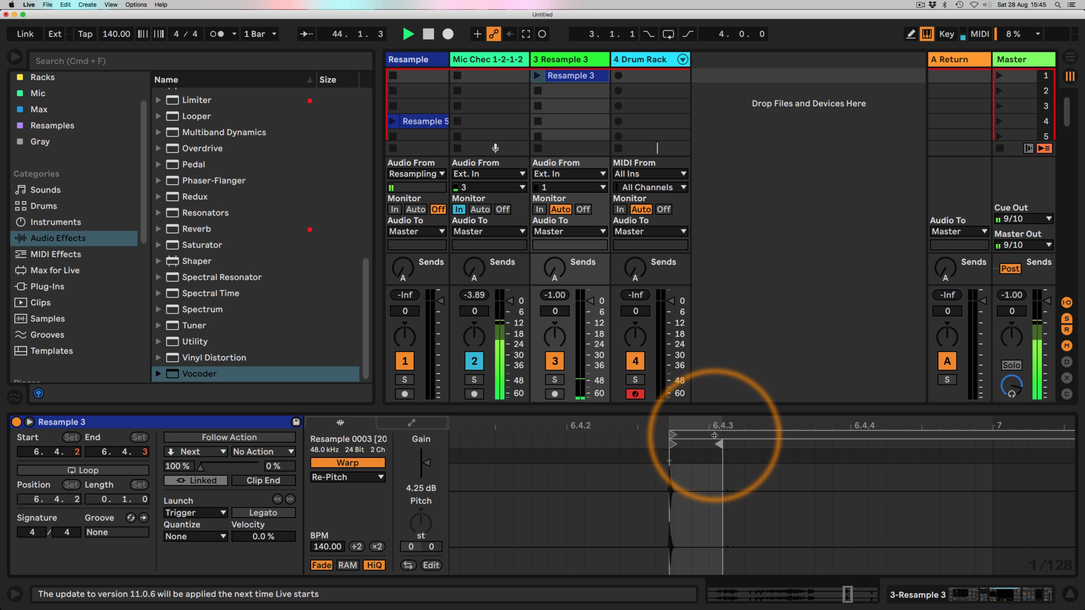
drag(714, 445, 653, 450)
scroll(688, 449, up, 5)
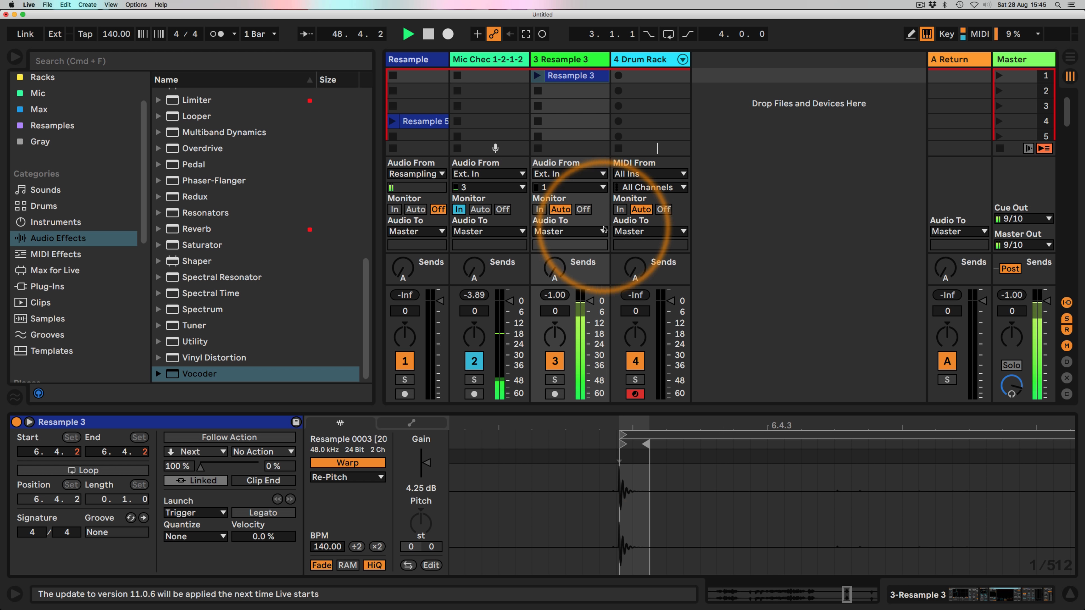
- Show the Resample 3 track's effects and set the Vocoder release to 144 ms, keeping Formant at 8.80
click(573, 60)
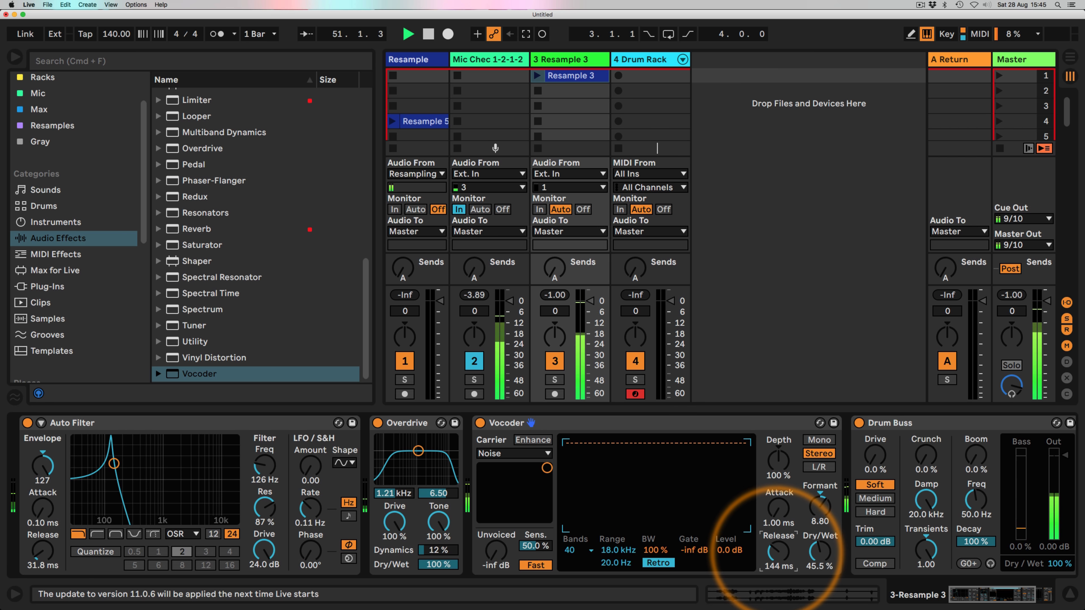
drag(777, 554, 777, 563)
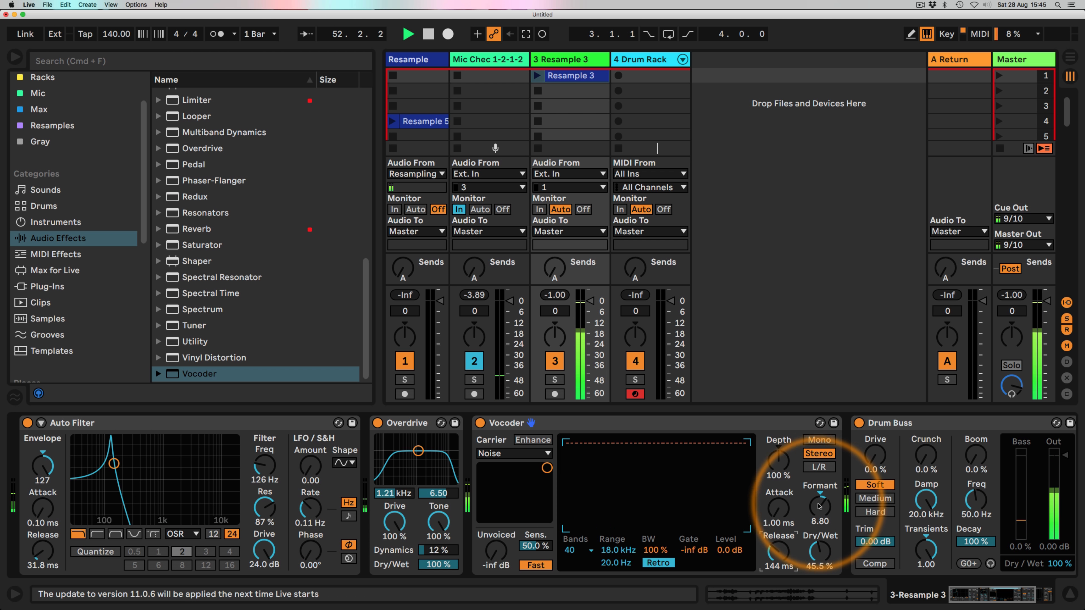
drag(825, 506, 825, 514)
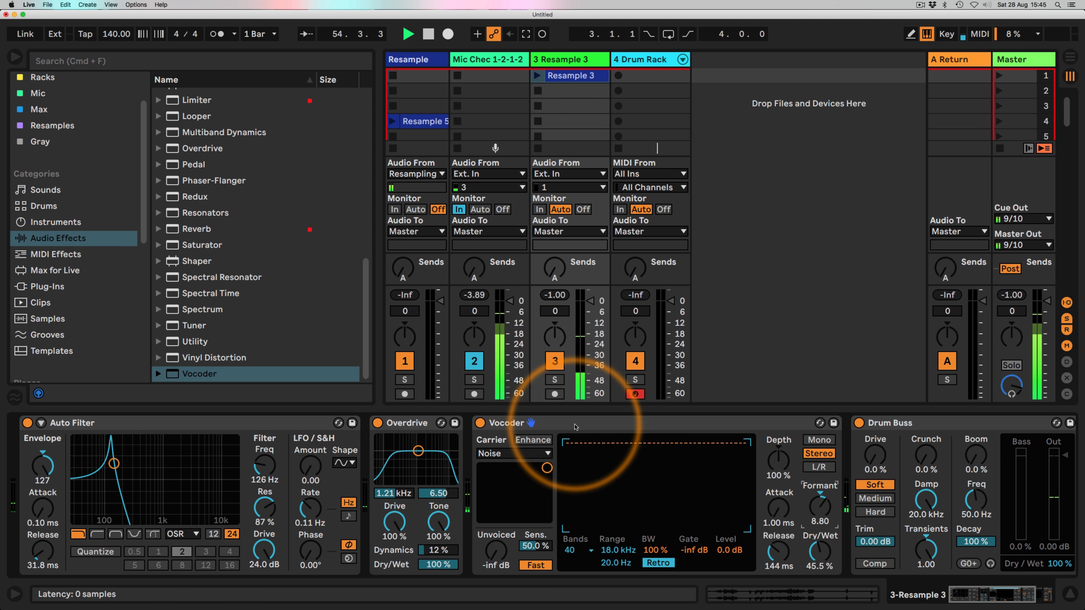
- Insert an EQ Eight between Vocoder and Drum Buss on the Resample 3 track
scroll(250, 260, up, 5)
scroll(251, 260, up, 3)
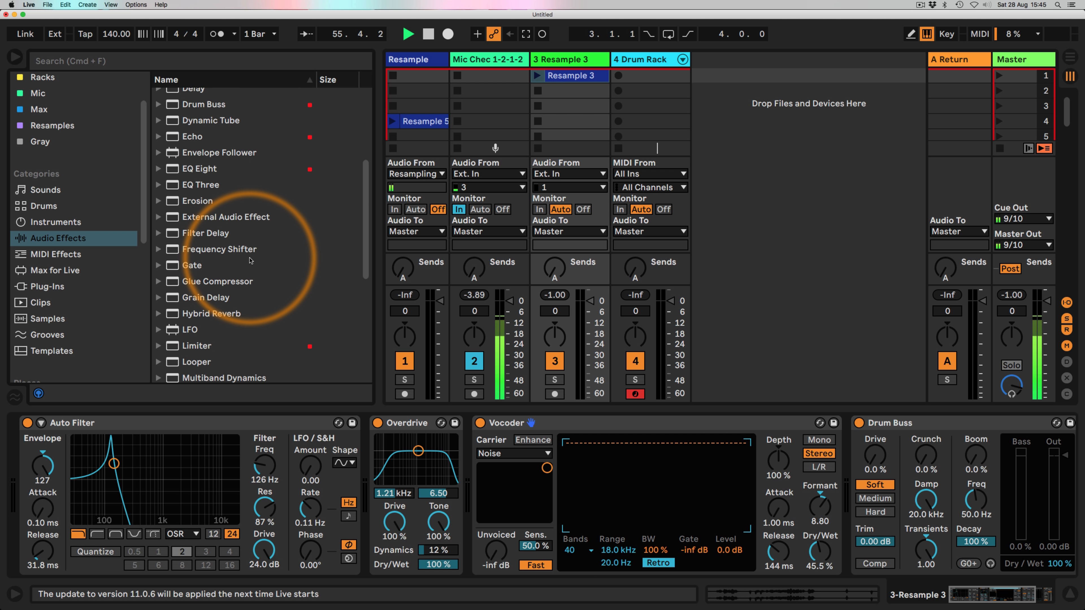
drag(194, 169, 852, 460)
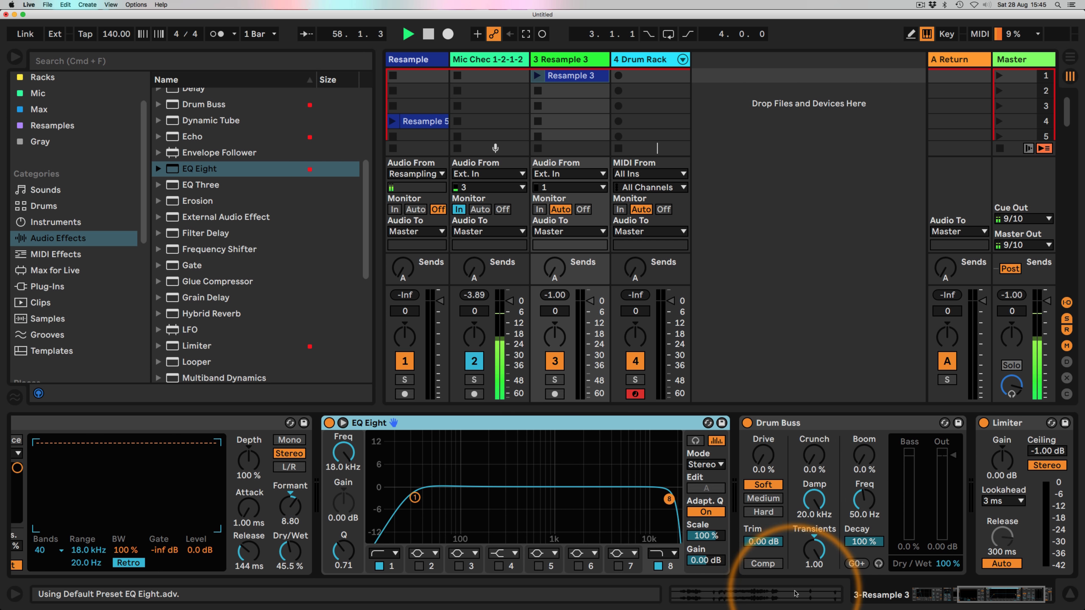
- Enable EQ Eight band 6 and set a wide high boost of 10.5 dB at 6.12 kHz with Q 0.20
click(538, 567)
click(538, 567)
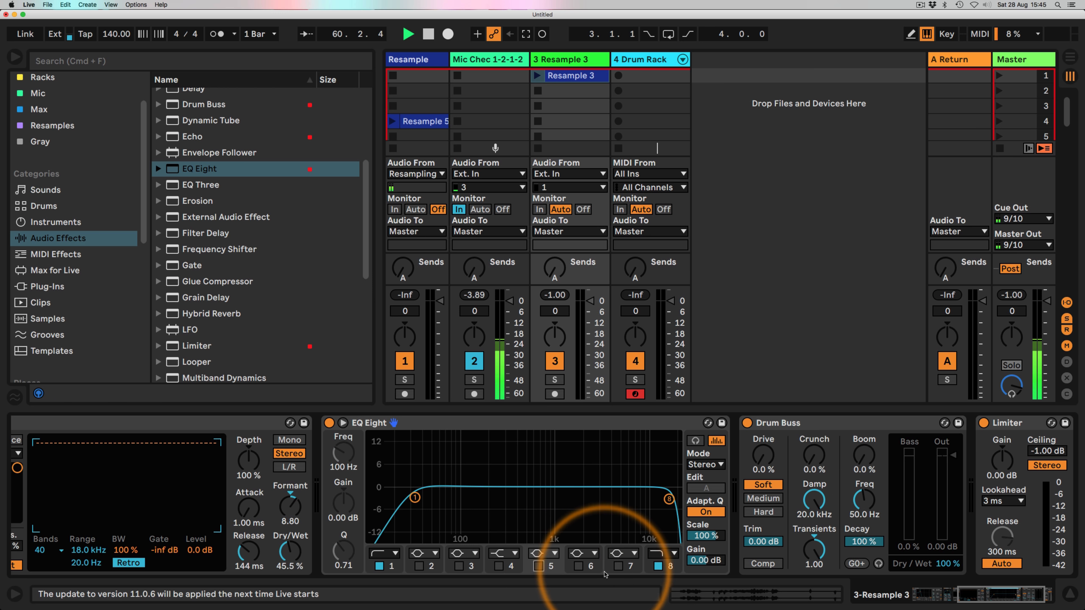
click(579, 567)
drag(646, 487, 600, 448)
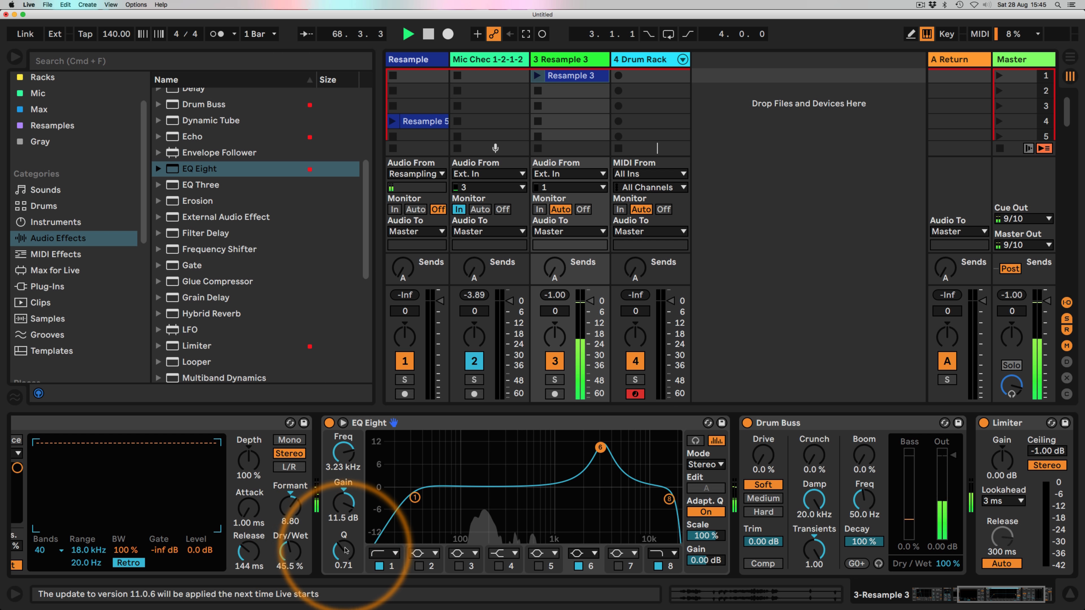
drag(343, 548, 342, 551)
drag(600, 447, 626, 451)
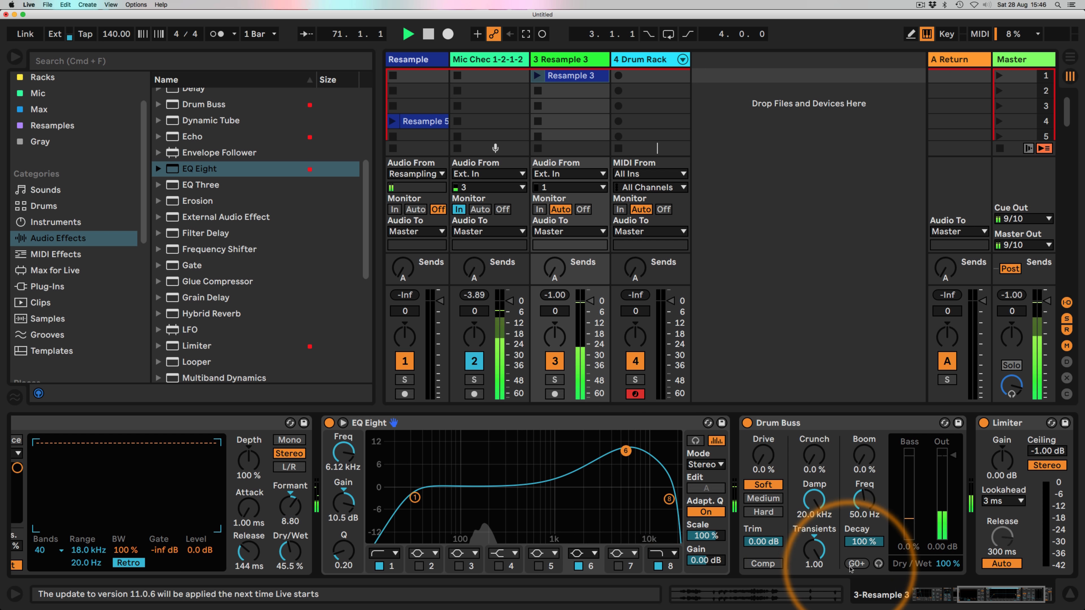
- Set the Resample 3 clip's launch quantization to Global
drag(981, 592, 870, 593)
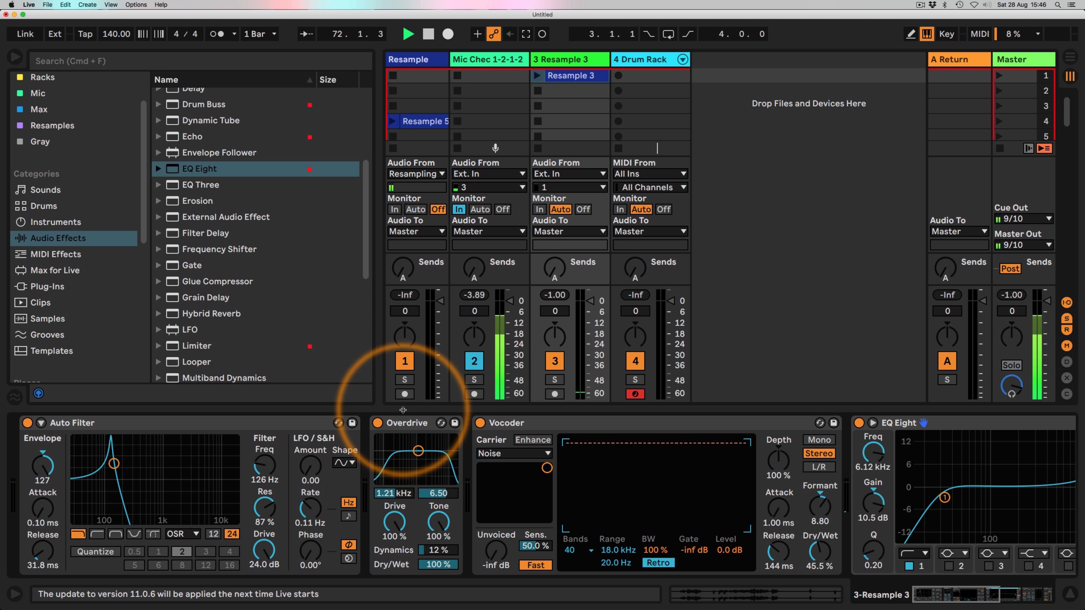
click(572, 75)
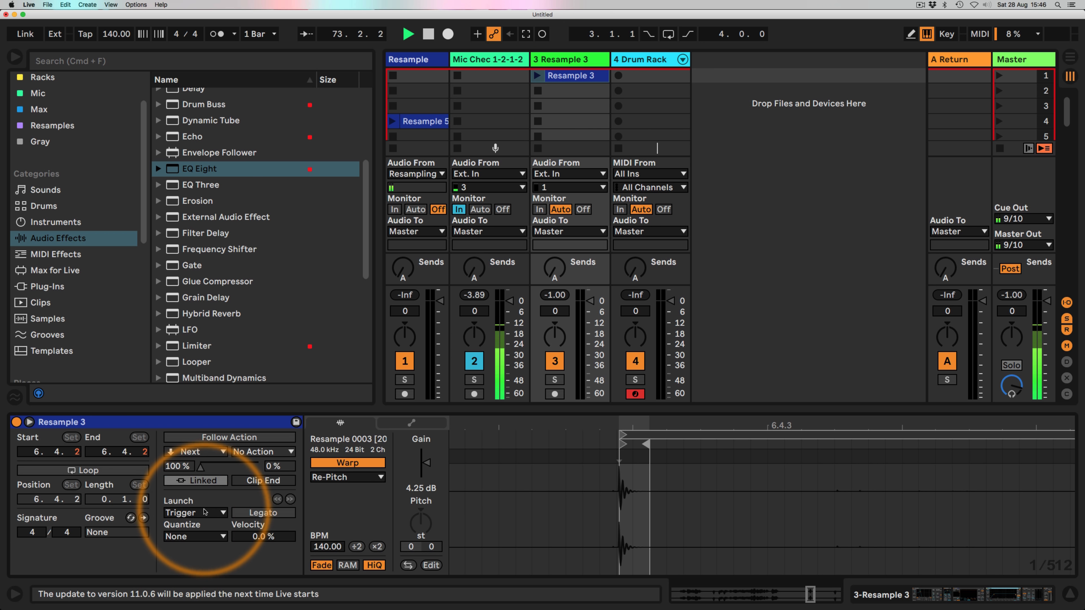
click(195, 536)
click(194, 346)
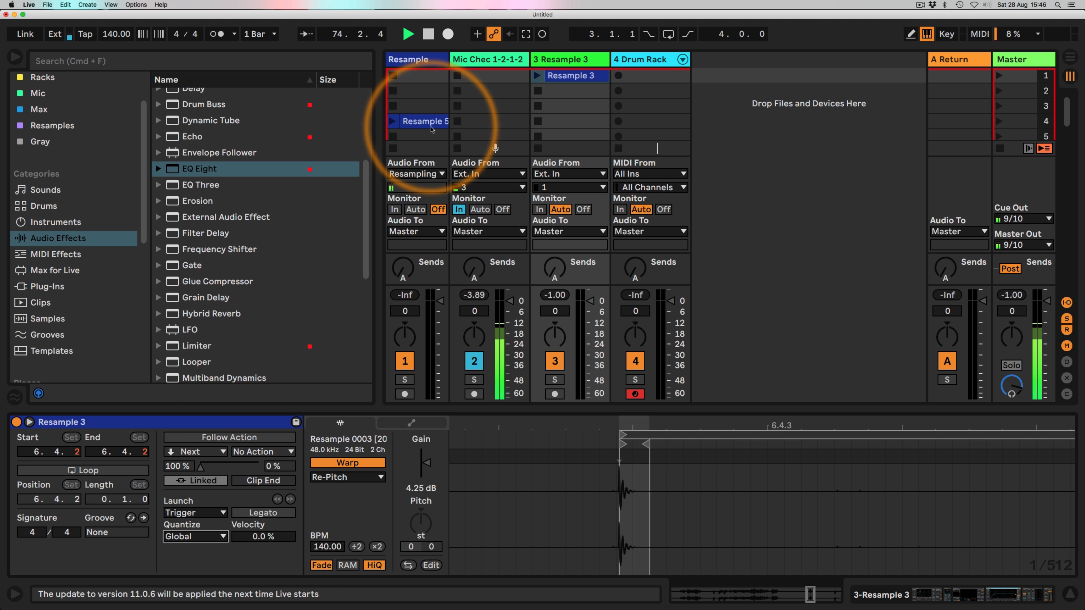
- Arm the Resample track, record scene 1 into its first slot, stop all clips and open the recorded Resample 6 clip
click(403, 393)
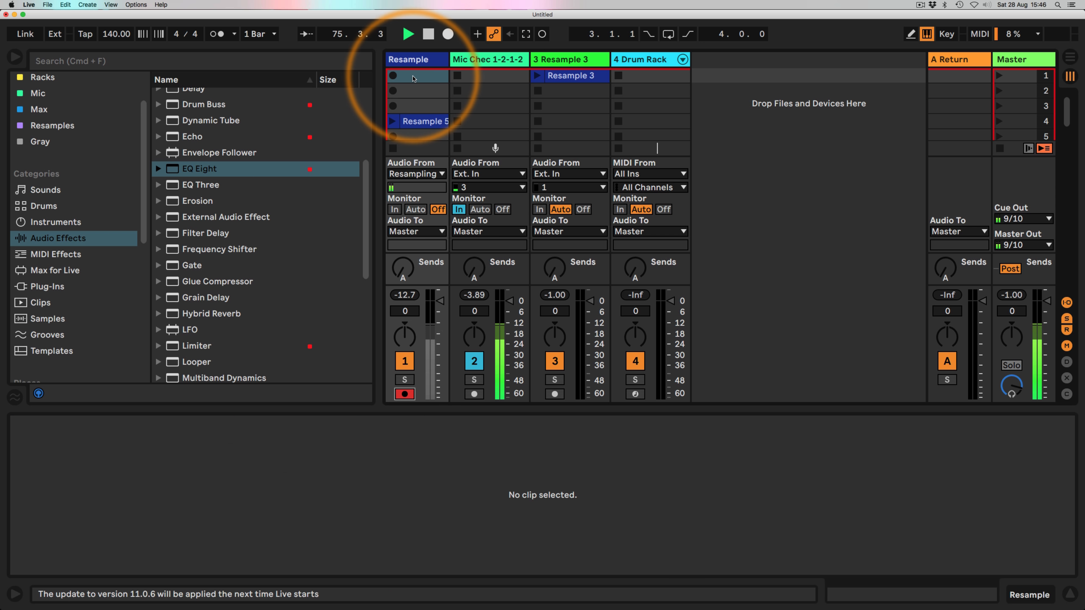
click(999, 77)
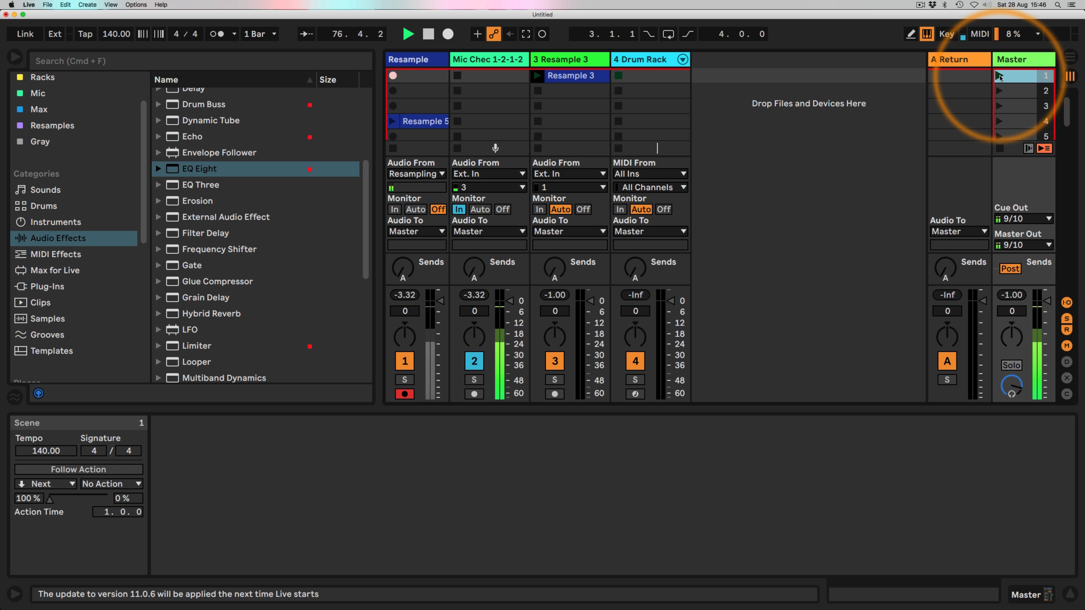
click(1000, 148)
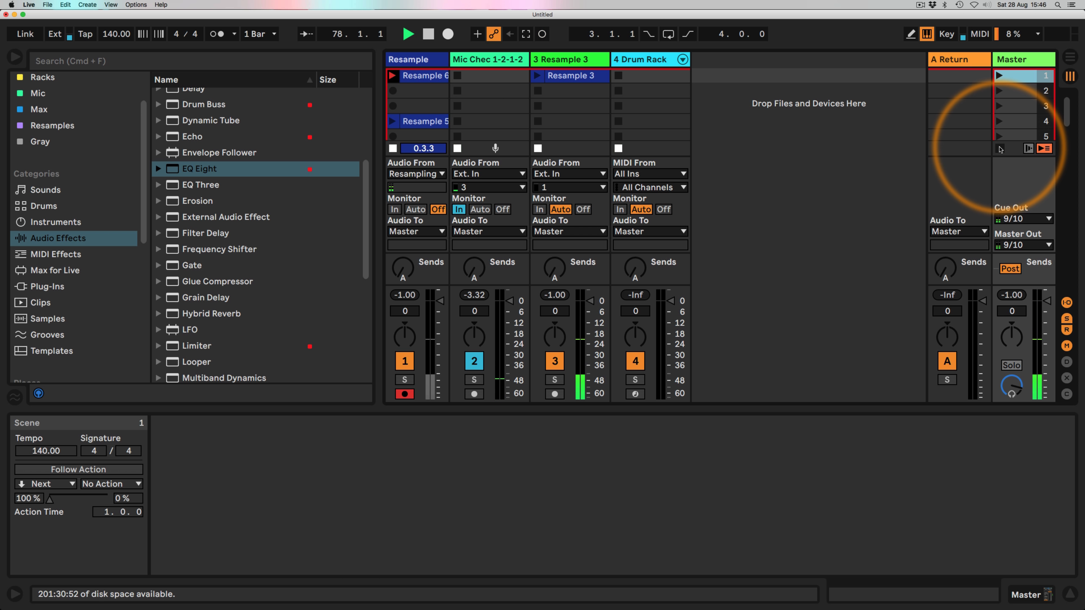
click(418, 85)
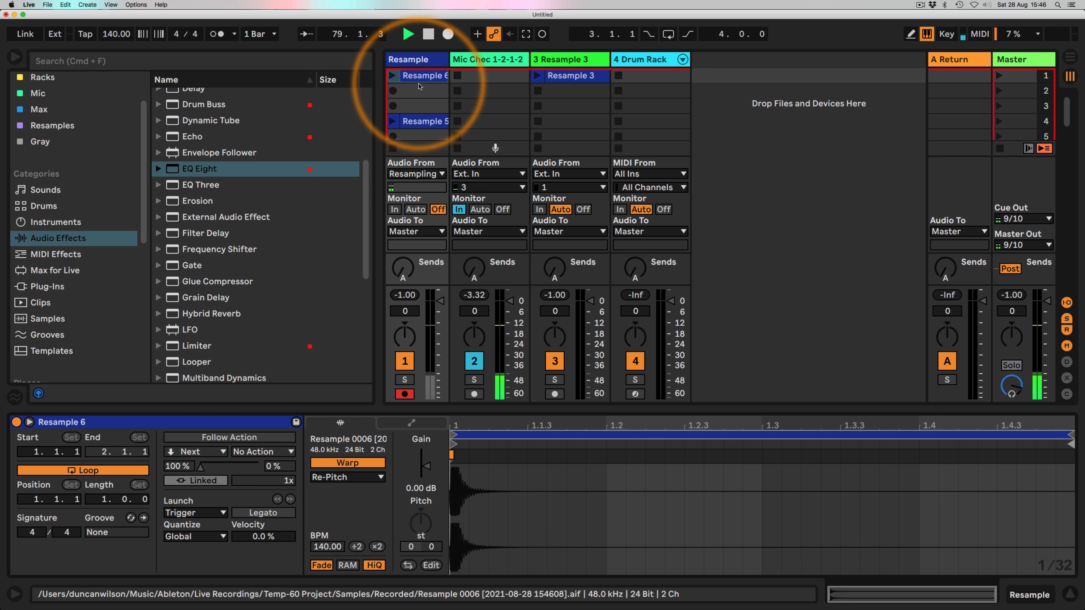
scroll(454, 423, up, 10)
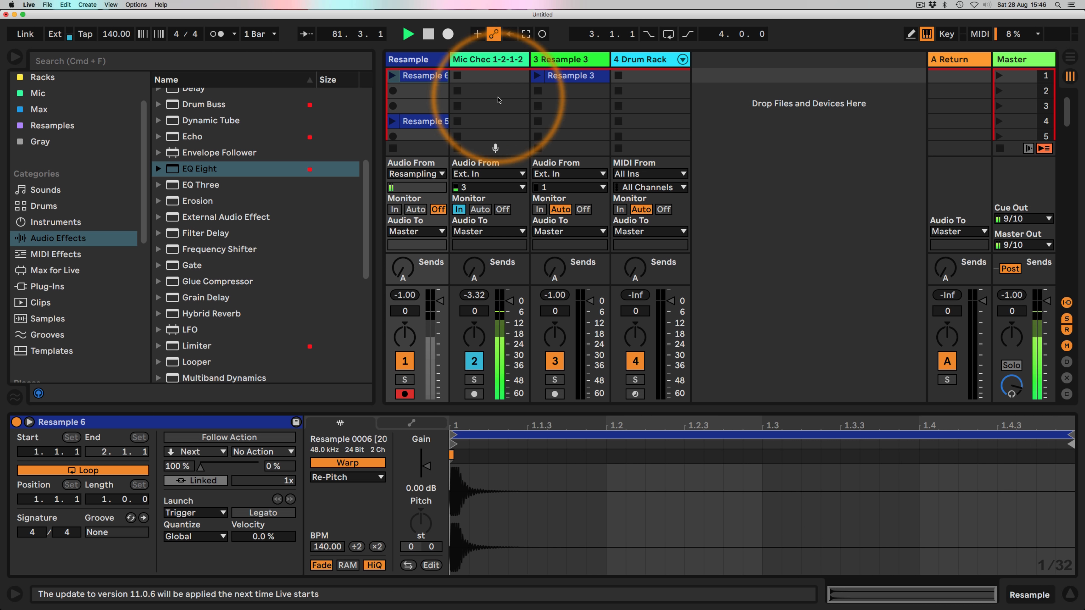
- Load the Resample 6 clip onto the Drum Rack's C#1 pad and set it to 1-Shot, Trigger, with a 2.00 s fade out
click(641, 75)
drag(428, 76, 120, 543)
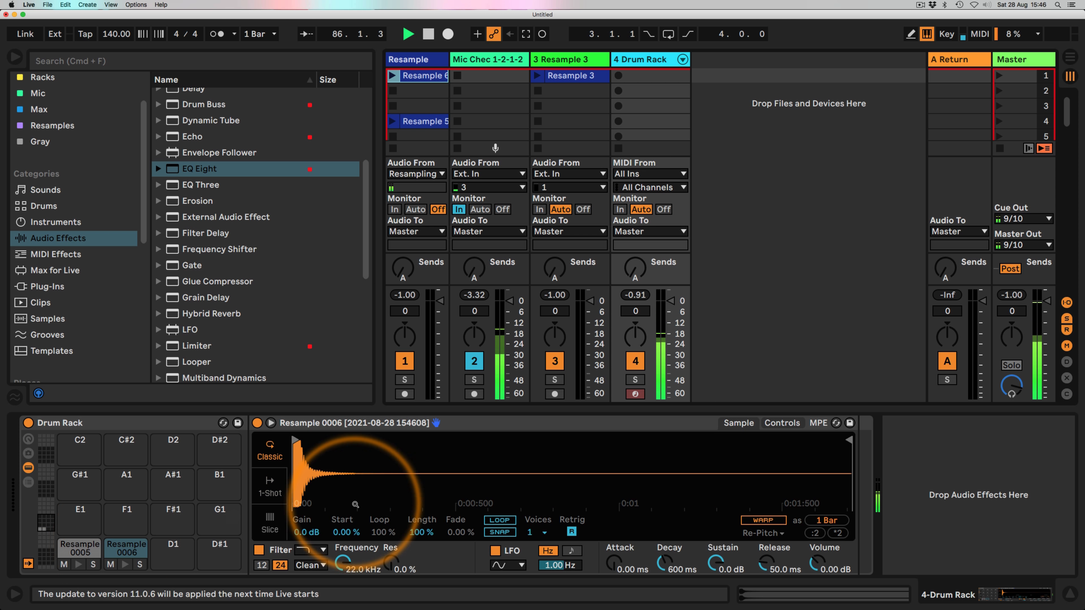
click(268, 490)
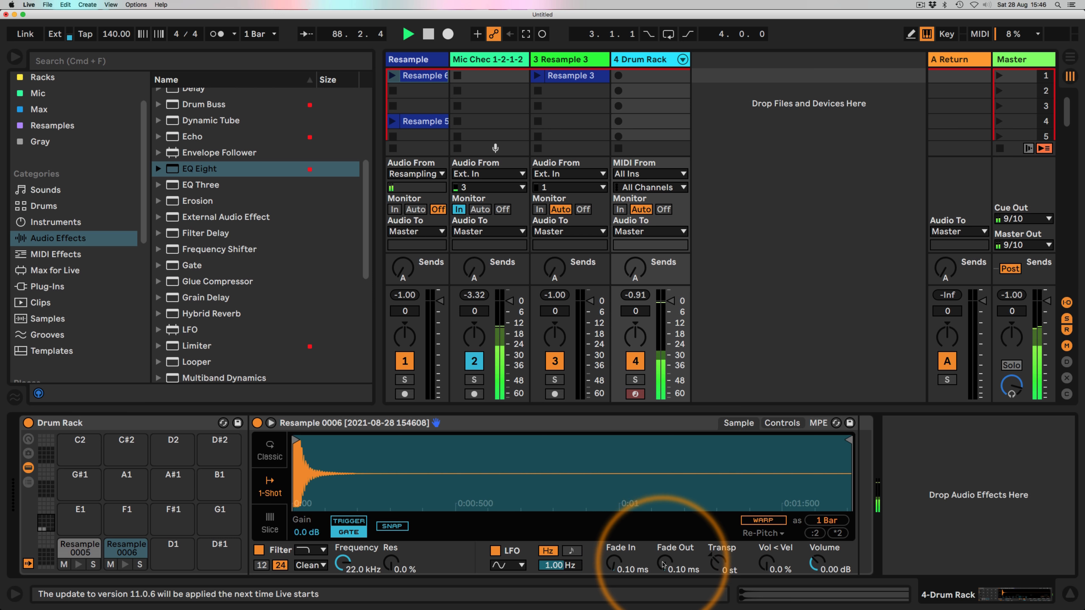
drag(668, 553, 669, 508)
click(349, 521)
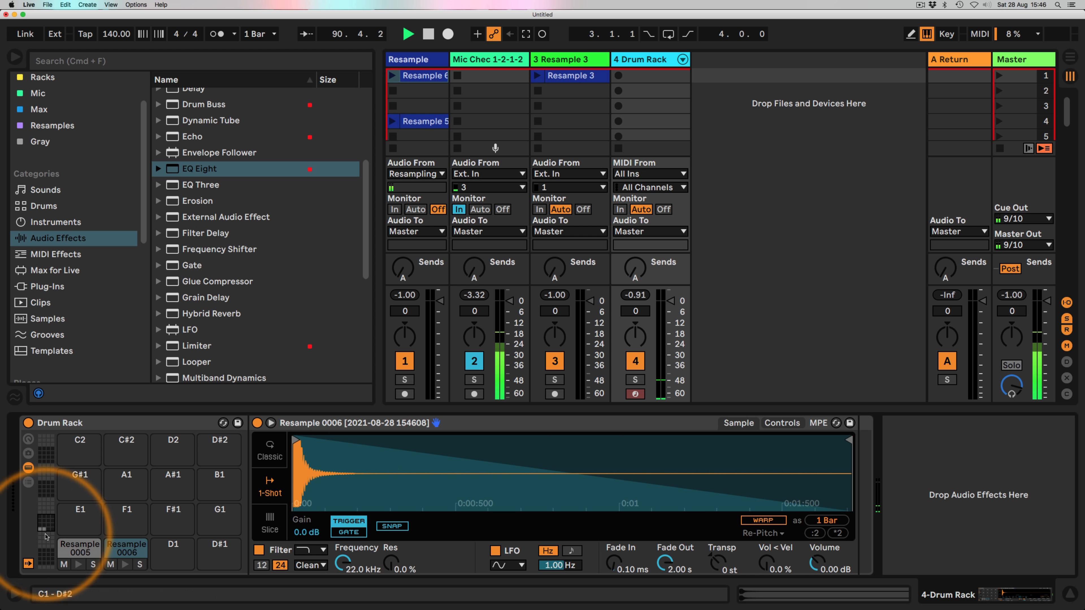
click(78, 547)
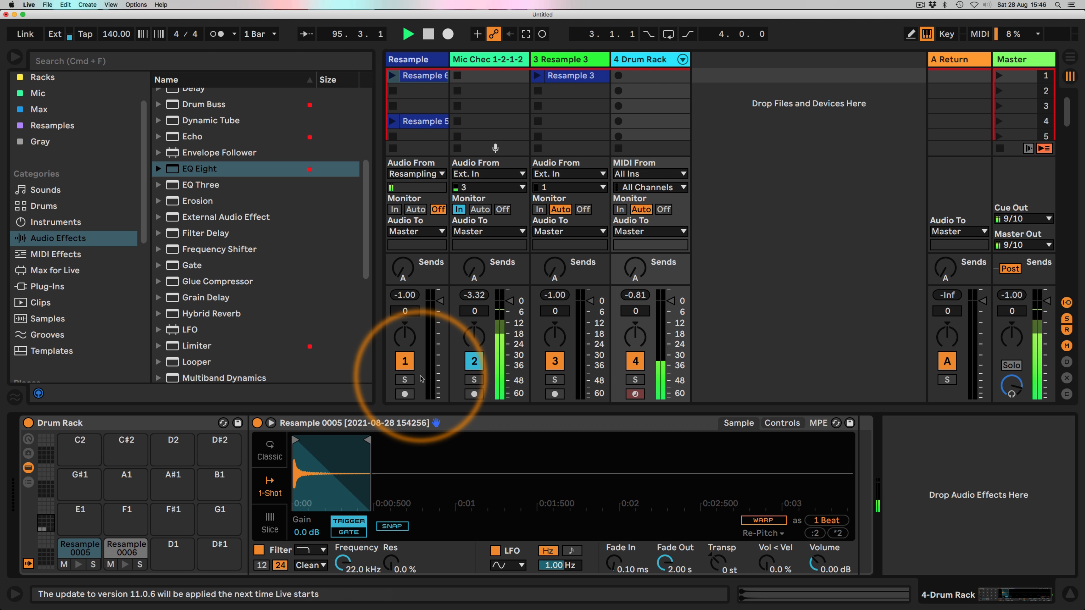
- Switch off the Auto Filter on the Resample 3 track and set the Resample 3 clip's launch quantization to None
click(570, 59)
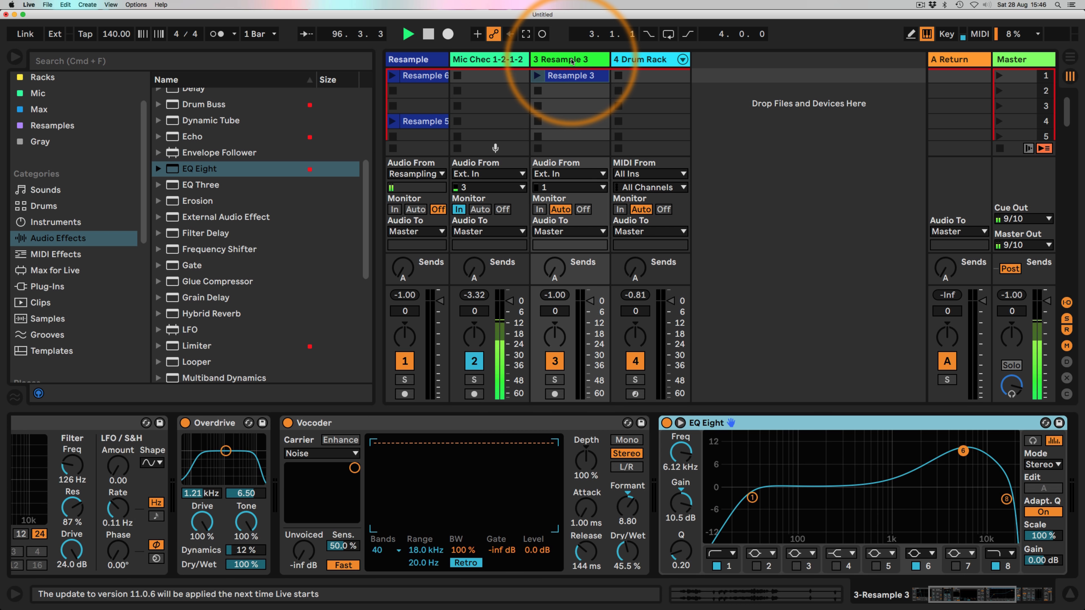
click(932, 599)
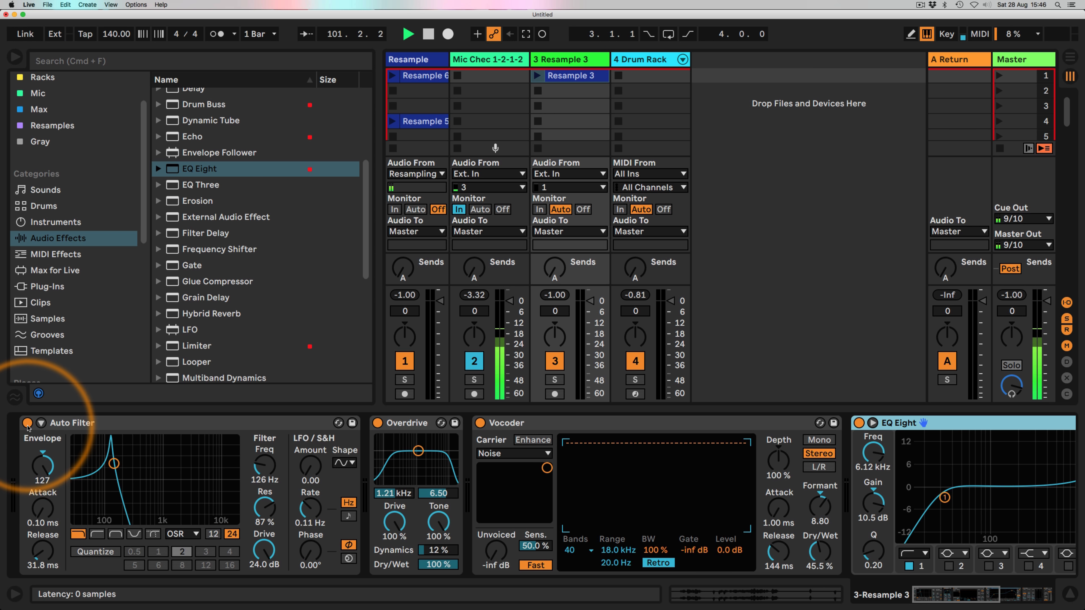
click(568, 76)
click(200, 537)
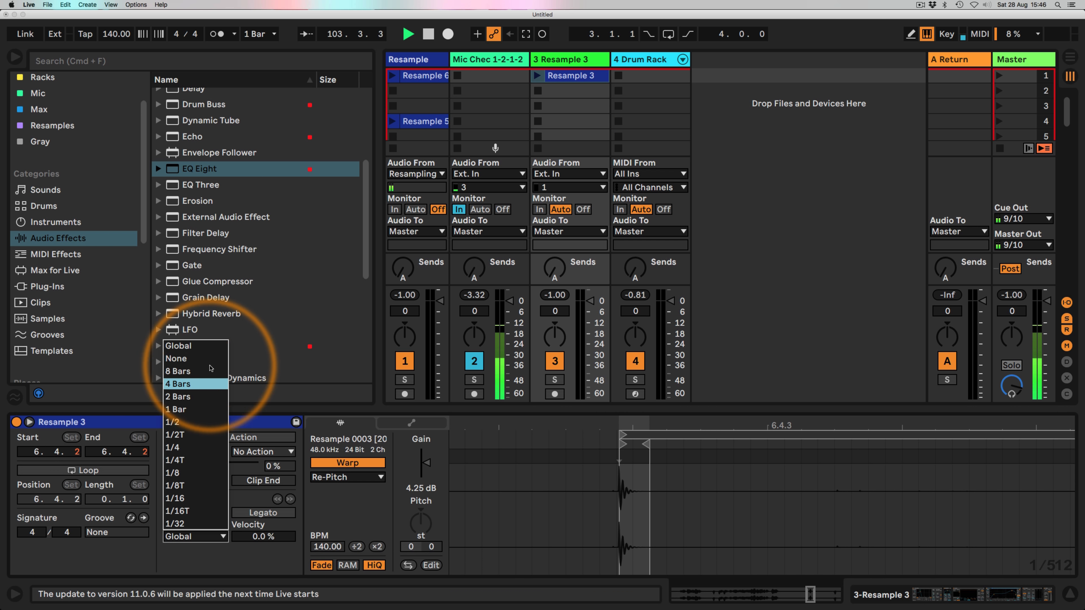
click(203, 360)
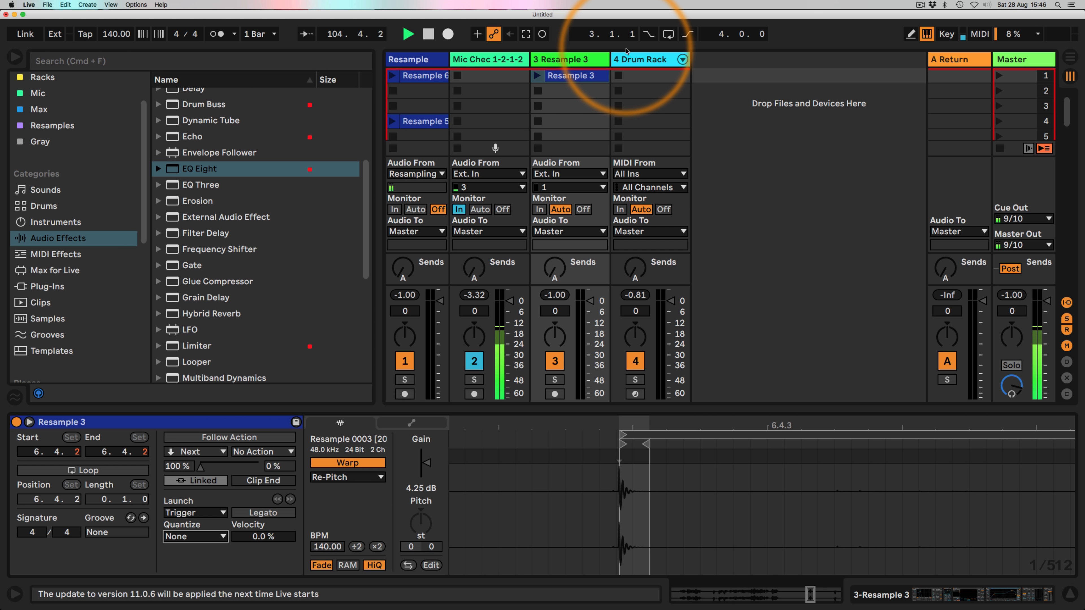
- Lower the Drum Buss Transients to 0.17 on the Resample 3 track
click(574, 61)
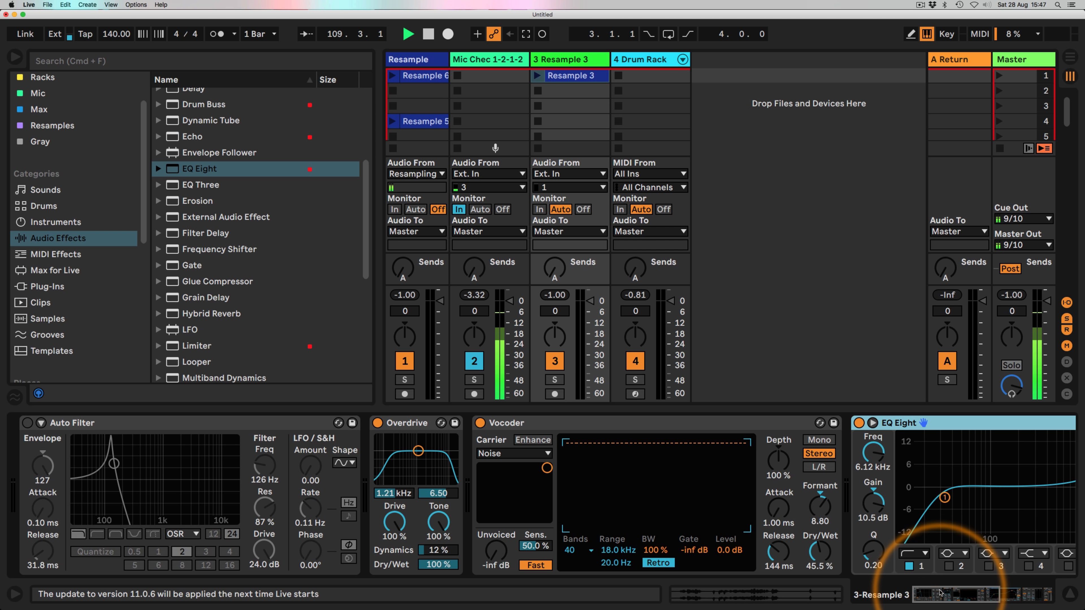
drag(939, 592, 990, 605)
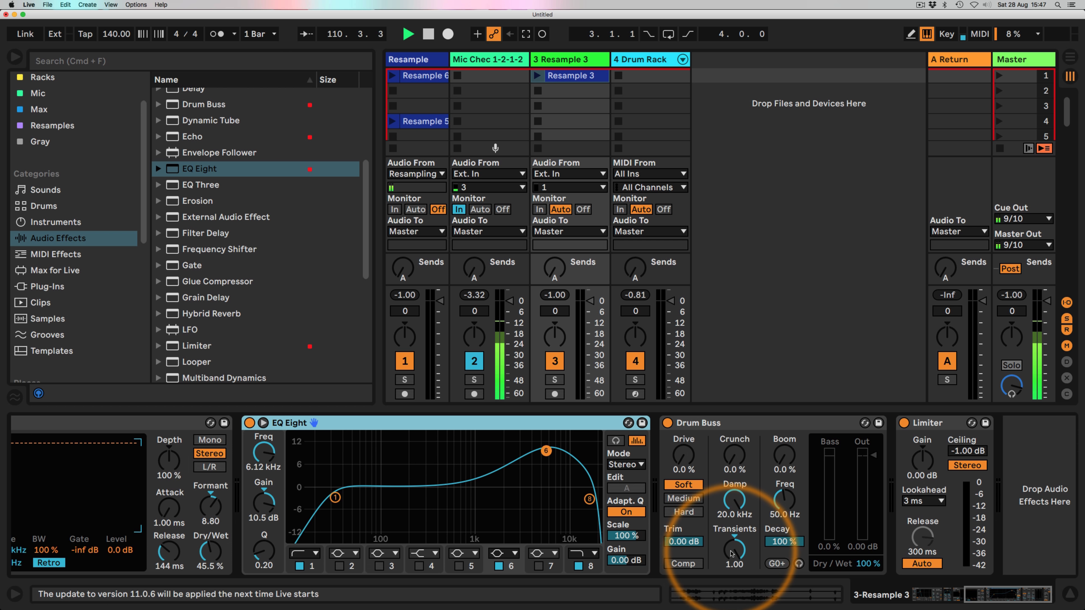
mouse_move(734, 551)
mouse_down()
mouse_move(733, 583)
mouse_move(733, 556)
mouse_up()
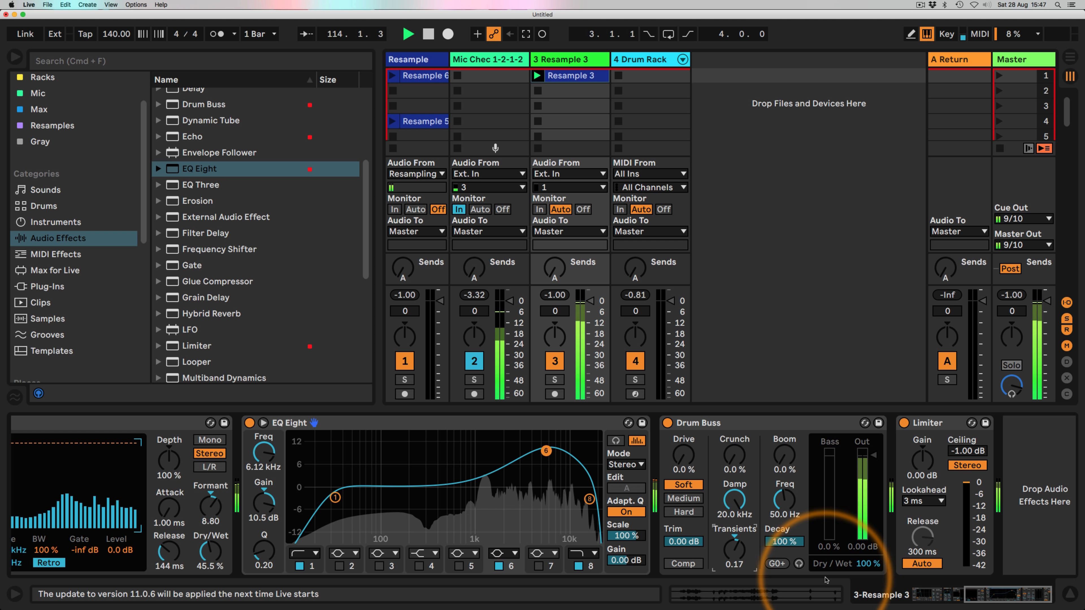
- Move the Resample 6 clip to the second slot, arm the Resample track and try to record scene 1
drag(423, 76, 424, 95)
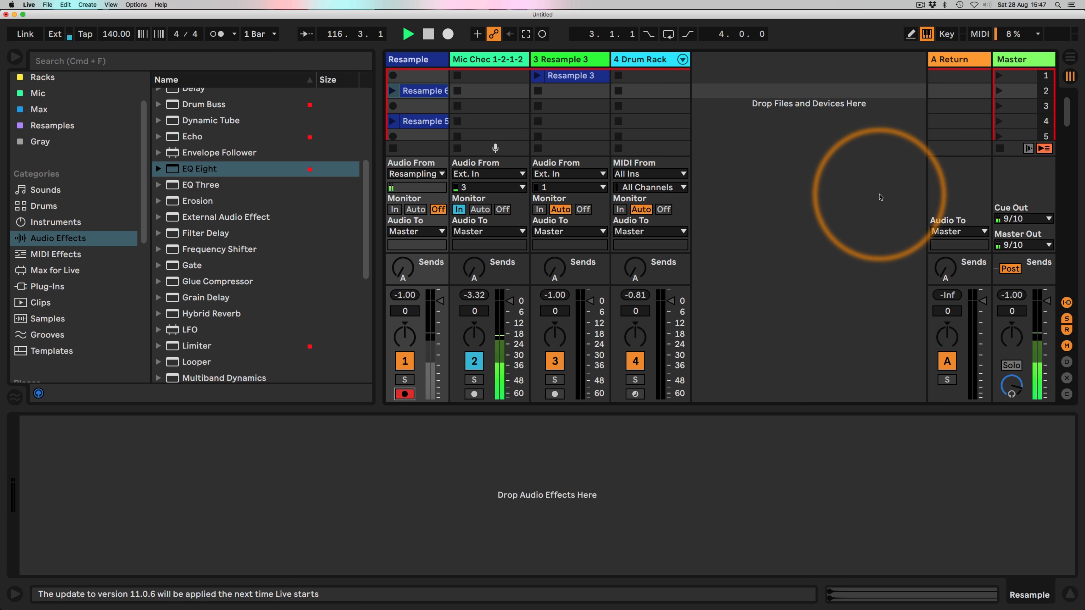
click(998, 76)
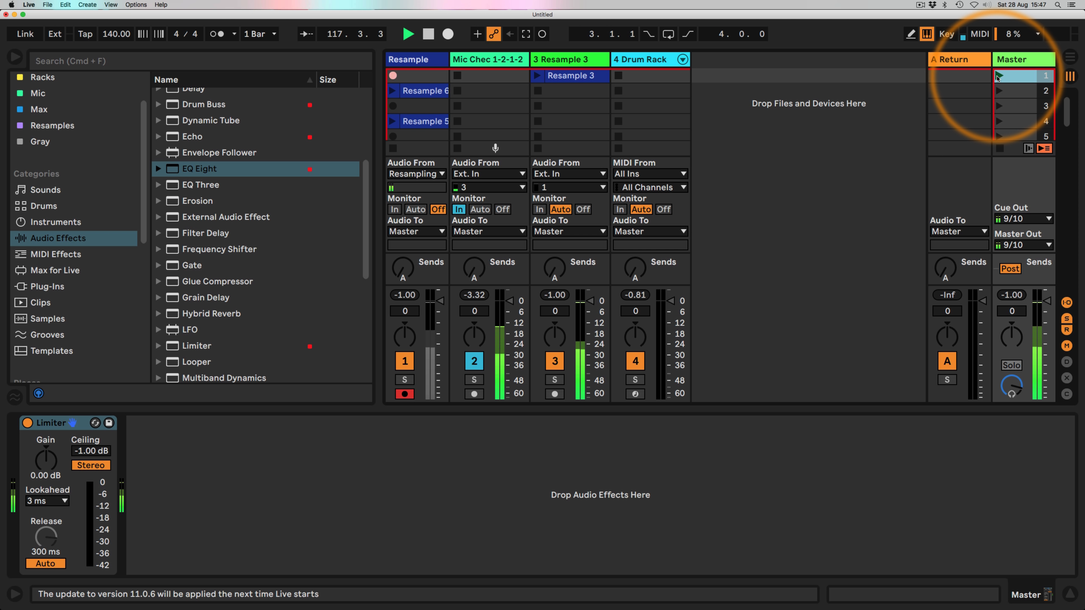
key(space)
- Move the Resample 6 clip to the third slot of the Resample track to free the second slot for recording
double_click(582, 77)
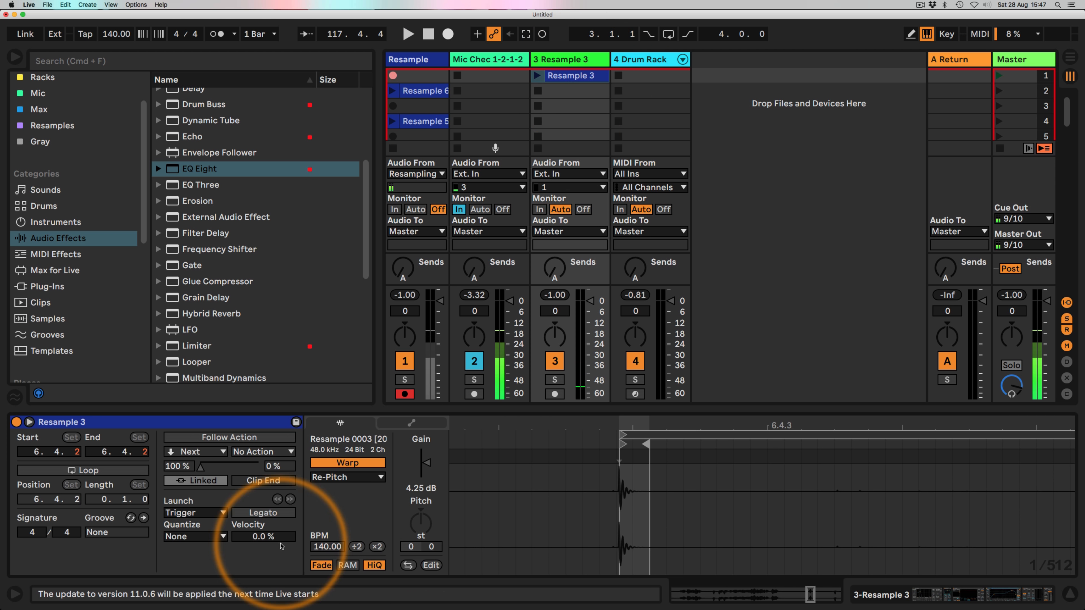
click(194, 536)
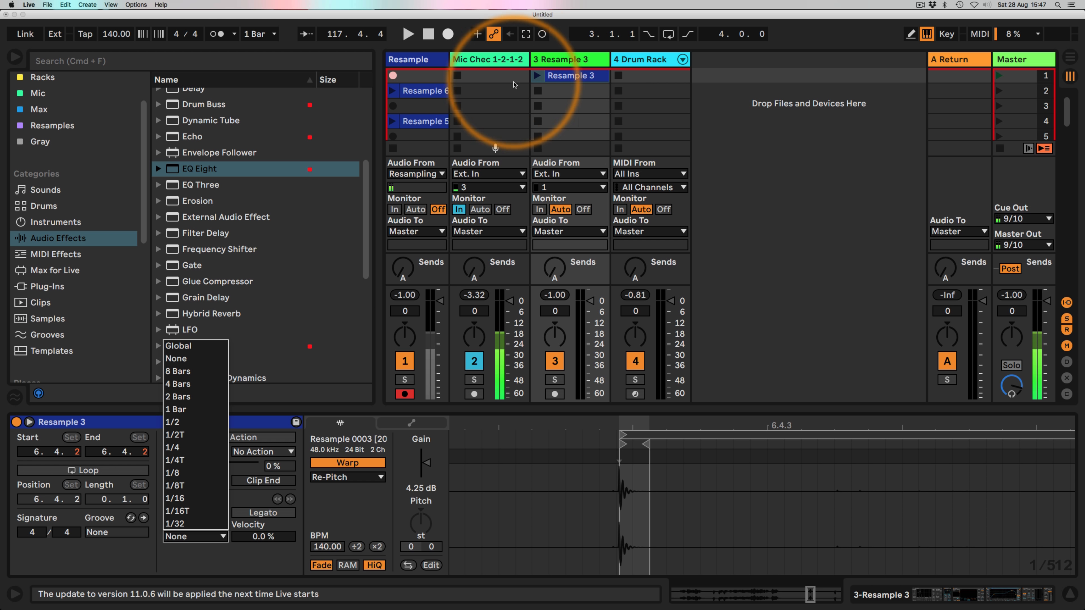
click(433, 95)
drag(433, 94, 429, 105)
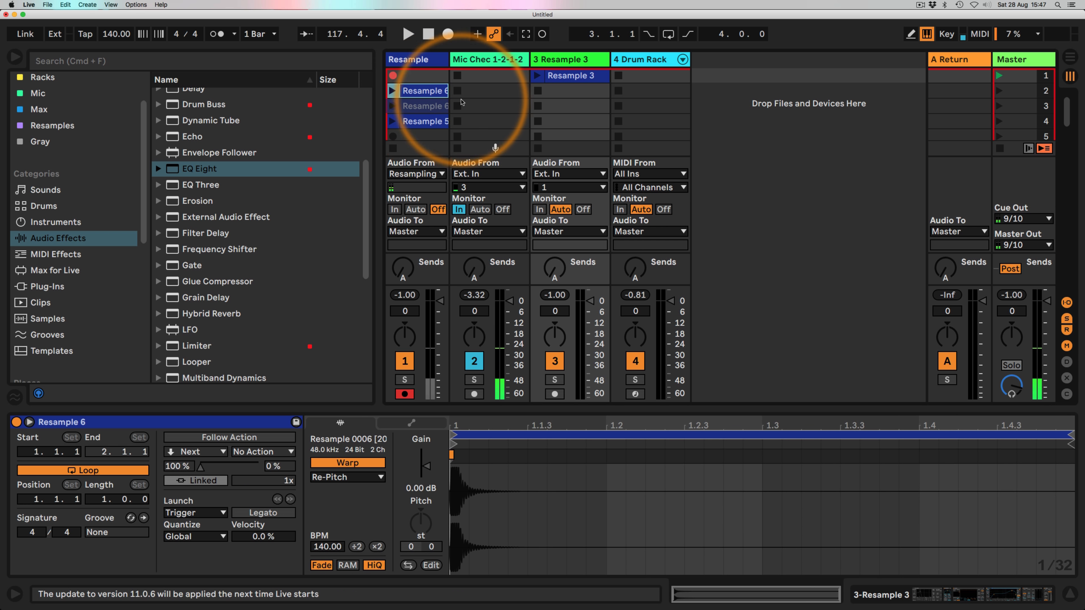
- Duplicate the Resample 3 clip into the second slot of its track and set the copy's launch quantization to Global
drag(572, 79, 570, 92)
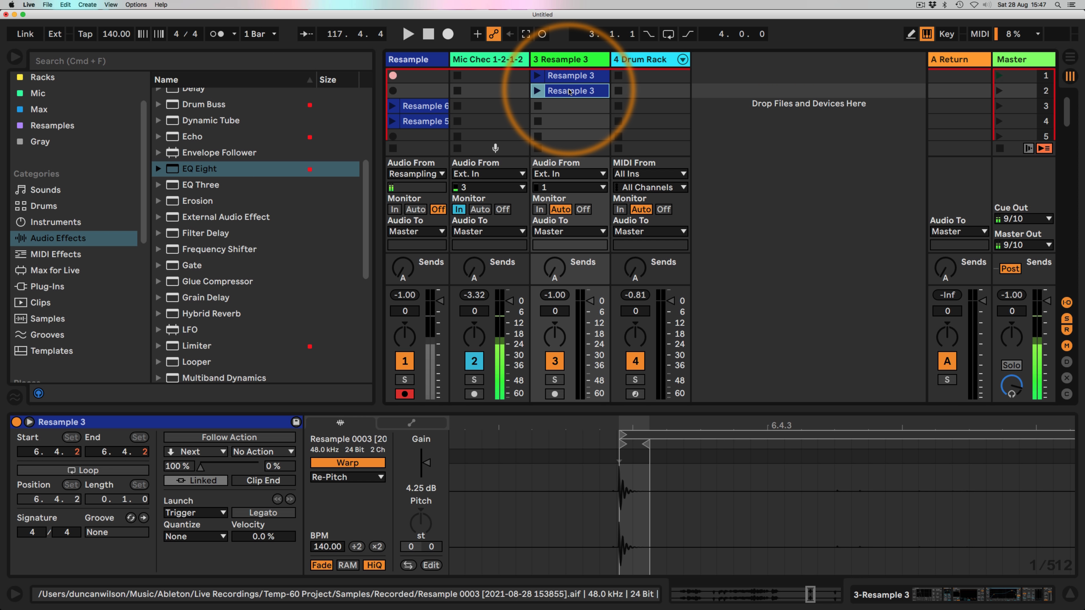
click(194, 536)
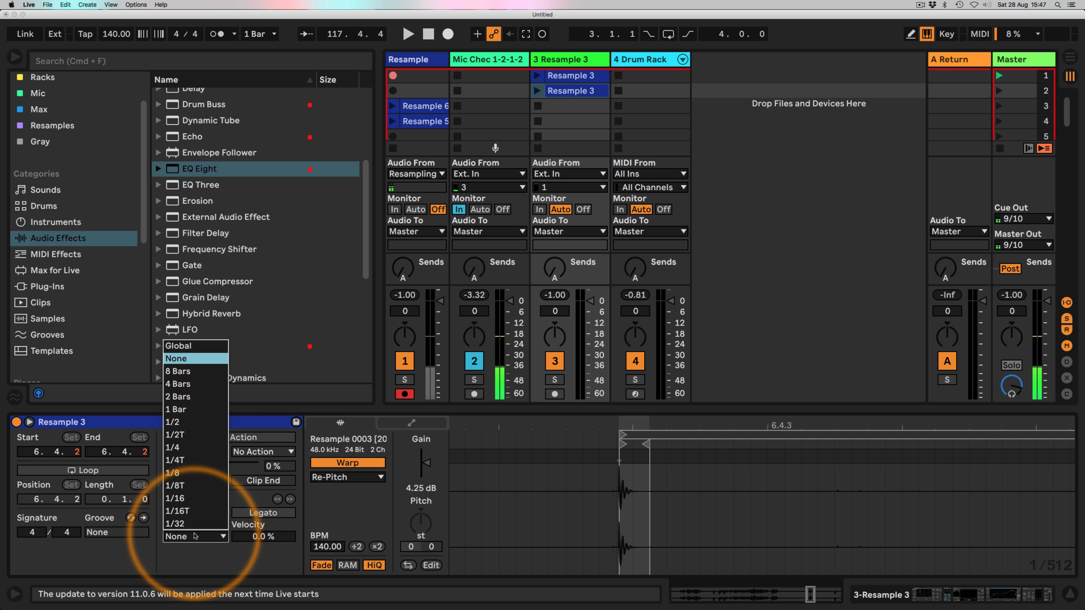
click(196, 348)
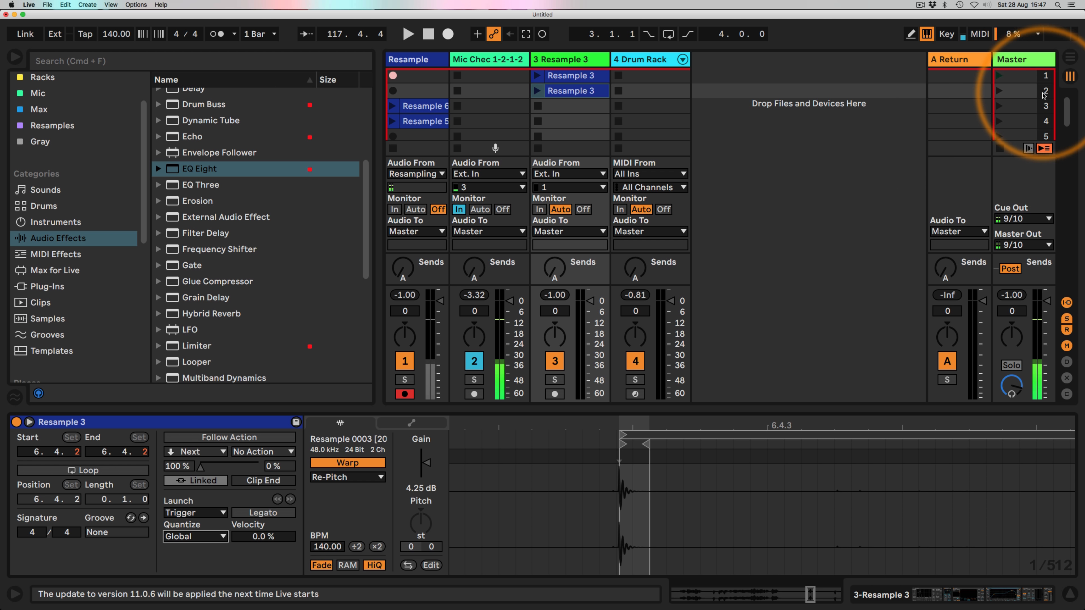
- Launch scene 2 to record the processed hit on the Resample track, stop all clips and open the new recording
click(999, 91)
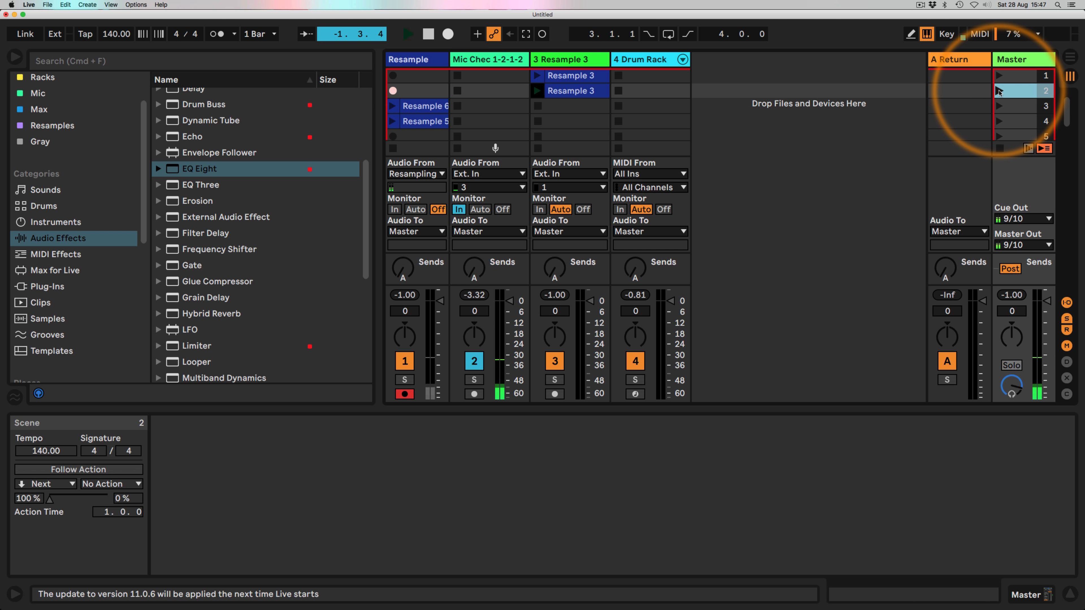
click(1000, 148)
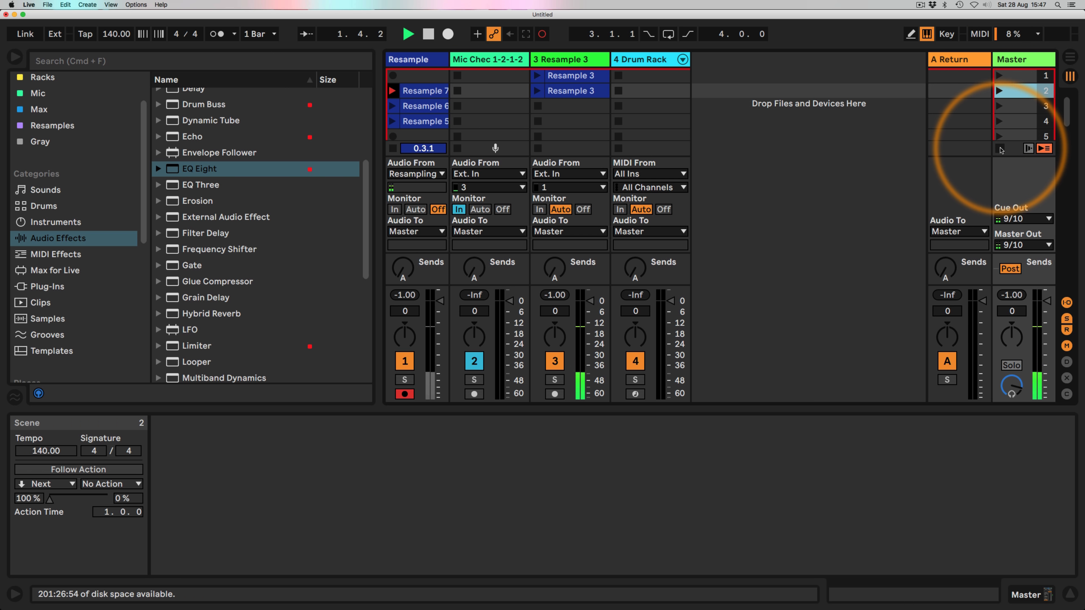
click(437, 91)
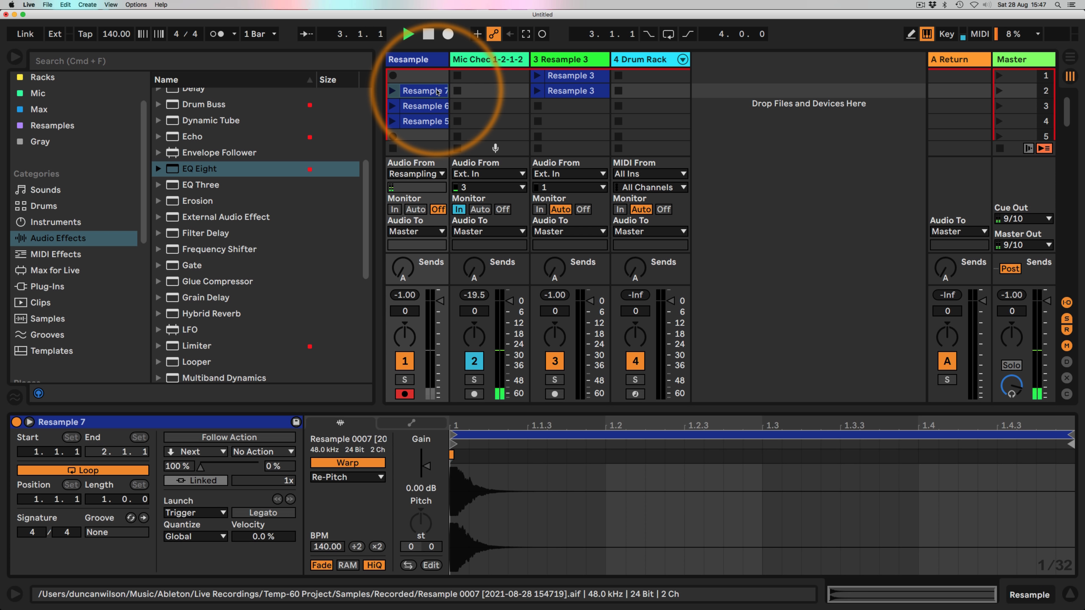
- Load the Resample 7 clip onto the Drum Rack's D1 pad, set it to 1-Shot and lengthen its fade out
click(637, 61)
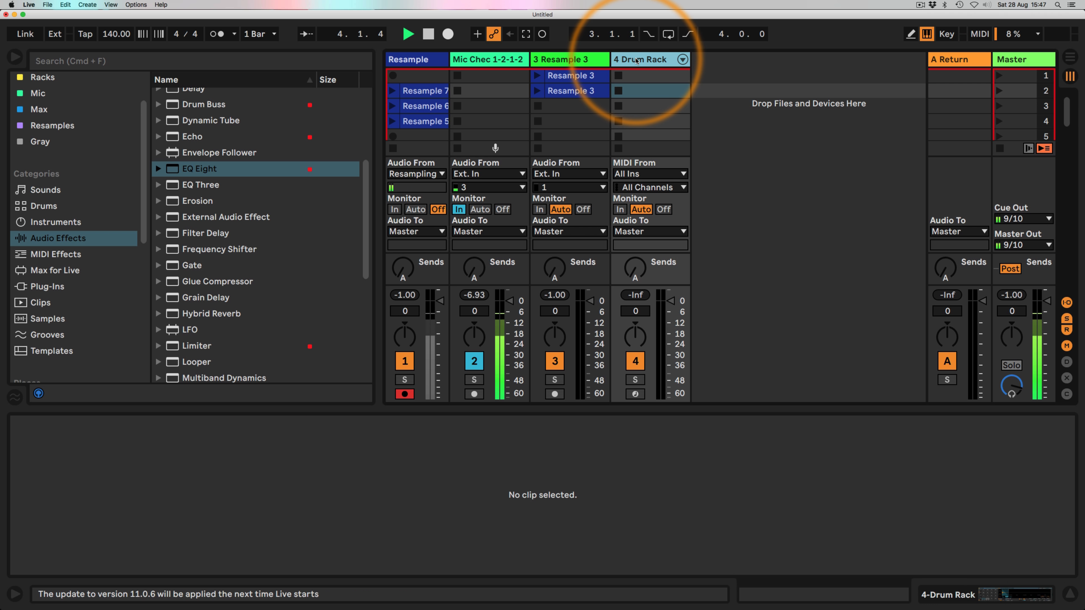
drag(416, 93, 173, 551)
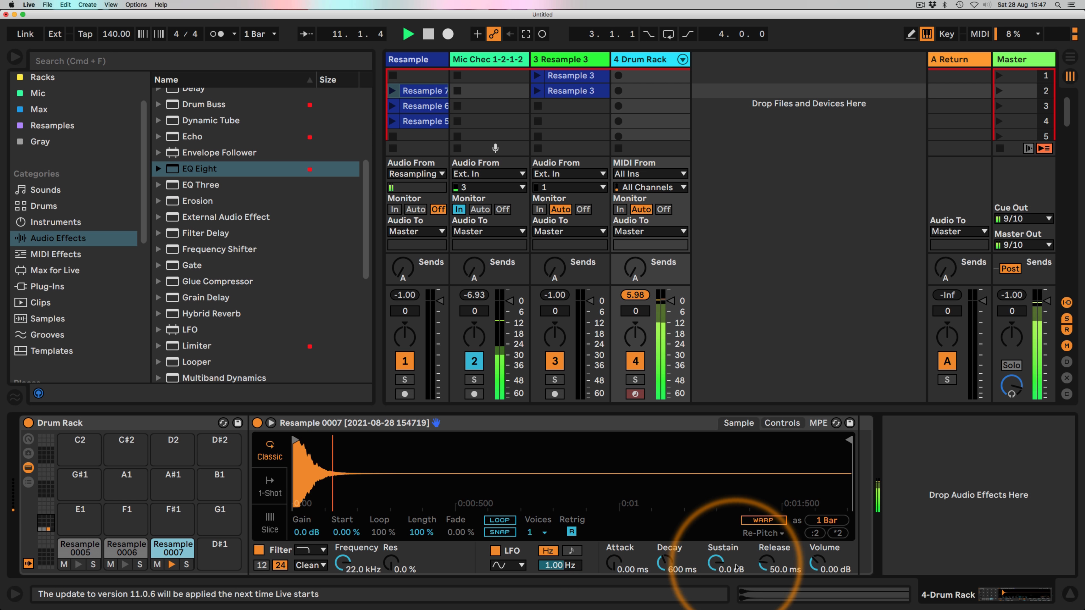
click(269, 487)
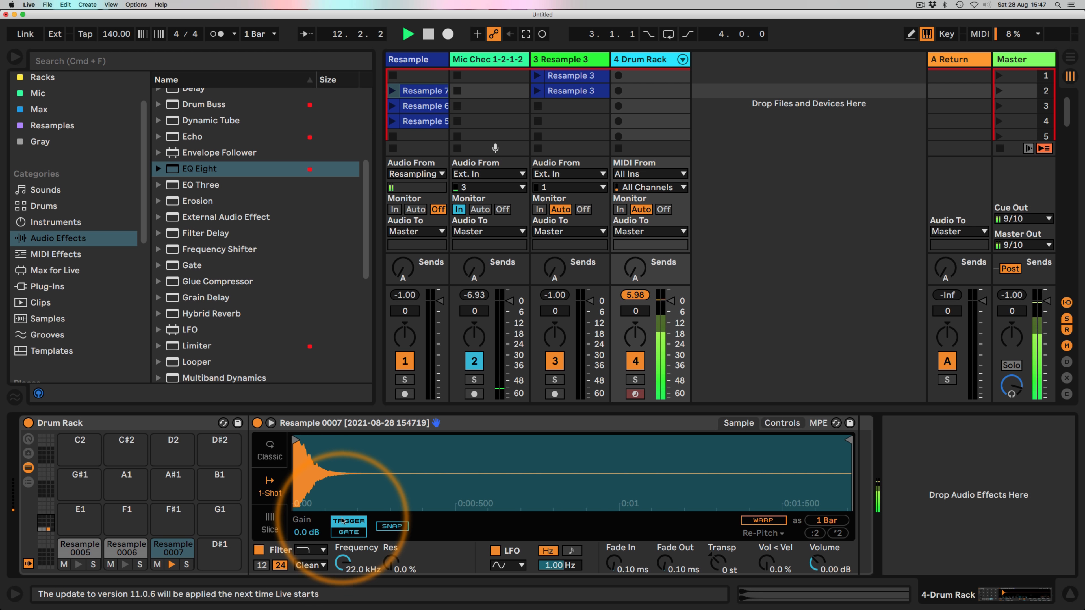
drag(664, 561, 664, 521)
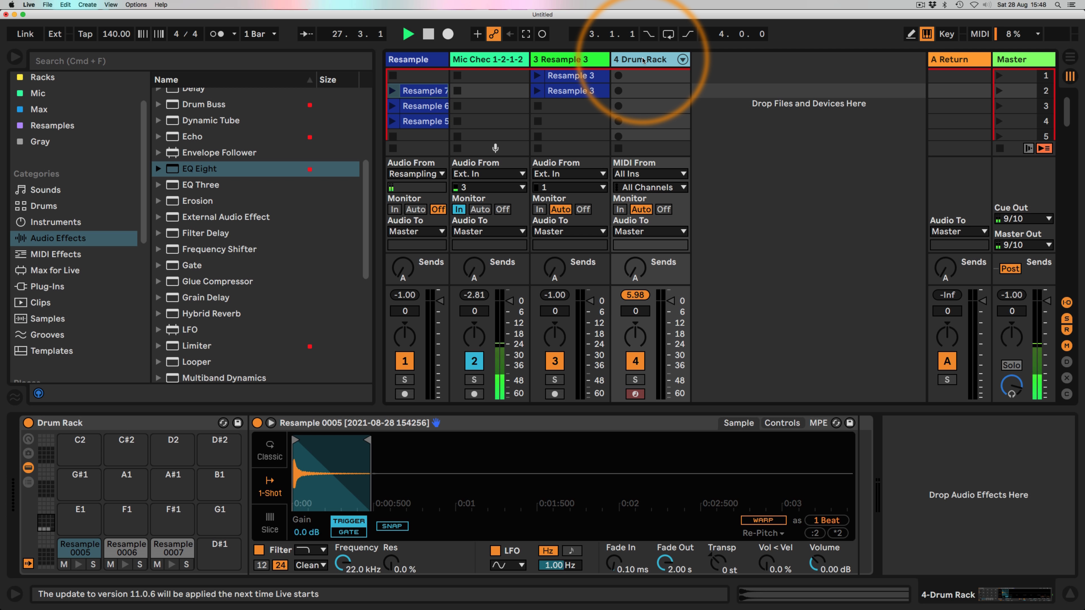
- Audition the first Resample 3 clip, raise the Vocoder Release to 1.10 s and lower the Drum Buss output to about -9 dB
click(551, 59)
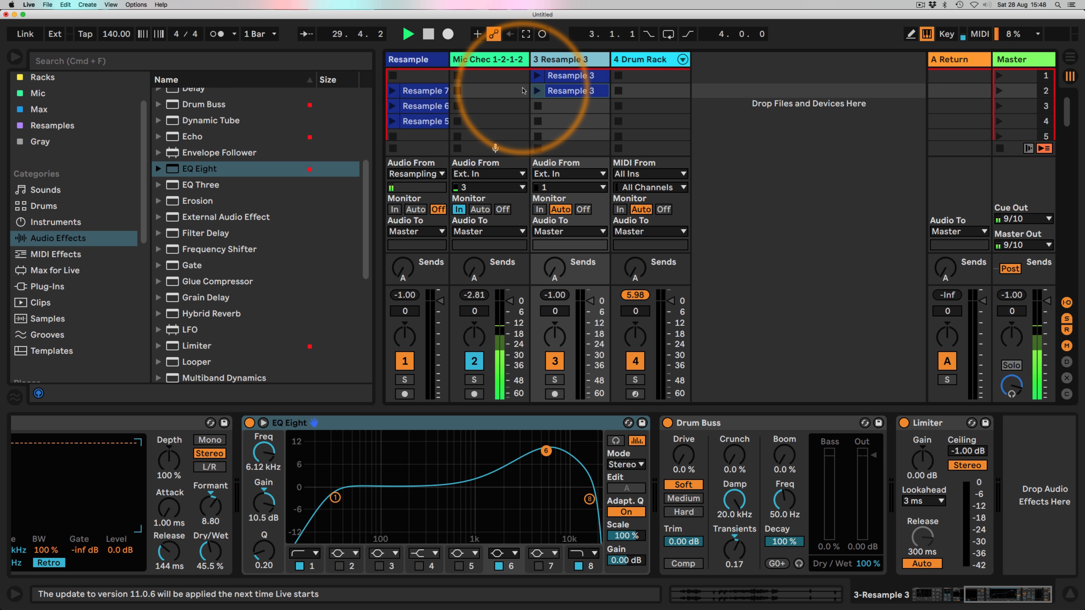
click(537, 76)
double_click(566, 60)
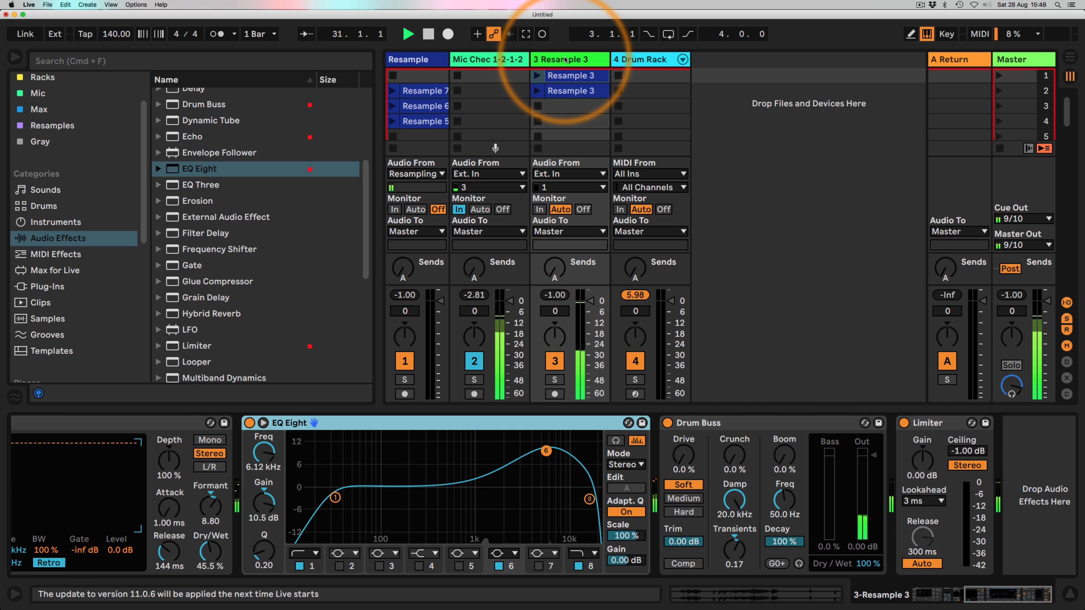
scroll(1008, 569, left, 10)
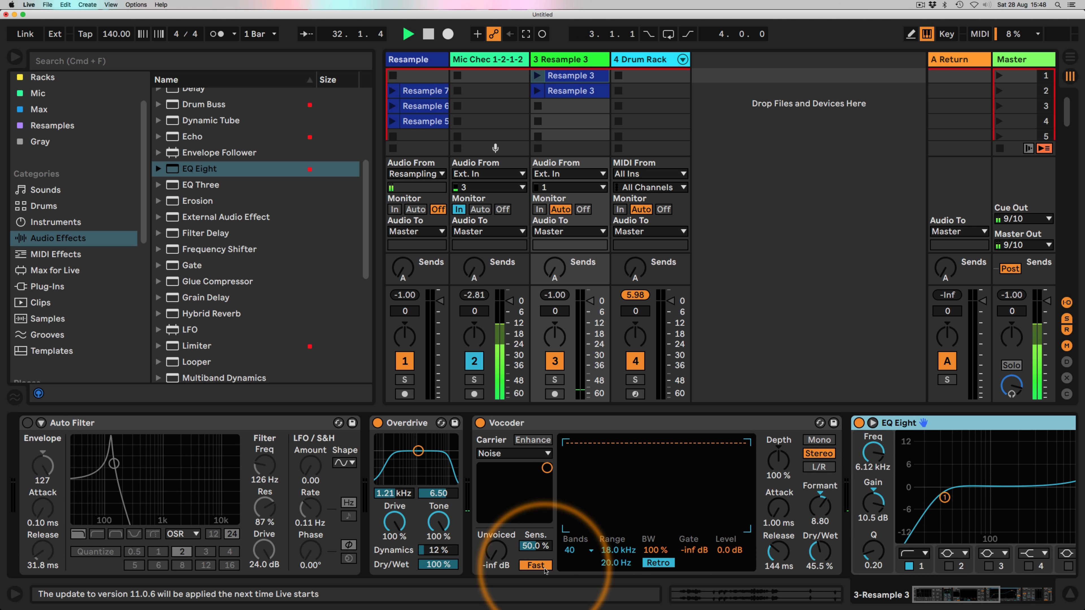
drag(777, 551, 776, 559)
drag(964, 595, 1017, 597)
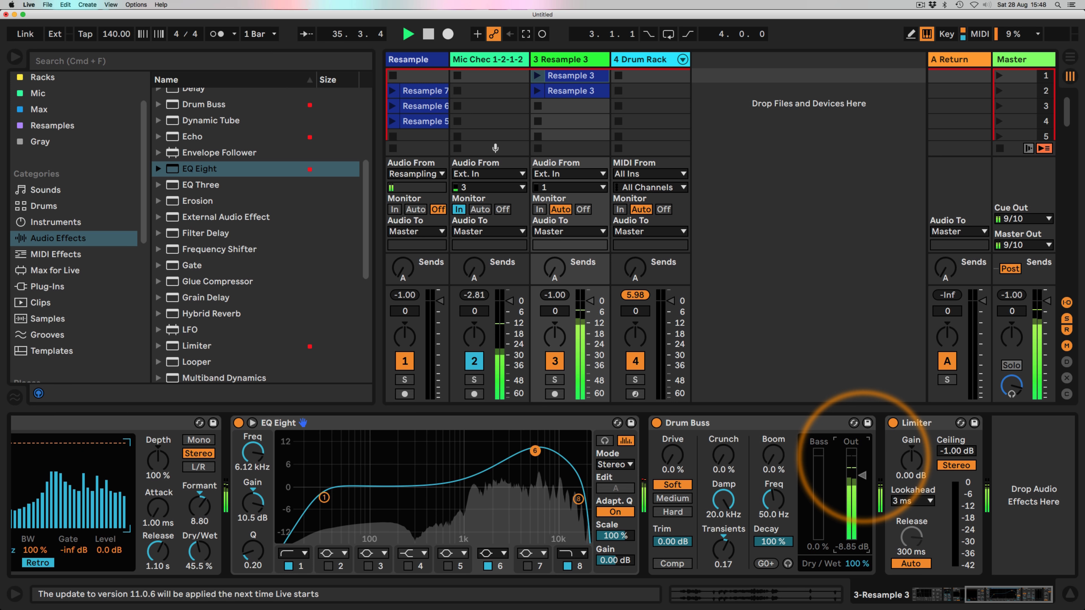
- Switch on the Auto Filter with its cutoff at about 5.95 kHz and lower the Vocoder Dry/Wet to 0.50 %
drag(987, 596, 903, 599)
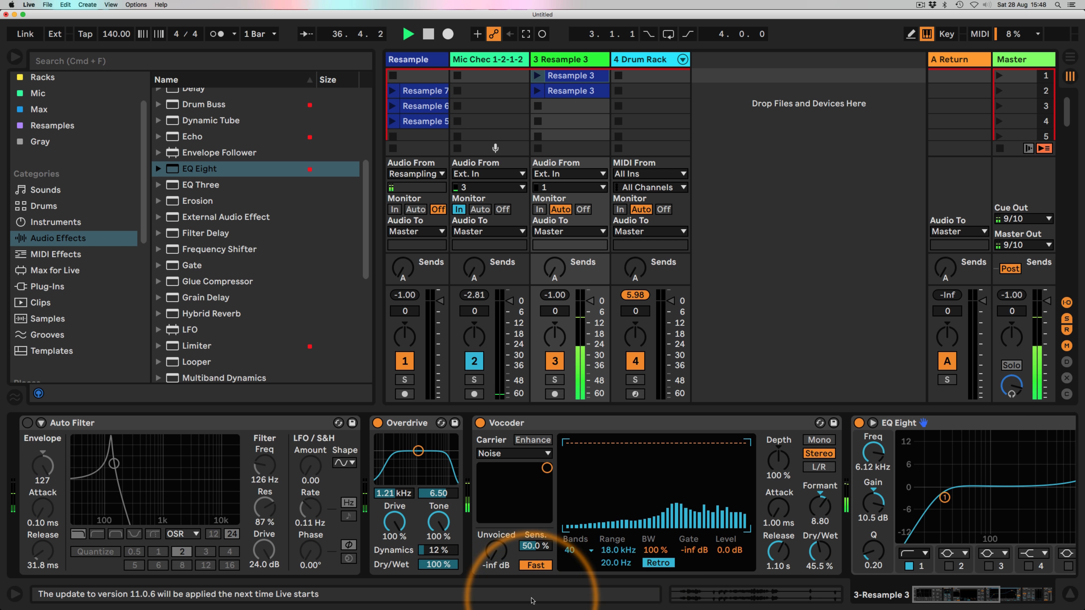
drag(818, 551, 819, 554)
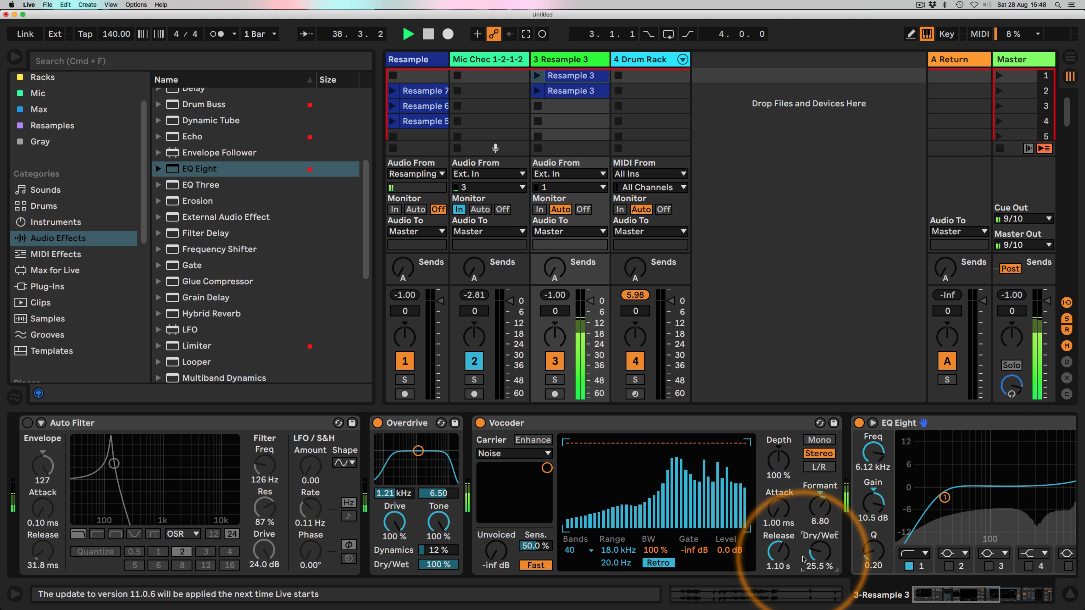
click(27, 423)
drag(114, 463, 209, 469)
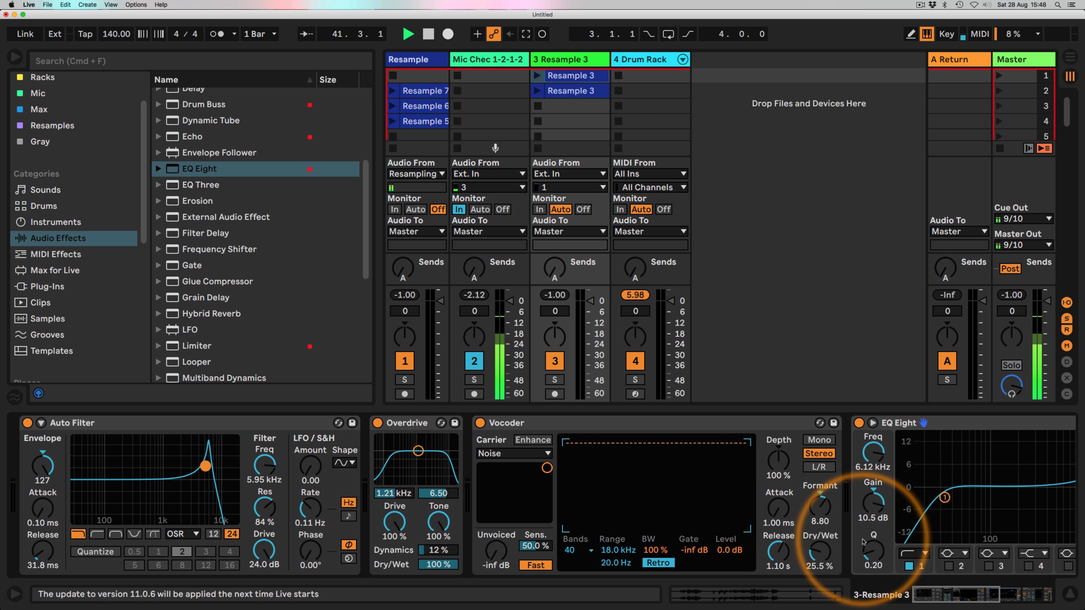
drag(818, 551, 818, 564)
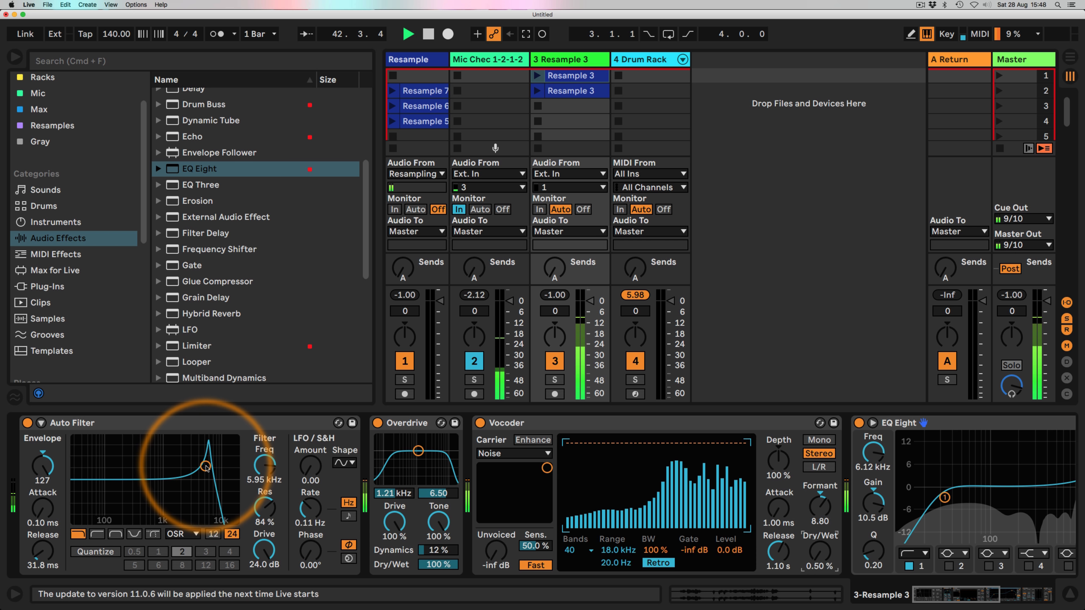
- Expand the EQ Eight display and retune the Auto Filter to 3.37 kHz, 97 % resonance and a 98.5 ms release
mouse_move(206, 468)
mouse_down()
mouse_move(190, 448)
mouse_move(203, 449)
mouse_up()
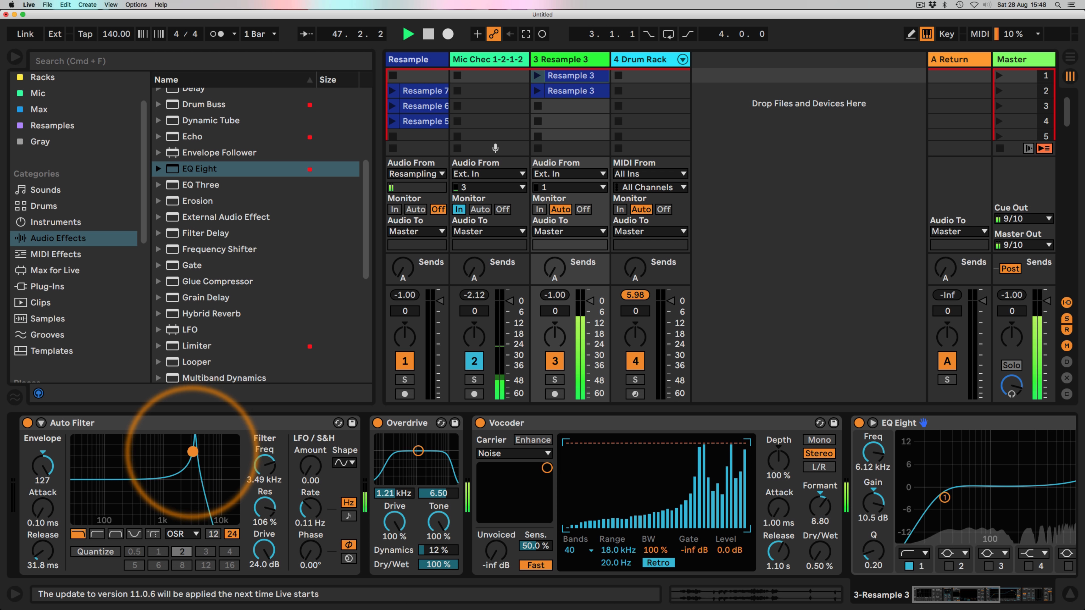
drag(190, 462, 114, 463)
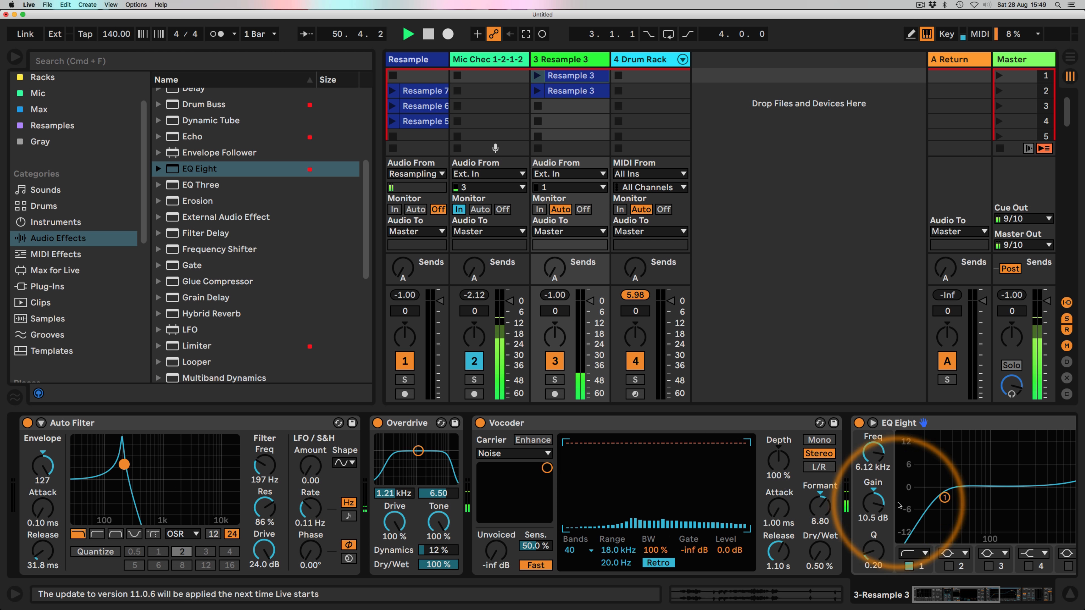
drag(944, 599, 944, 600)
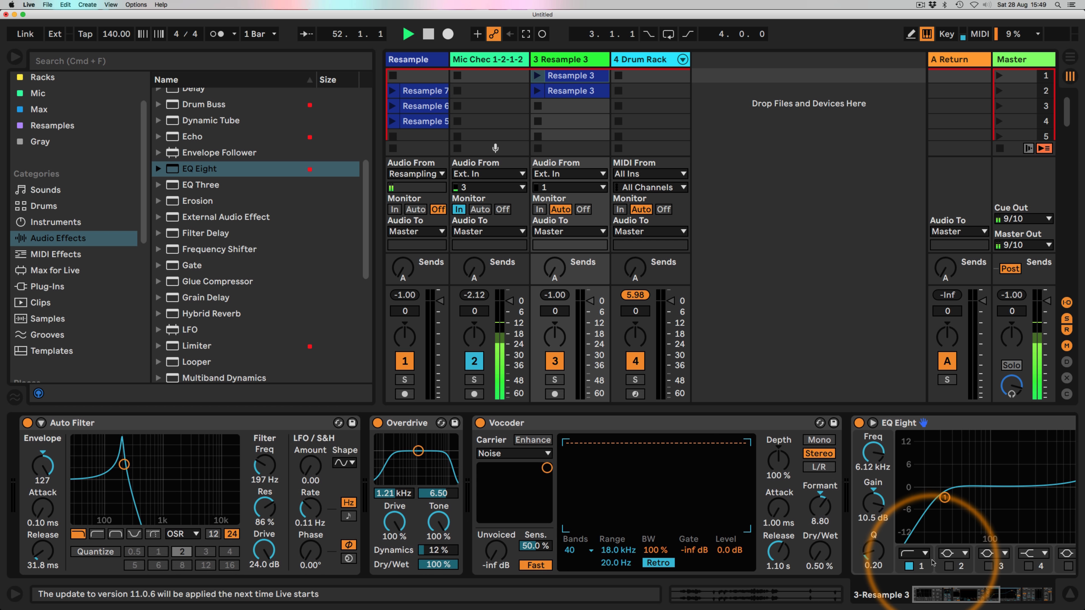
click(873, 423)
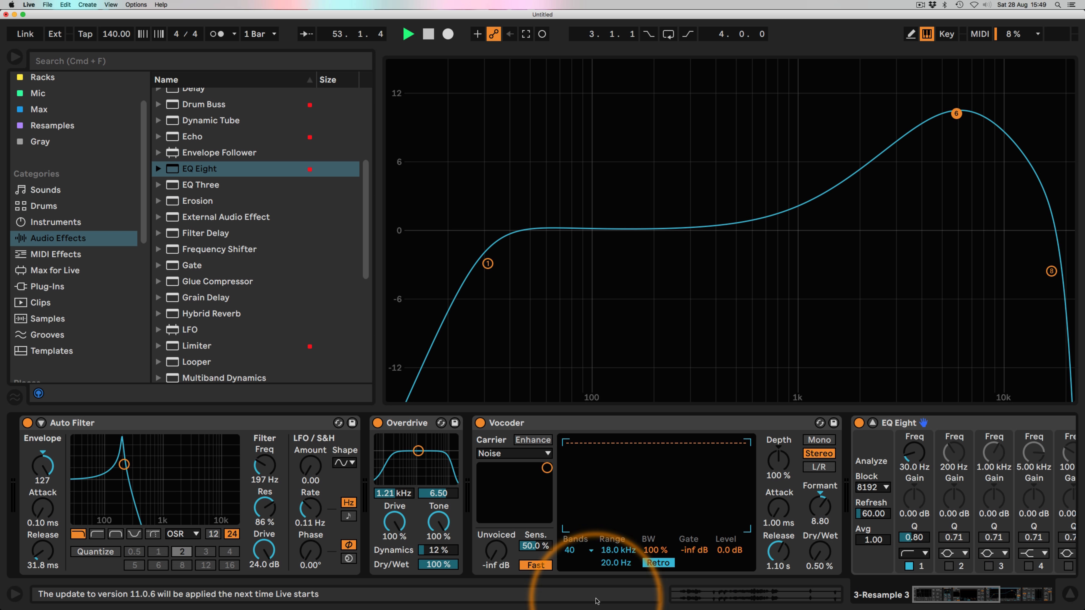
drag(132, 454, 195, 459)
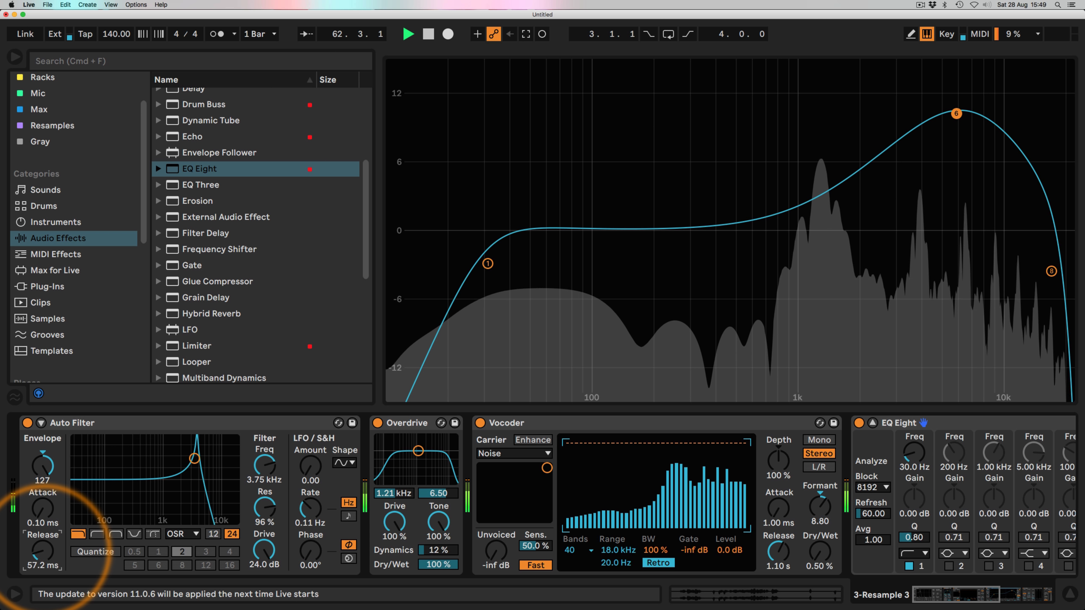
drag(195, 458, 192, 456)
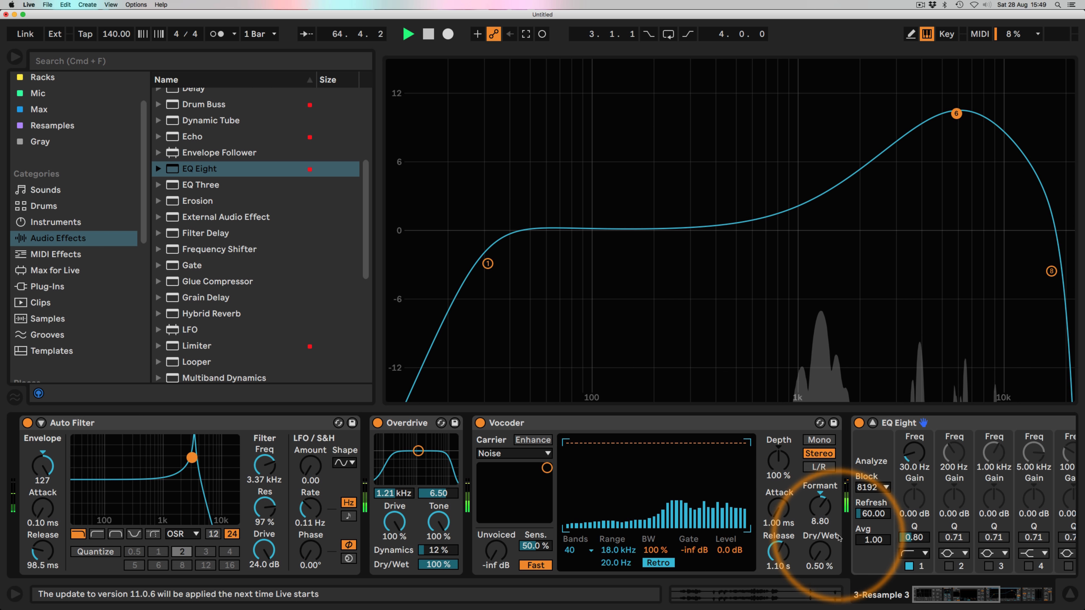
- Set the Vocoder to 9.50 % Dry/Wet with Formant -7.80, and set EQ Eight band 6 to 5.51 dB at 6.55 kHz
drag(818, 549, 819, 547)
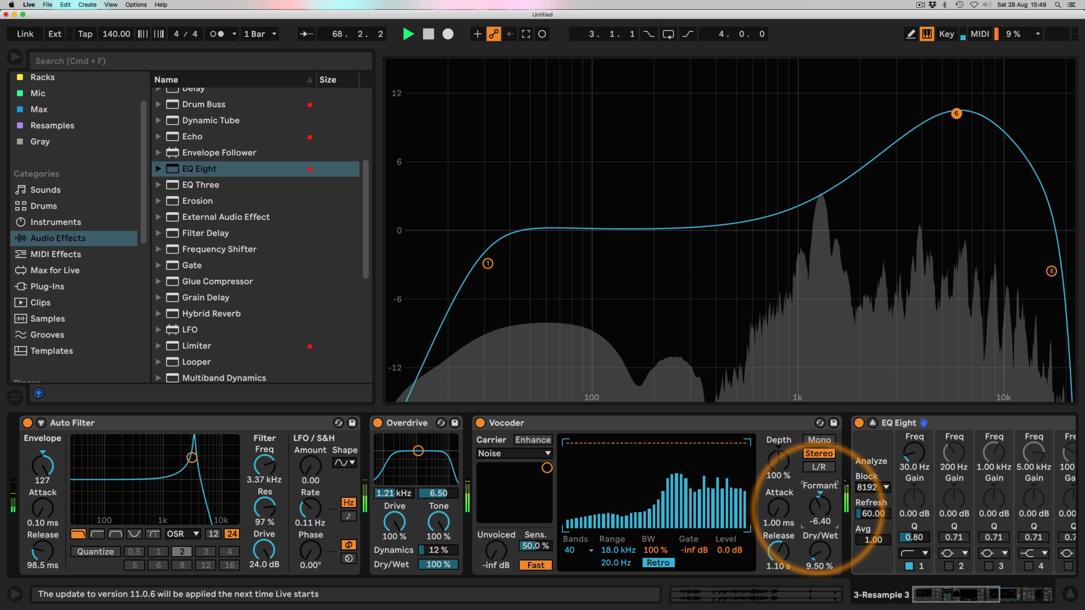
drag(818, 504, 818, 509)
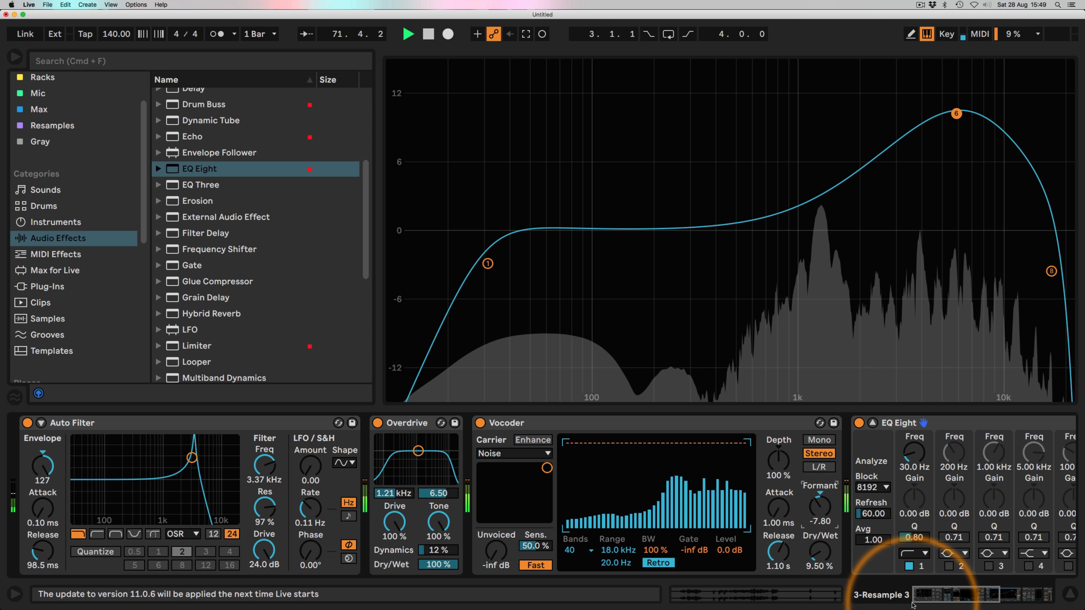
drag(933, 600, 971, 602)
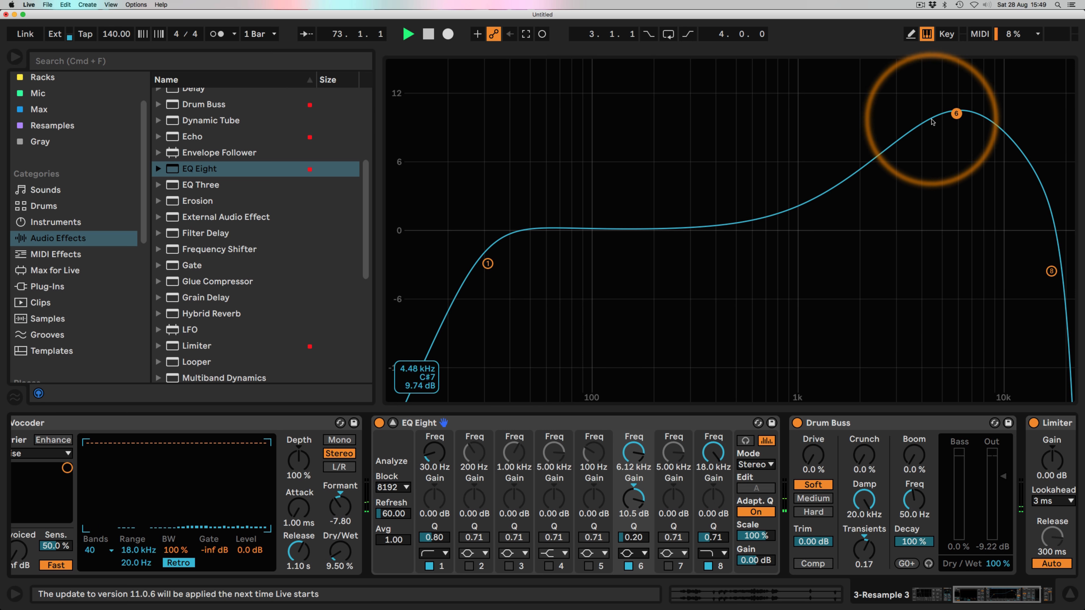
drag(956, 115, 961, 169)
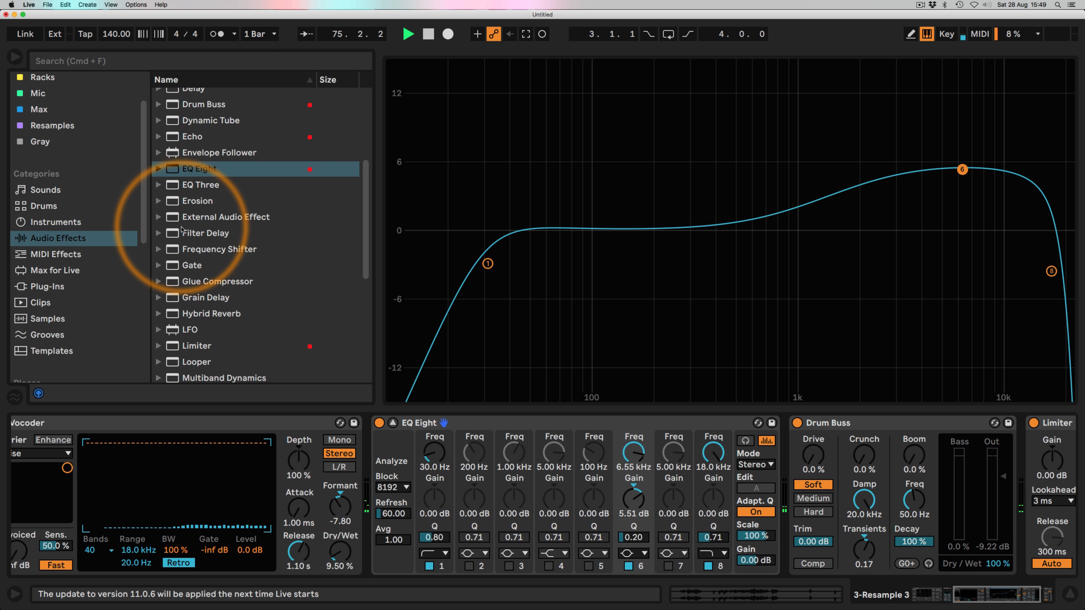
- Insert a Frequency Shifter between the Vocoder and EQ Eight at 2.03 kHz, and lower the Auto Filter cutoff to 326 Hz
drag(172, 252, 372, 442)
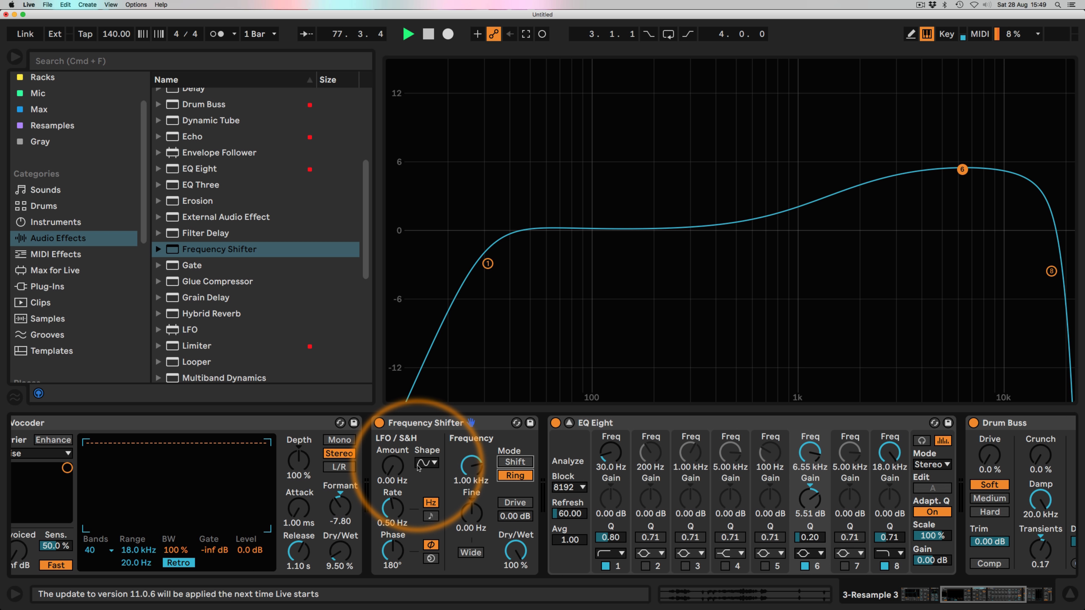
drag(471, 470, 472, 462)
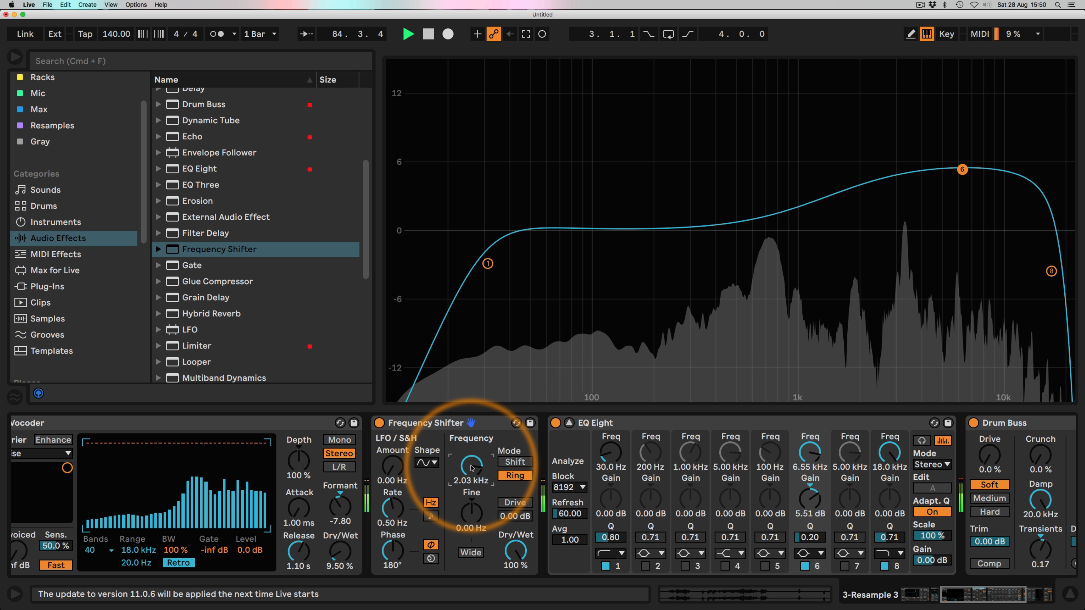
drag(980, 595, 908, 602)
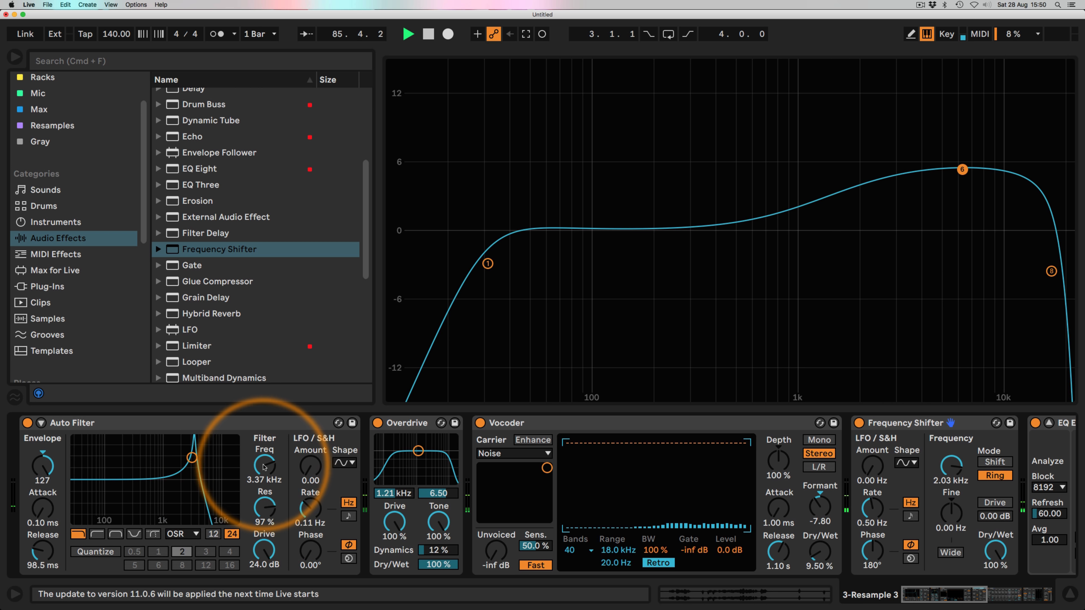
mouse_move(263, 463)
mouse_down()
mouse_move(263, 478)
mouse_move(264, 457)
mouse_up()
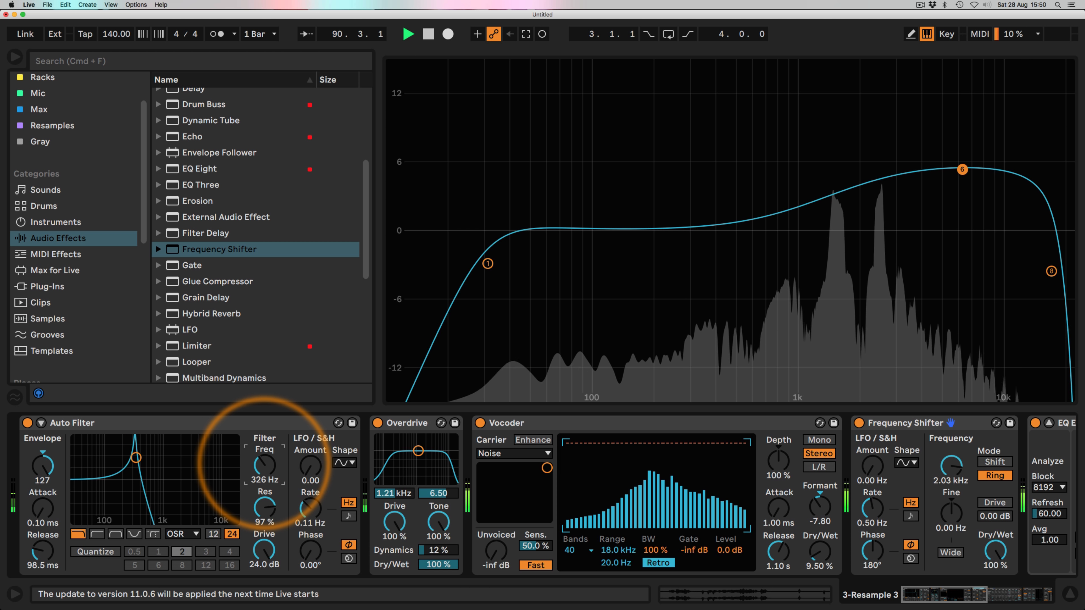
- Move the Frequency Shifter ahead of the Vocoder at 970 Hz, and set the Auto Filter to 647 Hz with a 28.7 ms release
mouse_move(42, 551)
mouse_down()
mouse_move(42, 564)
mouse_move(40, 544)
mouse_up()
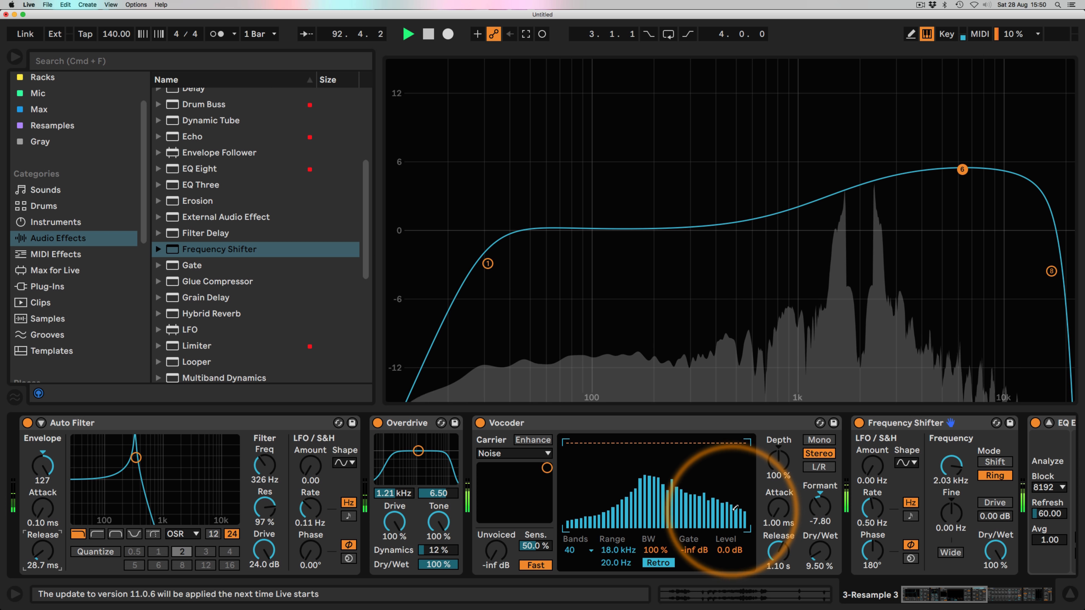
drag(890, 536, 444, 459)
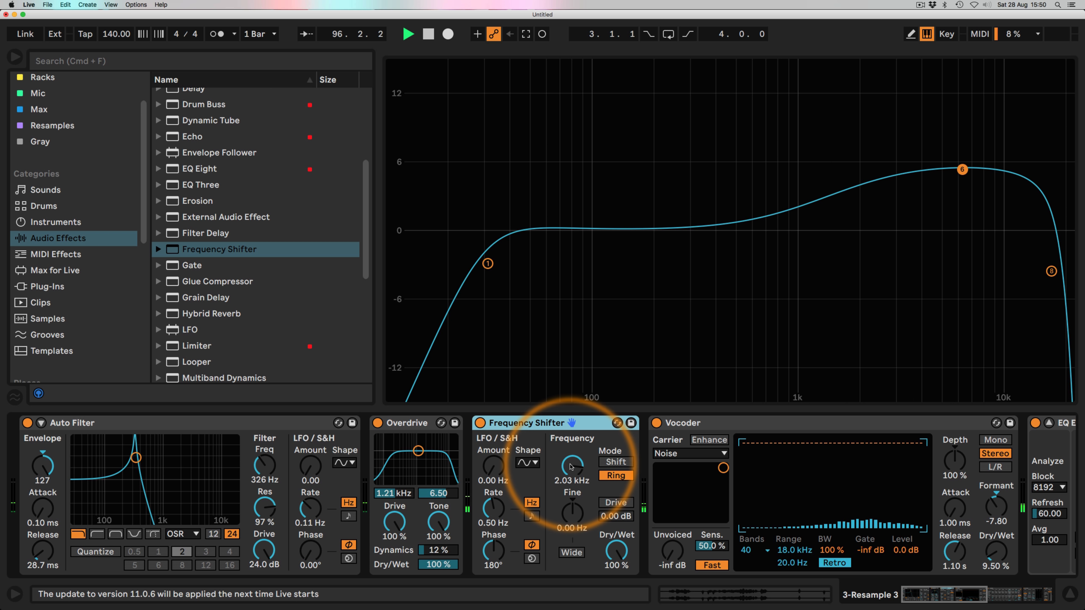
mouse_move(571, 467)
mouse_down()
mouse_move(571, 538)
mouse_move(571, 487)
mouse_up()
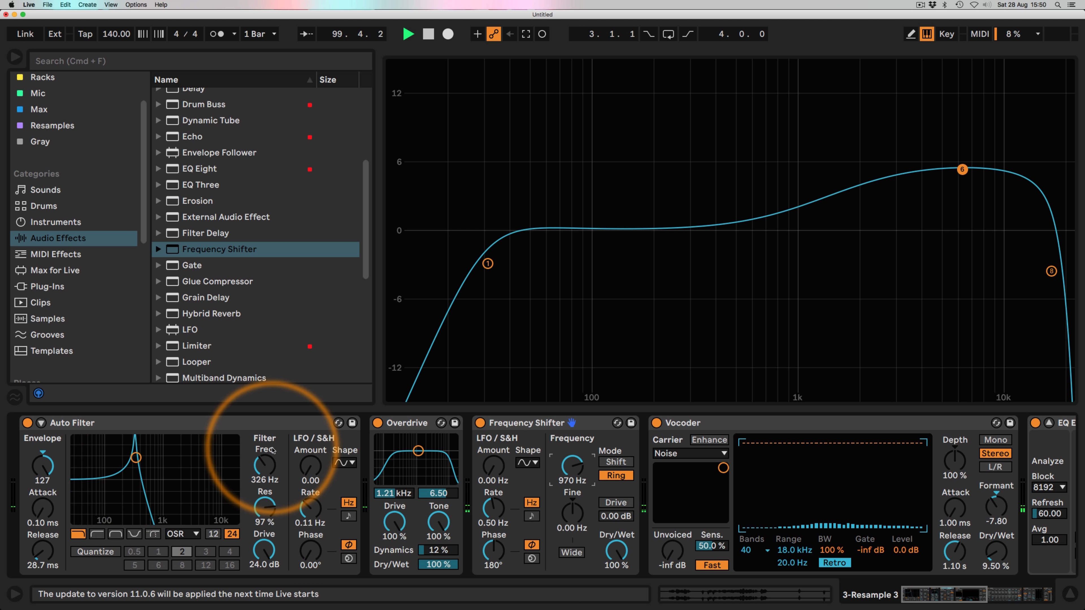
drag(272, 450, 272, 434)
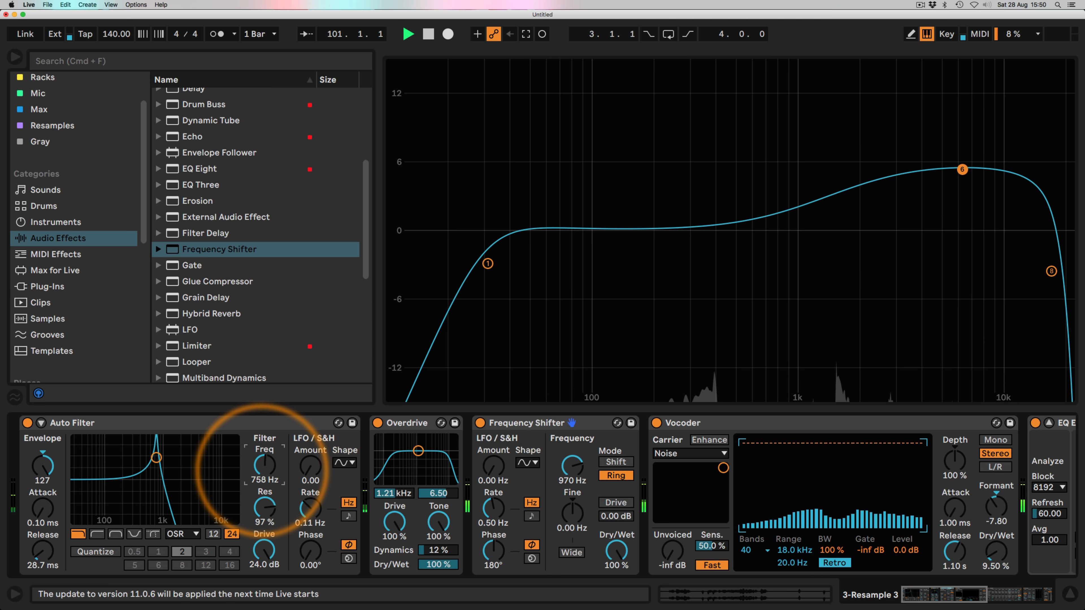
mouse_move(262, 470)
mouse_down()
mouse_move(262, 456)
mouse_move(262, 474)
mouse_up()
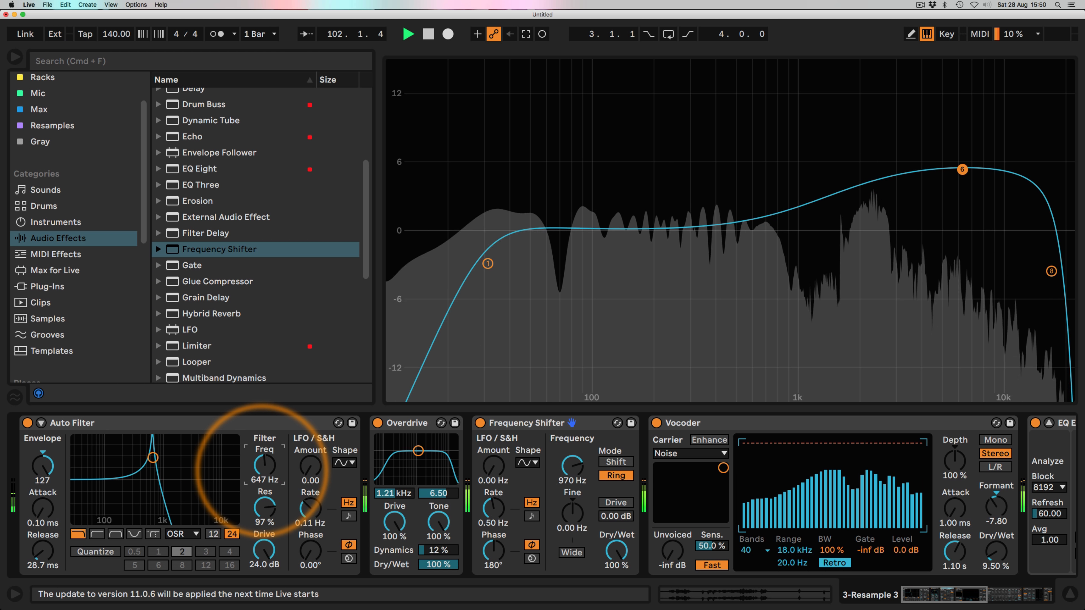
- Move the Frequency Shifter back after the Vocoder at 284 Hz, and lower the Auto Filter resonance to 88 %
click(538, 418)
drag(969, 466, 955, 483)
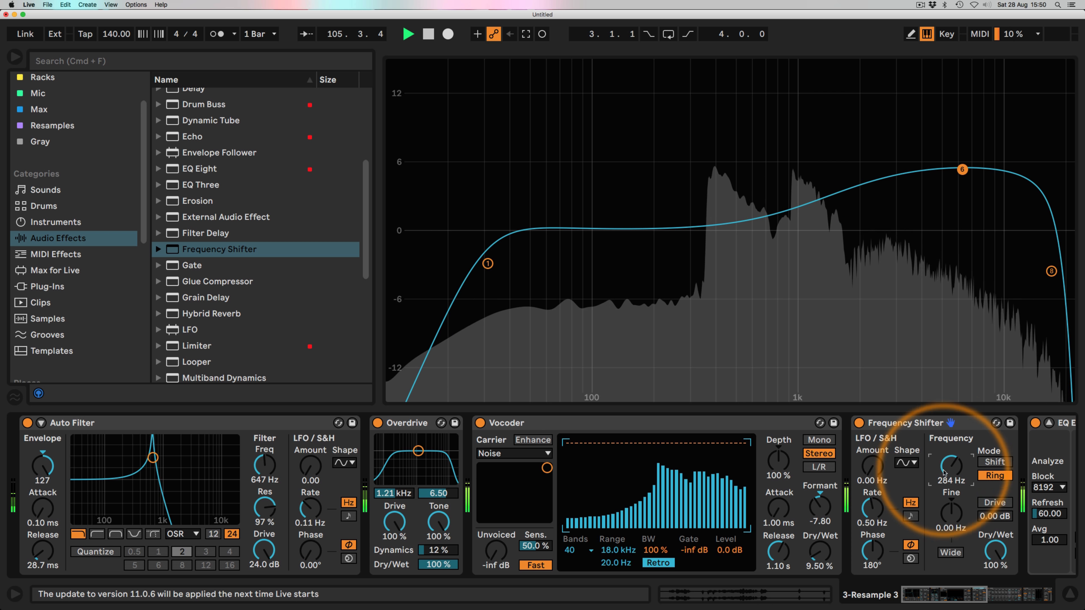
drag(271, 525, 272, 532)
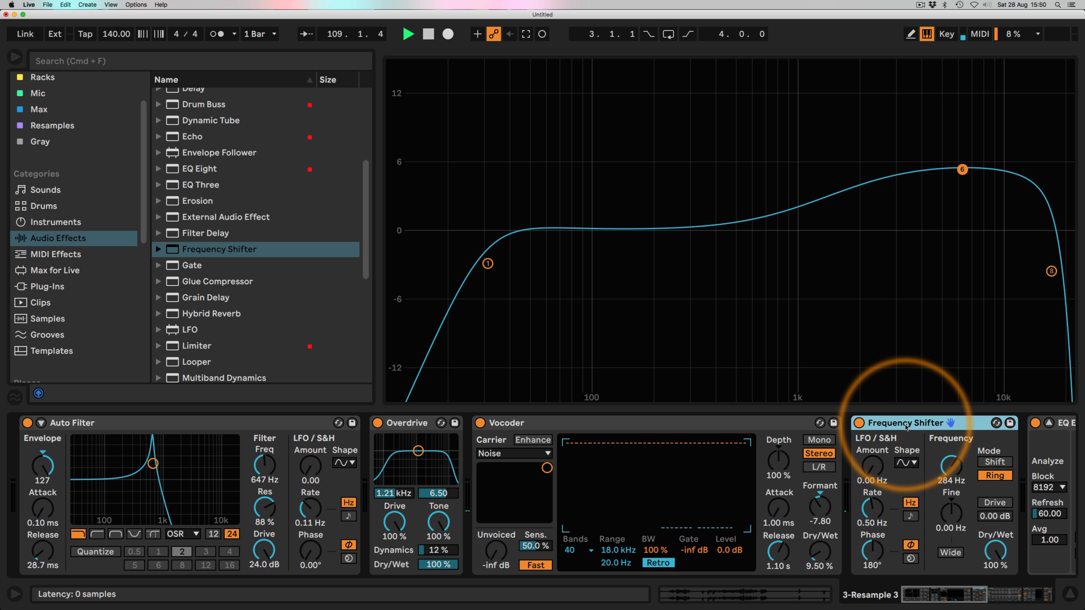
- Group the Frequency Shifter into an Audio Effect Rack and duplicate its chain twice, with the copies at 940 Hz and 1.79 kHz
key(super+g)
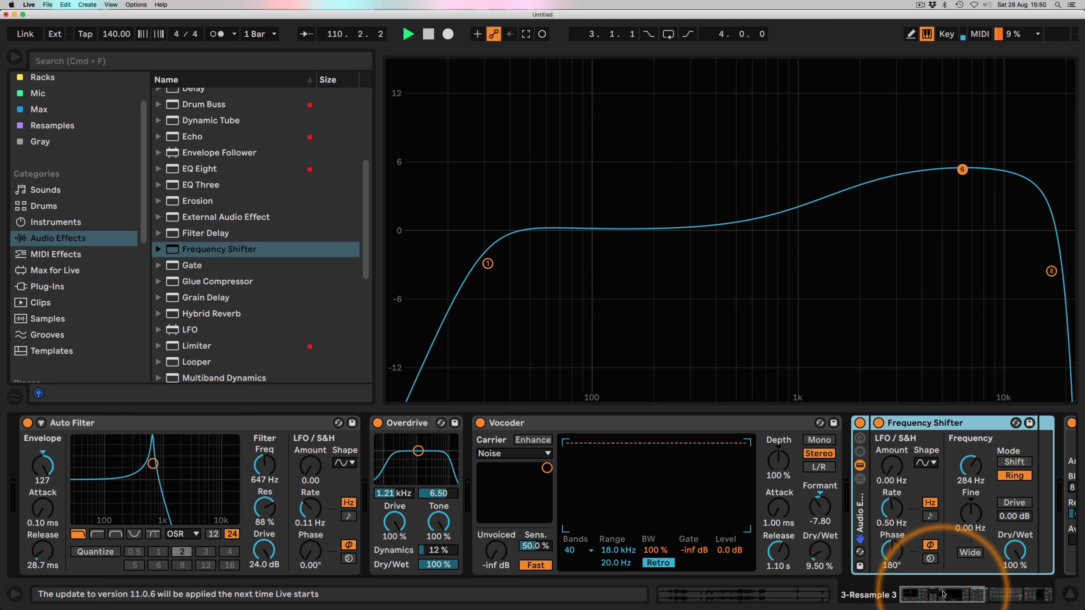
drag(942, 594, 975, 595)
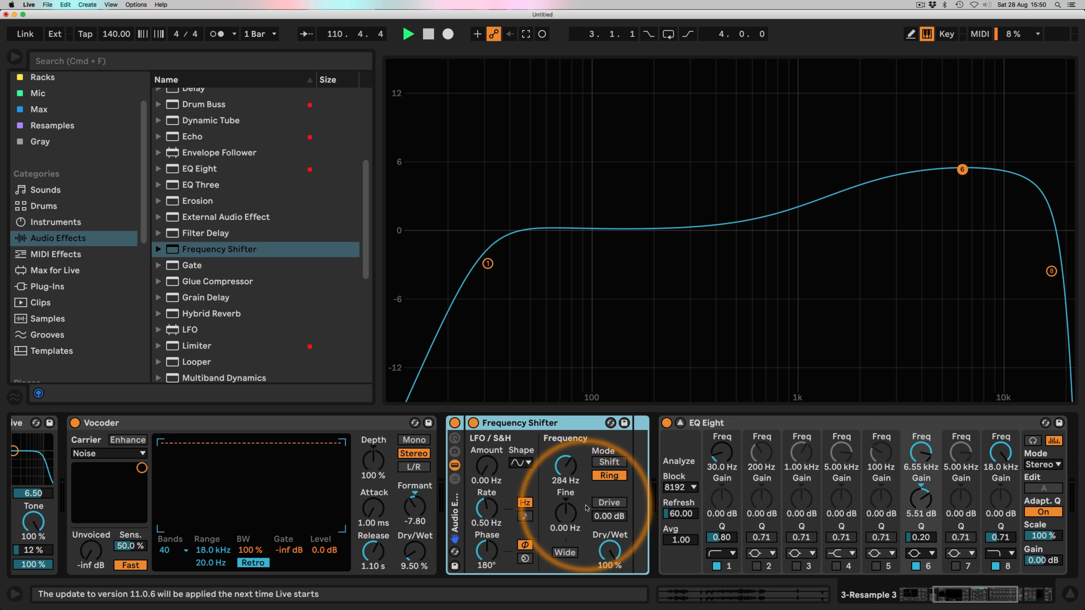
click(455, 479)
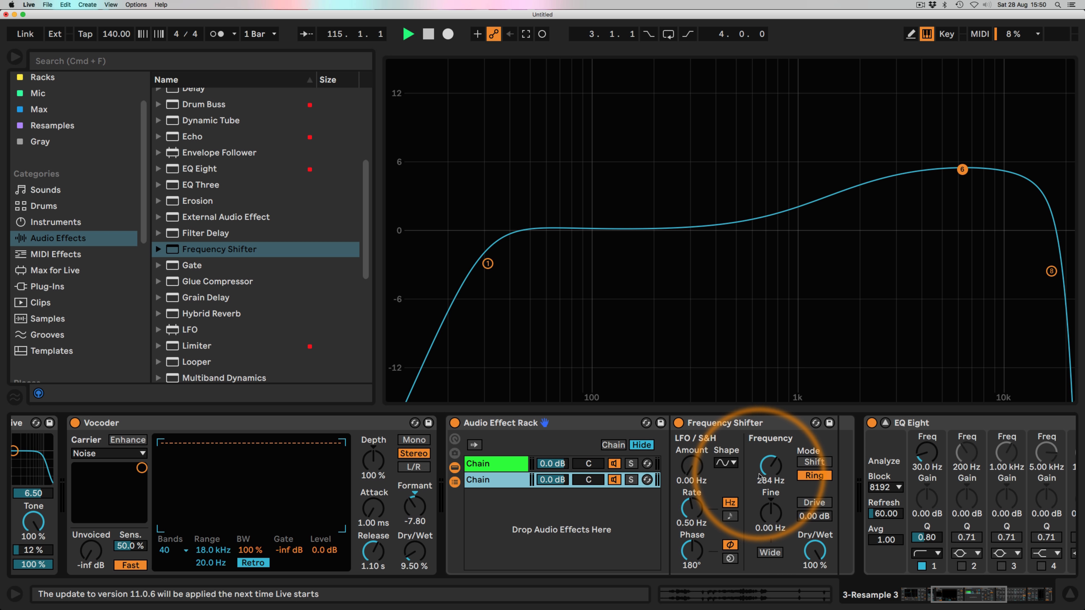
drag(763, 476, 770, 437)
click(495, 480)
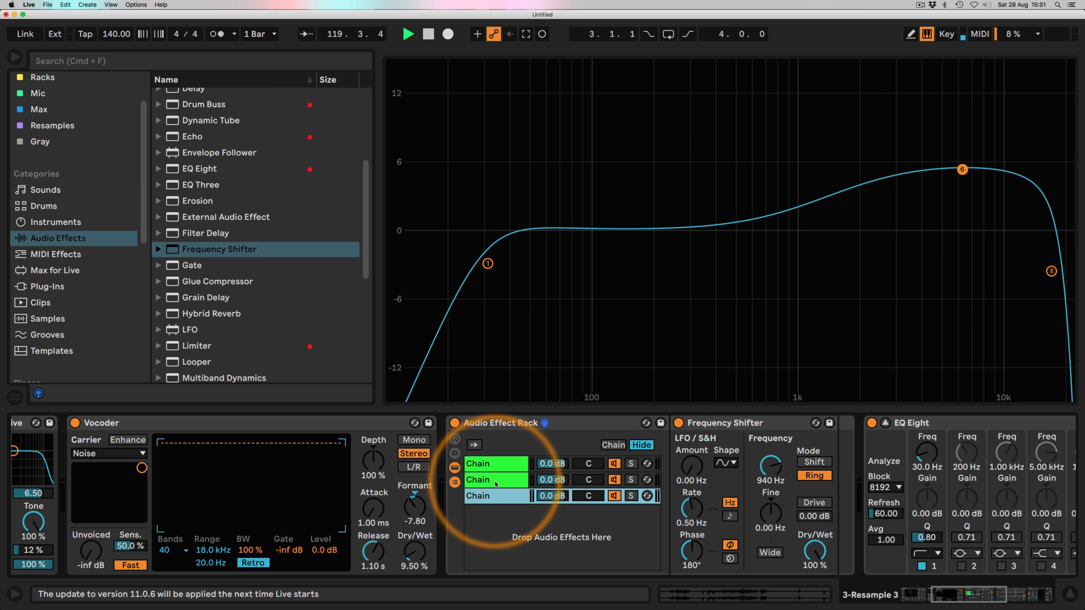
mouse_move(765, 466)
mouse_down()
mouse_move(765, 444)
mouse_move(769, 474)
mouse_up()
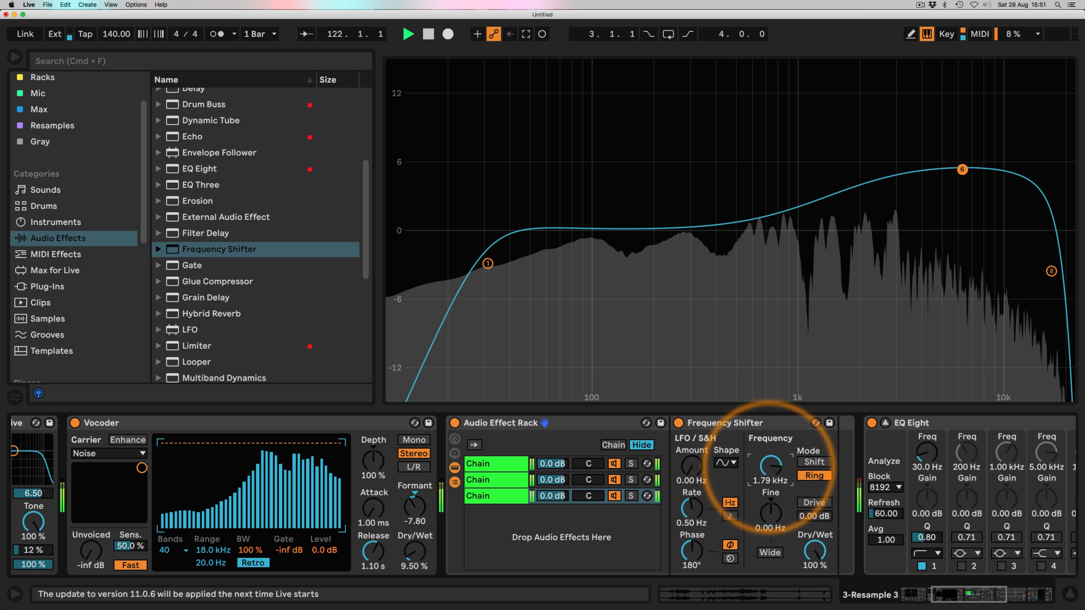
- Set the Vocoder Dry/Wet to 15.5 % and insert a Phaser-Flanger before the rack in Flanger mode with 6.02 ms, 0 % Amount and 84 % Feedback
drag(938, 598, 791, 595)
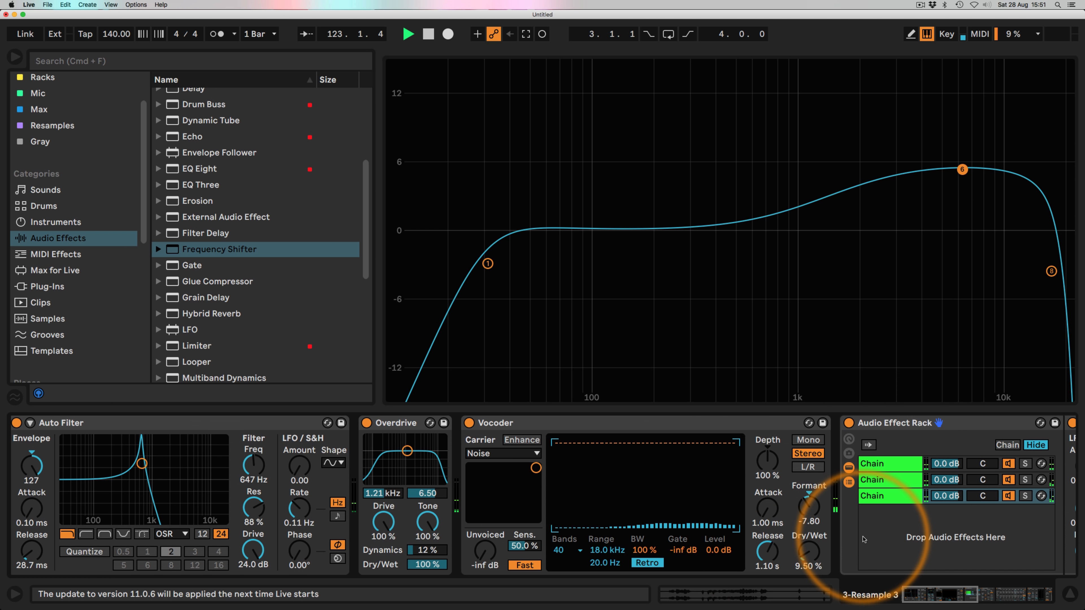
drag(808, 557, 808, 551)
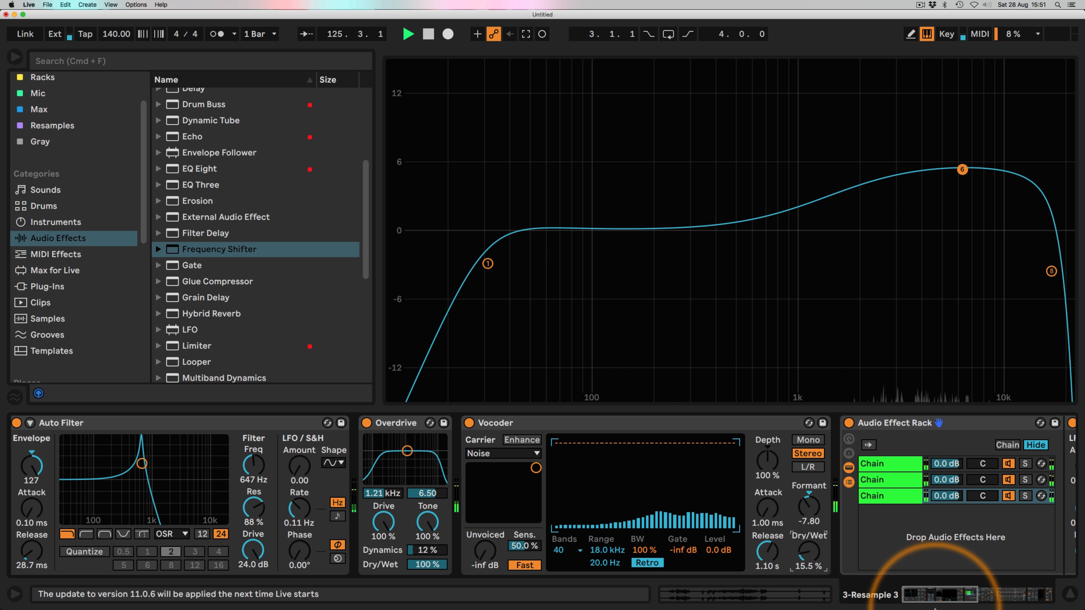
drag(933, 598, 975, 597)
scroll(264, 350, down, 6)
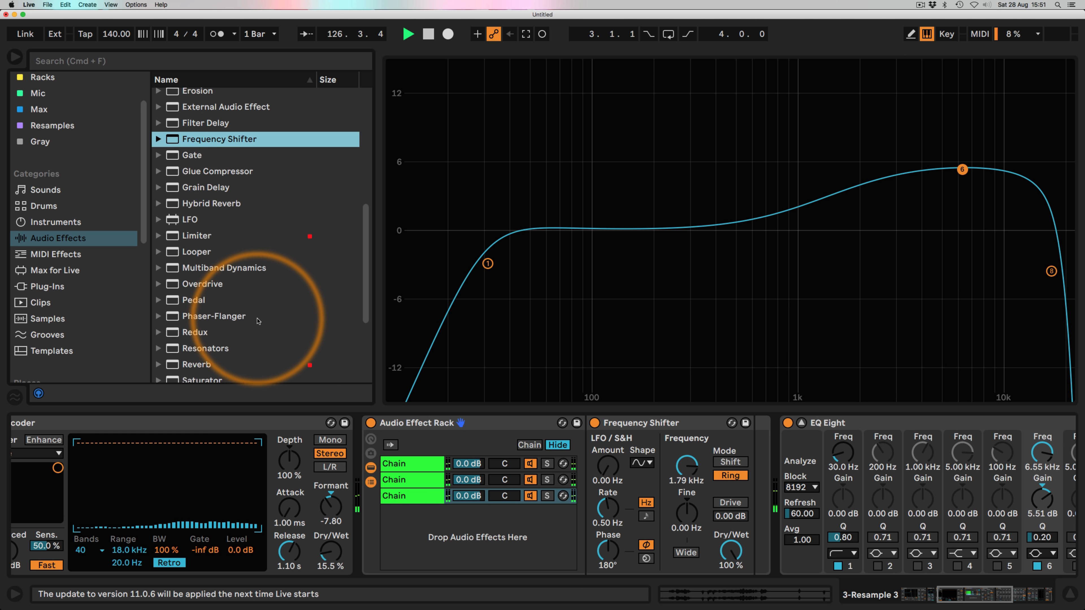
drag(180, 220, 362, 446)
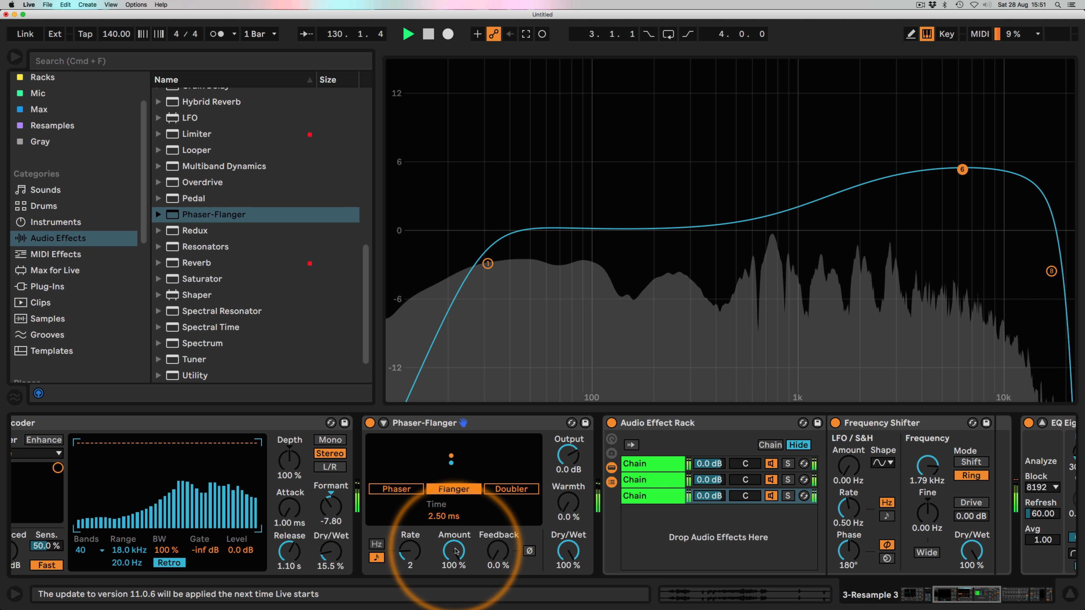
drag(456, 552, 496, 562)
mouse_move(442, 515)
mouse_down()
mouse_move(442, 500)
mouse_move(442, 517)
mouse_up()
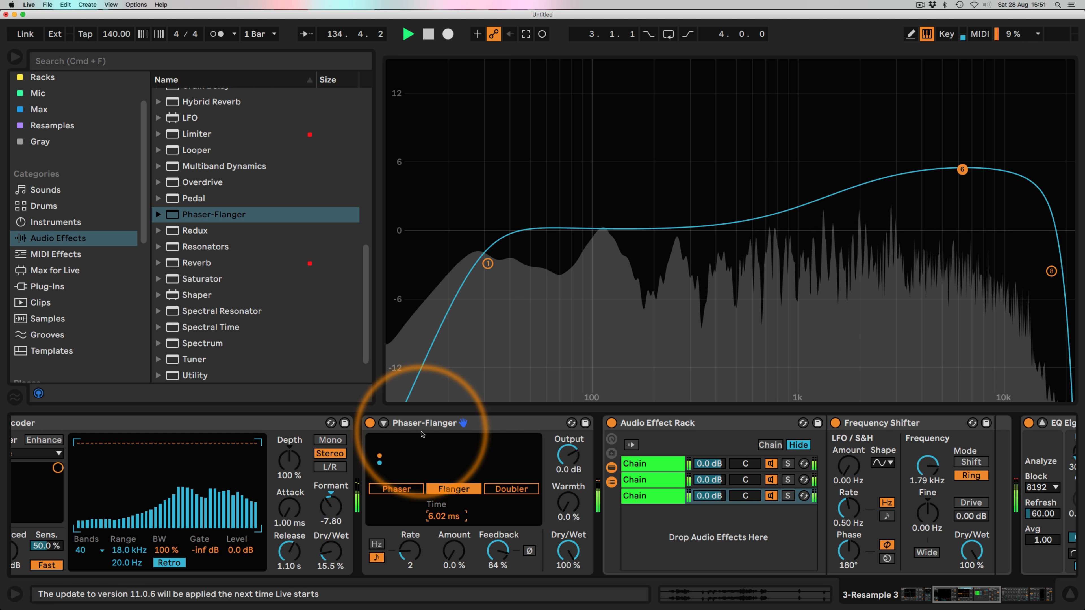
- Group the Phaser-Flanger into its own Audio Effect Rack and duplicate its chain
click(420, 424)
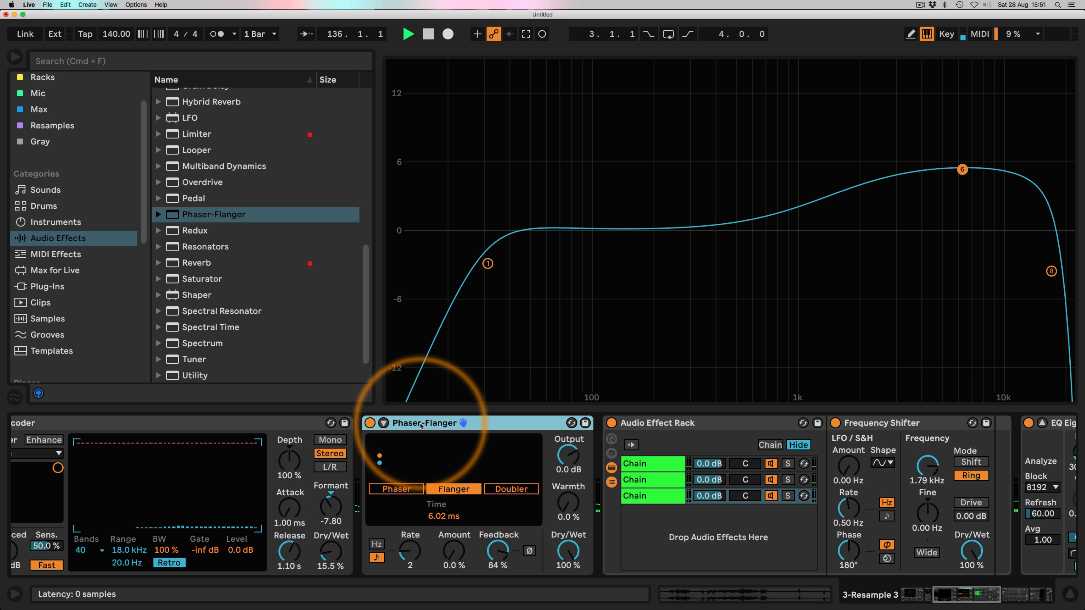
key(super+g)
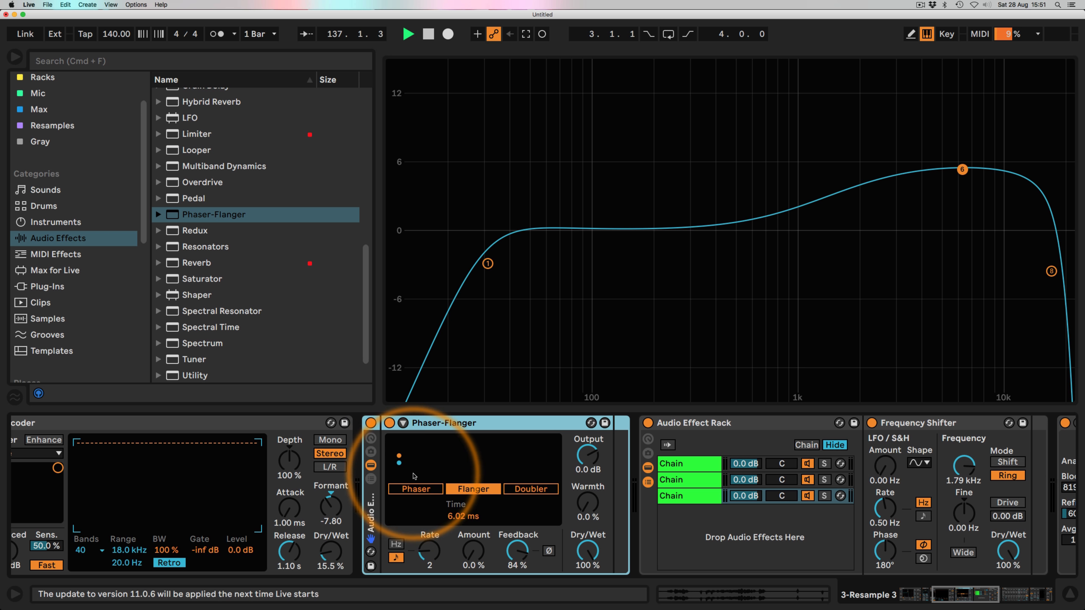
click(371, 479)
click(408, 465)
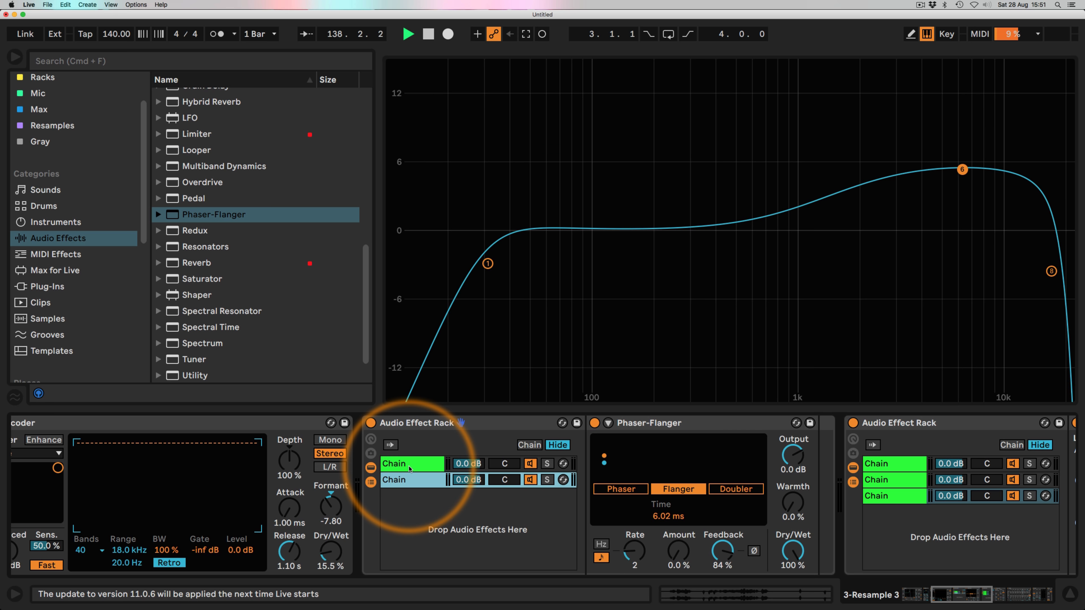
- Set the second flanger chain to 3.66 ms and 94 % Feedback, the first to 93 %, and the Vocoder to 0 % Dry/Wet with 10 ms release
drag(669, 516, 670, 518)
drag(721, 552, 721, 551)
drag(290, 551, 289, 569)
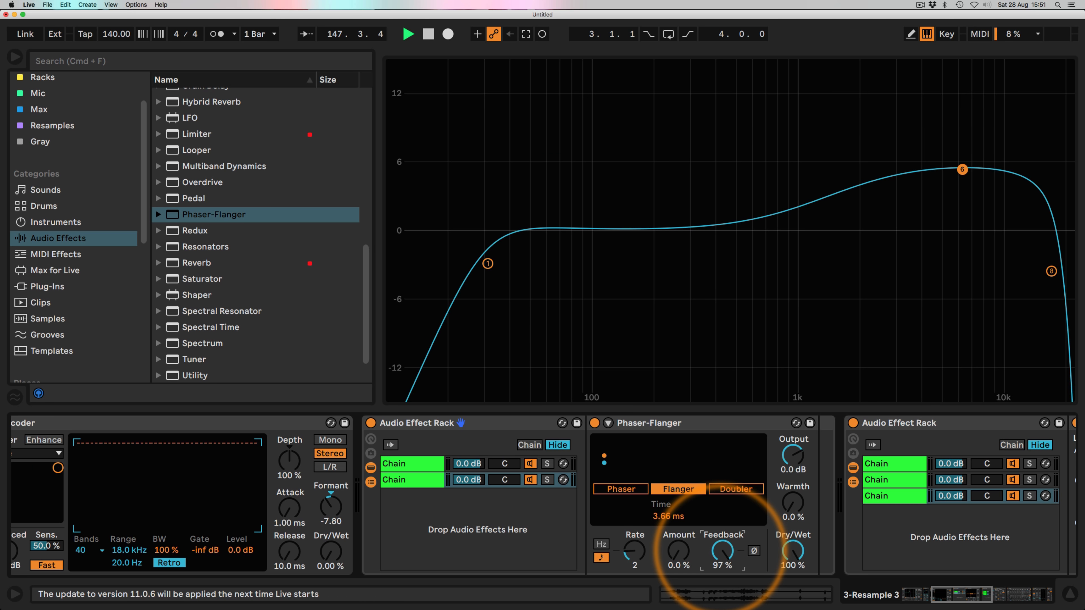
drag(720, 550, 725, 544)
click(431, 463)
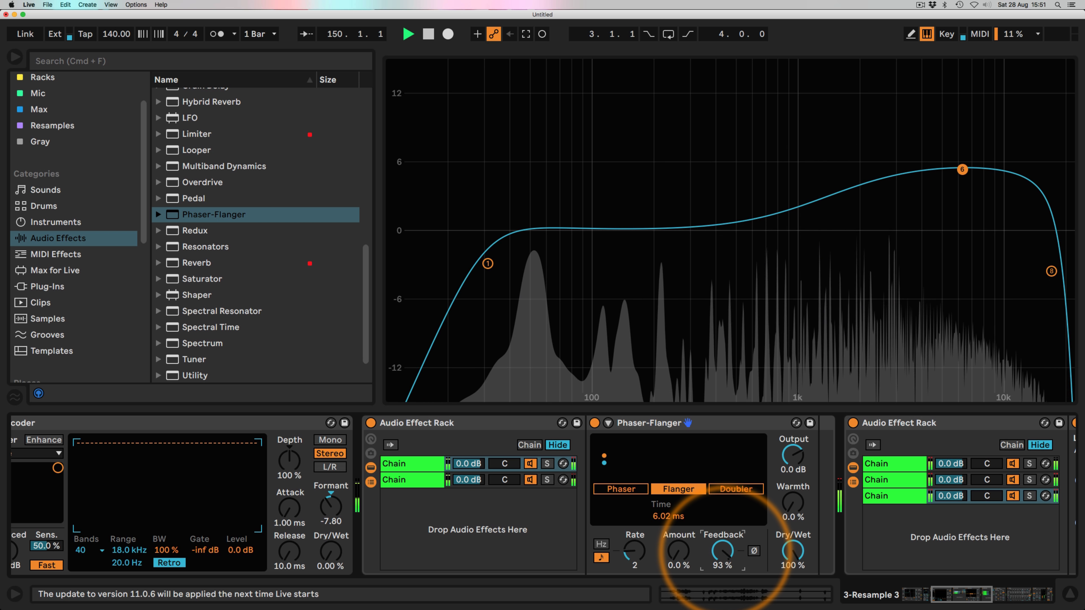
- Add two more duplicated flanger chains to the rack, with delay times of 4.32 ms and 1.74 ms
click(409, 481)
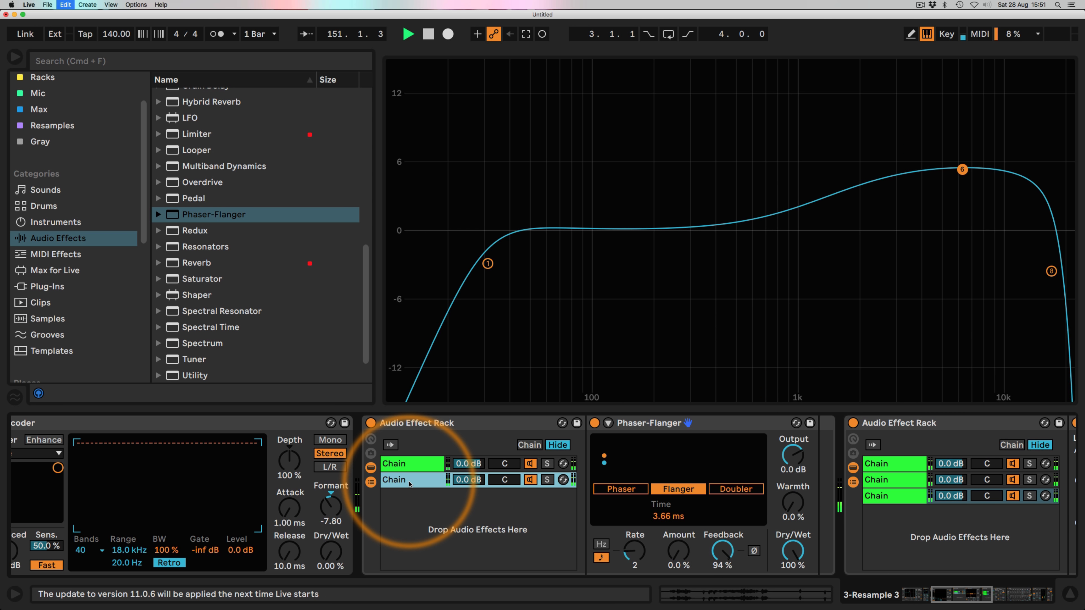
drag(668, 518, 668, 512)
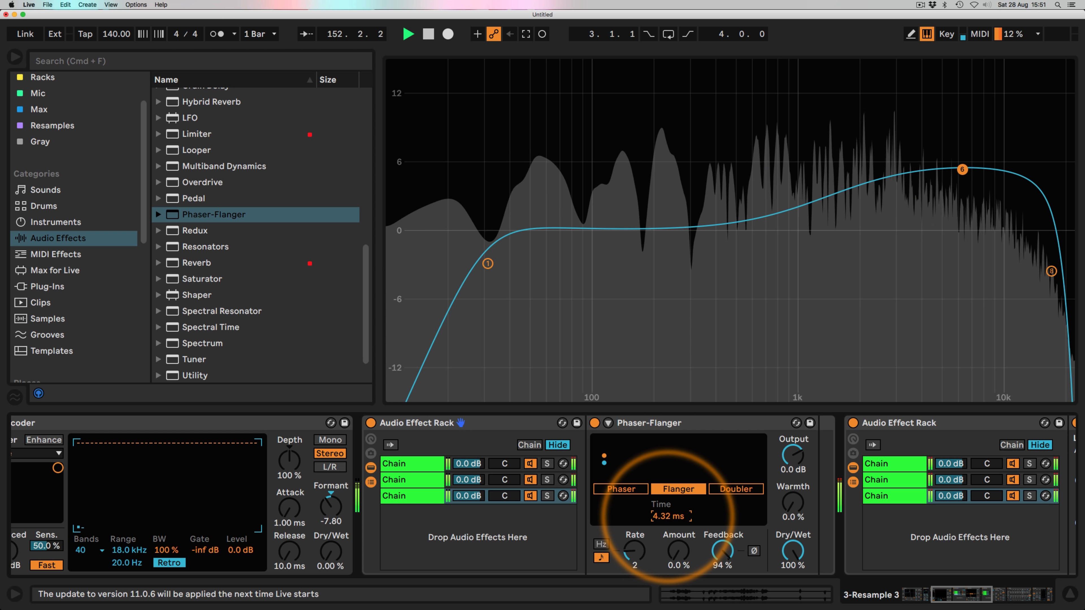
click(429, 499)
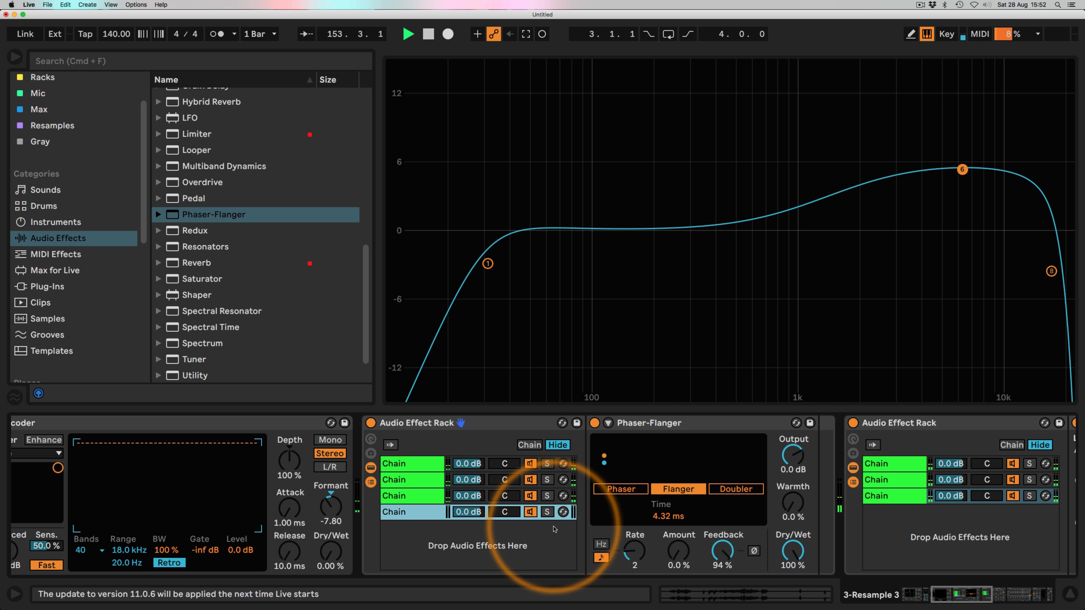
drag(667, 516, 667, 528)
- Retune the Frequency Shifter rack with its first chain at 612 Hz, and move EQ Eight's low cut band 1 to 1.72 kHz with Q 0.52
drag(951, 596, 982, 597)
drag(627, 479, 631, 458)
click(340, 481)
click(371, 464)
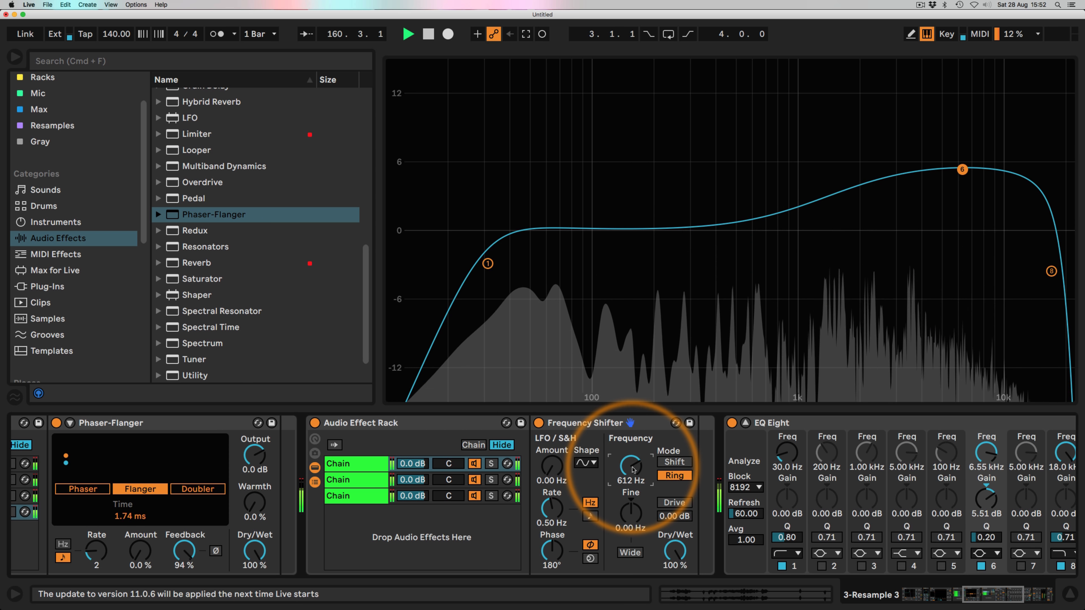
drag(487, 263, 844, 291)
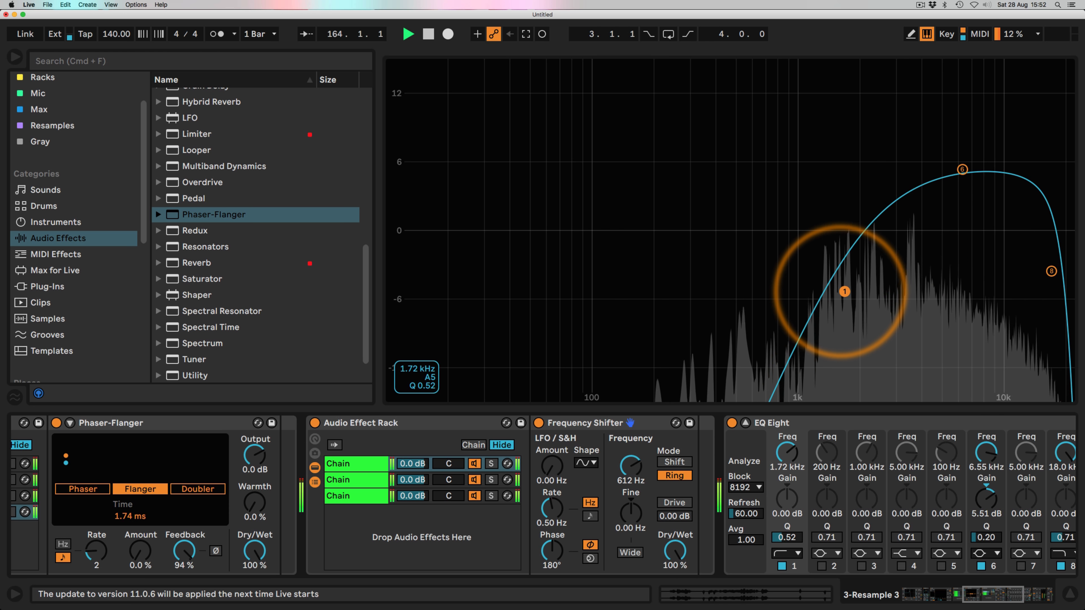
- Lower the Overdrive Drive to 22 % and set the Vocoder to 100 % Dry/Wet, Formant -10.4 and 135 ms release
drag(990, 601, 937, 600)
click(281, 542)
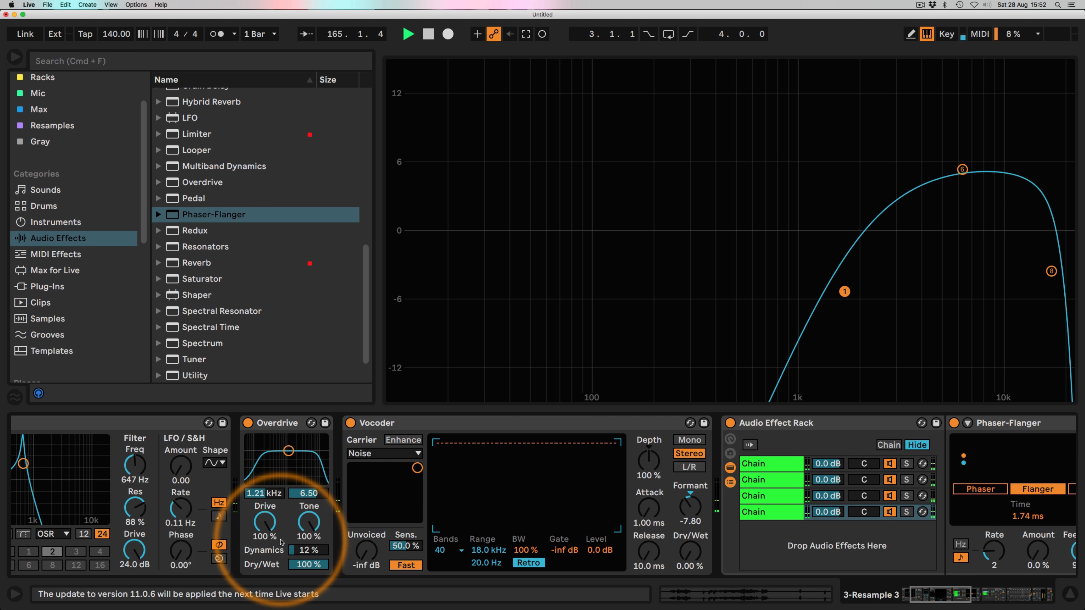
drag(262, 523, 262, 551)
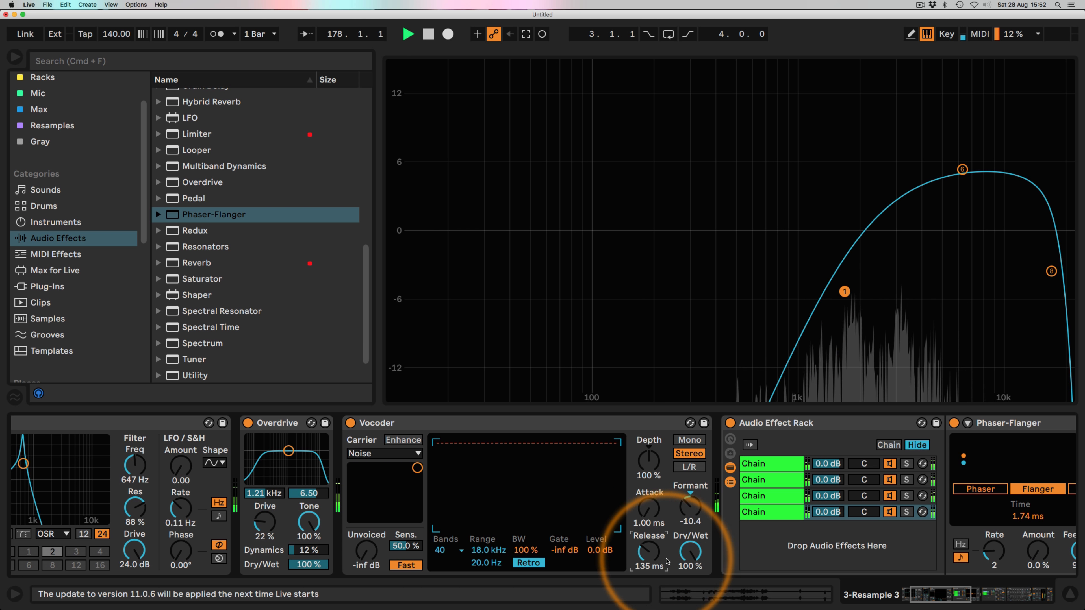
- Set the Drum Buss Transients to 1.00
click(995, 594)
click(792, 565)
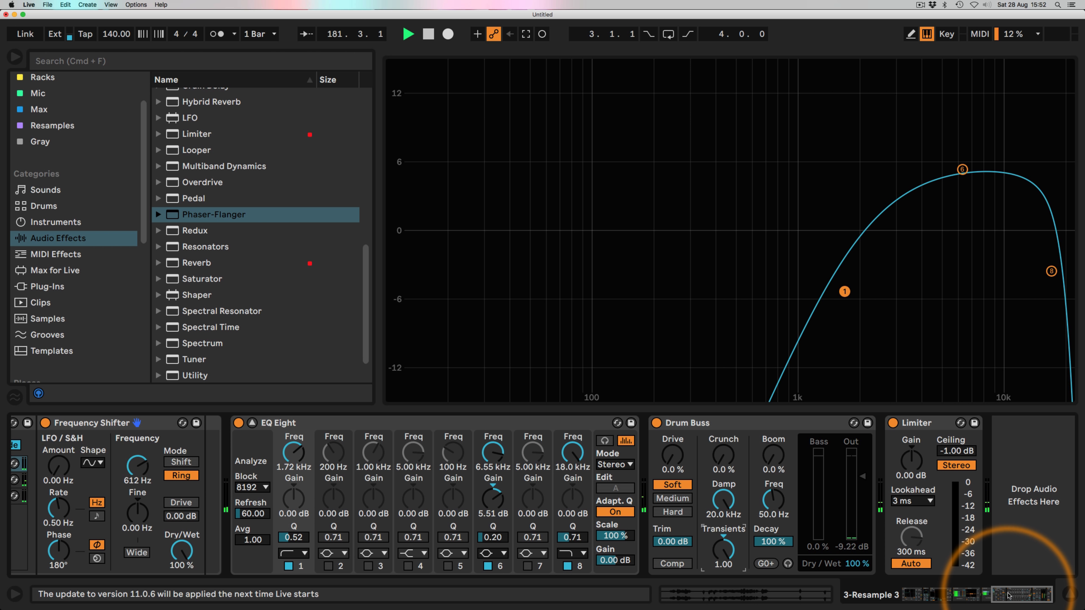
drag(1007, 595, 985, 597)
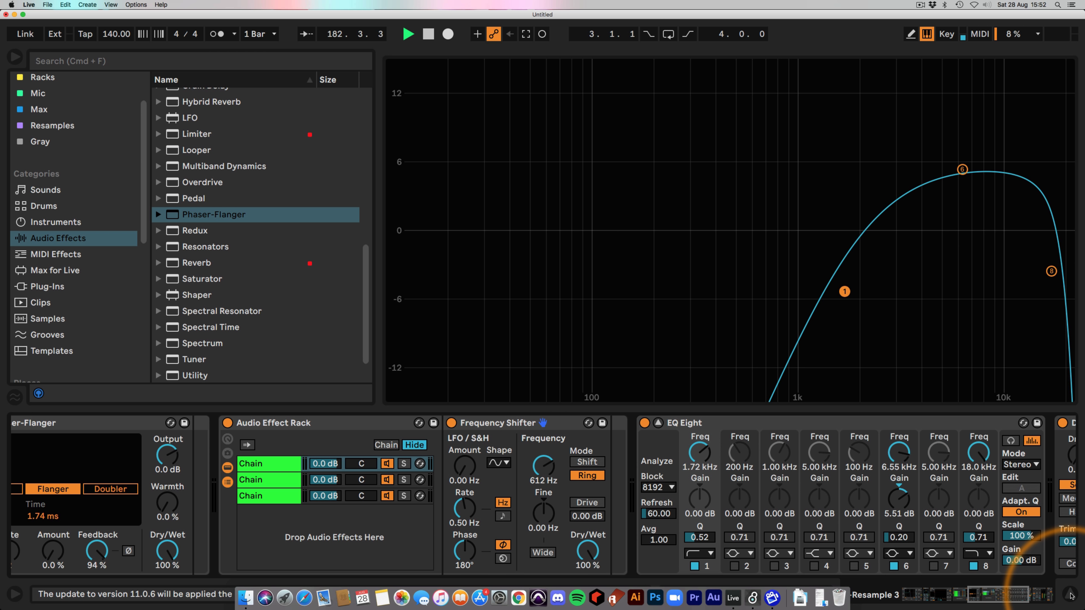
- Return to the Session View and move the three recorded clips on the Resample track down to slots 5 to 7
key(Tab)
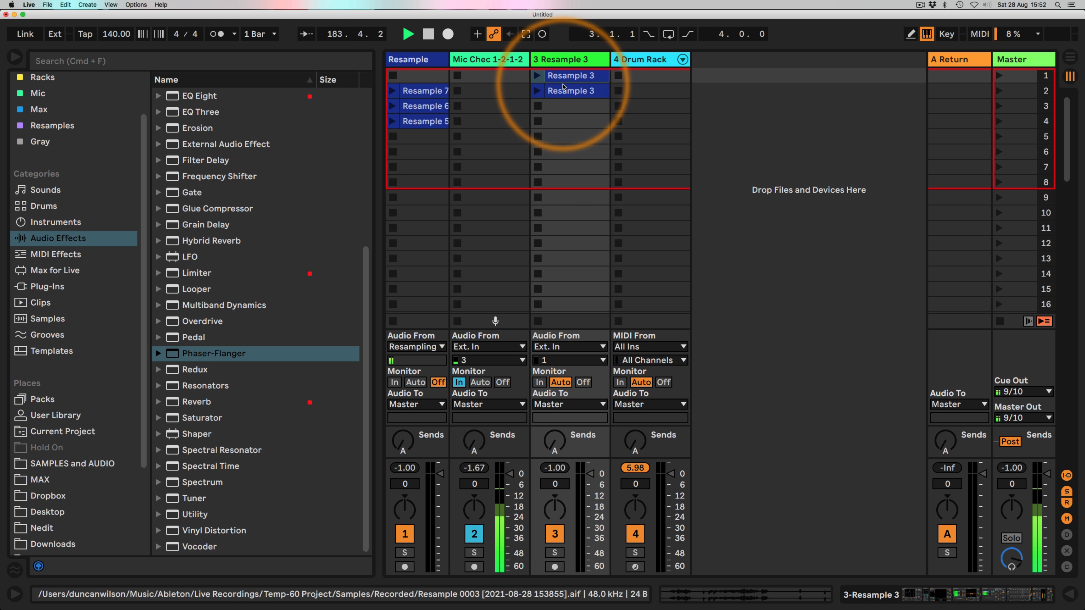
shift+click(417, 123)
drag(425, 136, 425, 136)
- Arm the Resample track and record scene 2's processed Resample 3 clip into its second slot, stopping after the hit
click(425, 92)
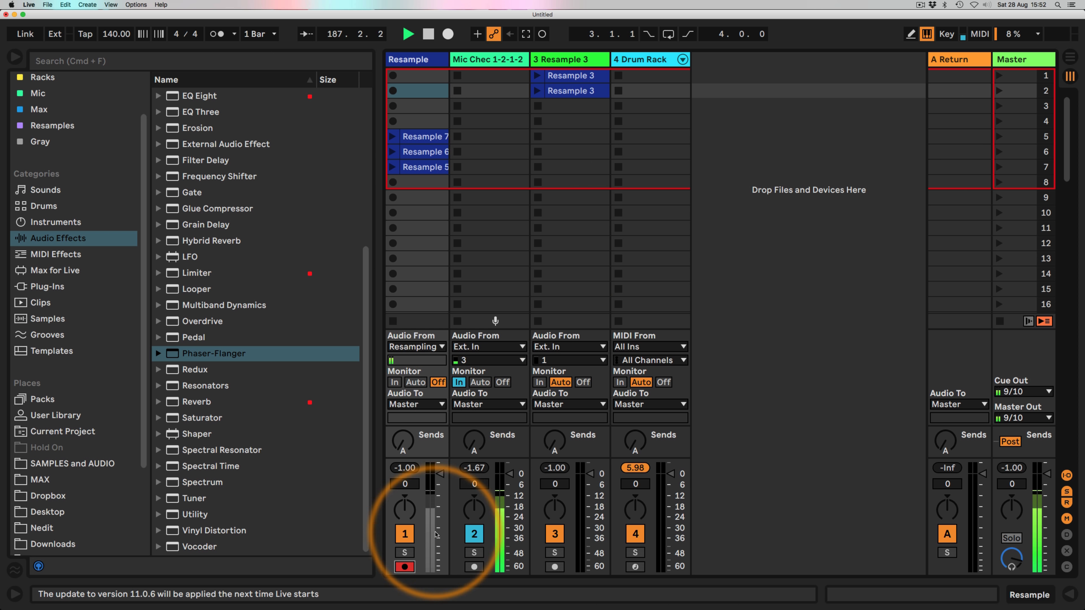
click(997, 91)
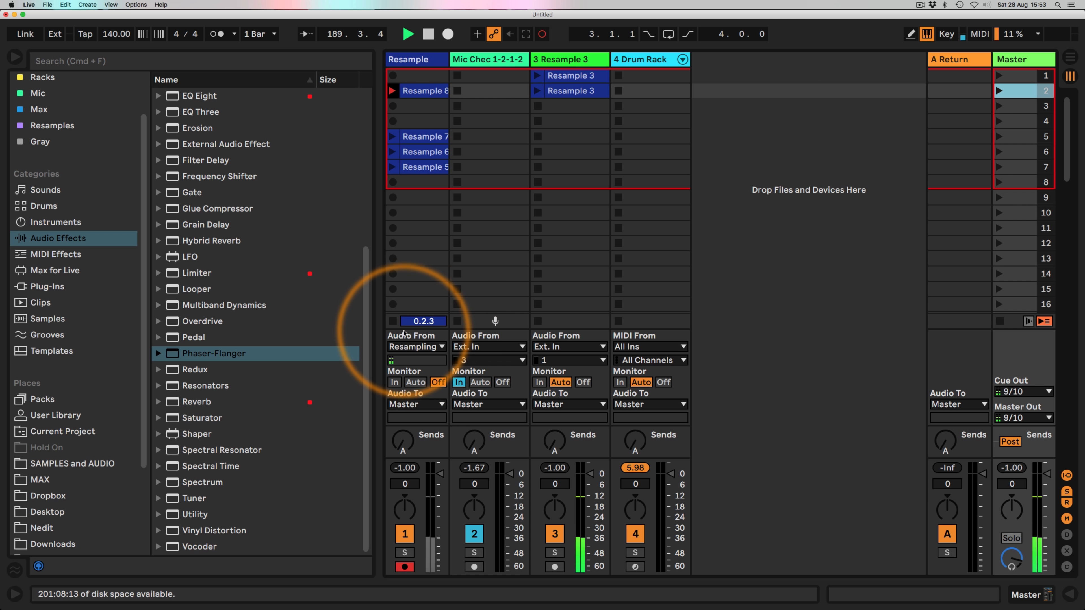
click(393, 321)
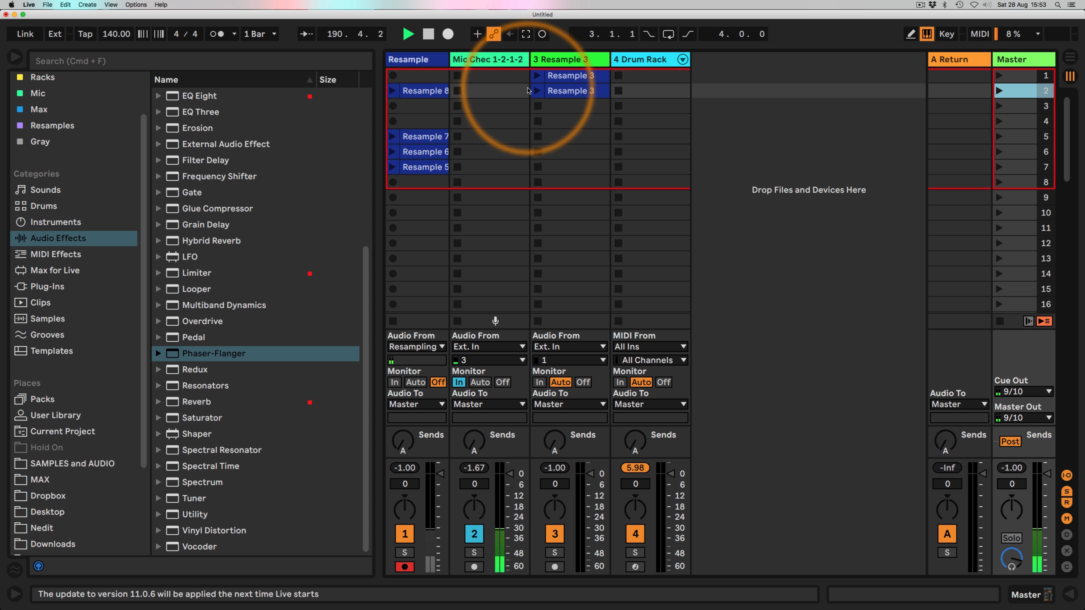
- Load the Resample 8 clip onto the Drum Rack's D#1 pad in triggered 1-Shot mode with a 2.00 s Fade Out
click(642, 59)
drag(424, 91, 225, 546)
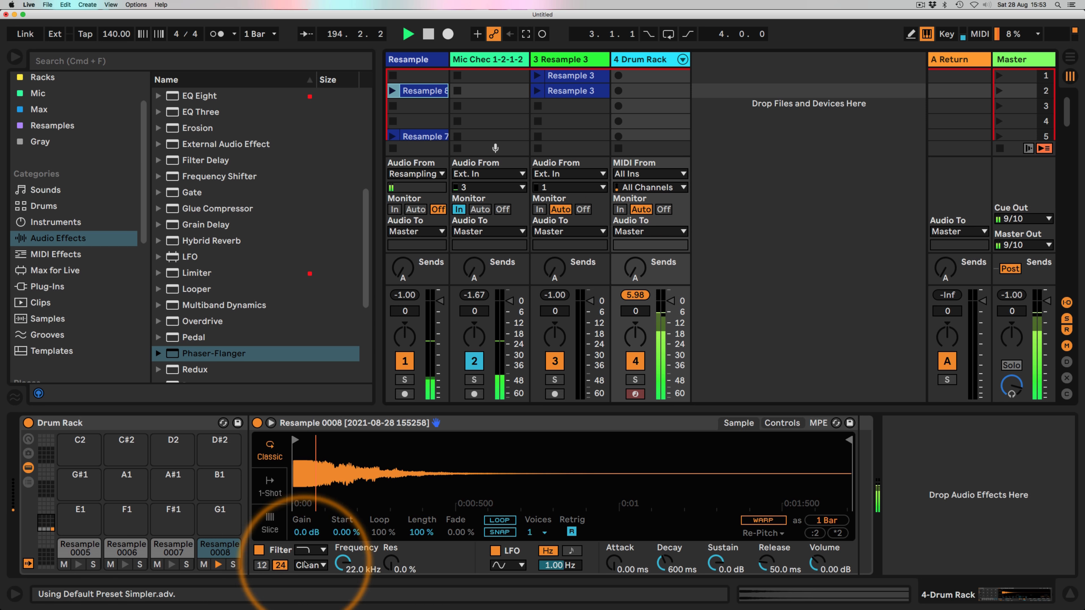
click(269, 487)
click(361, 521)
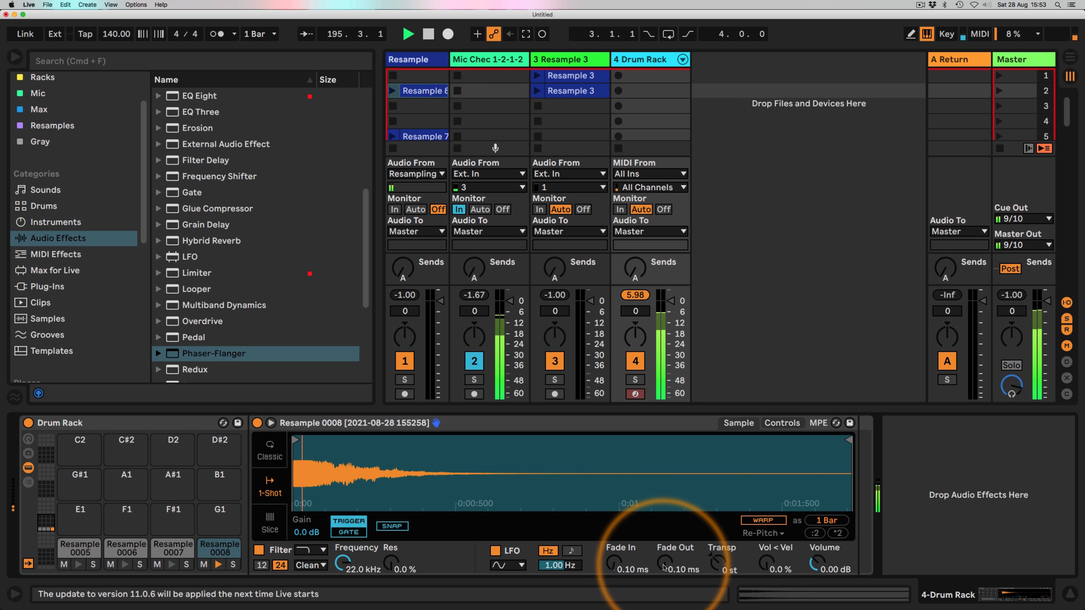
drag(663, 566, 663, 523)
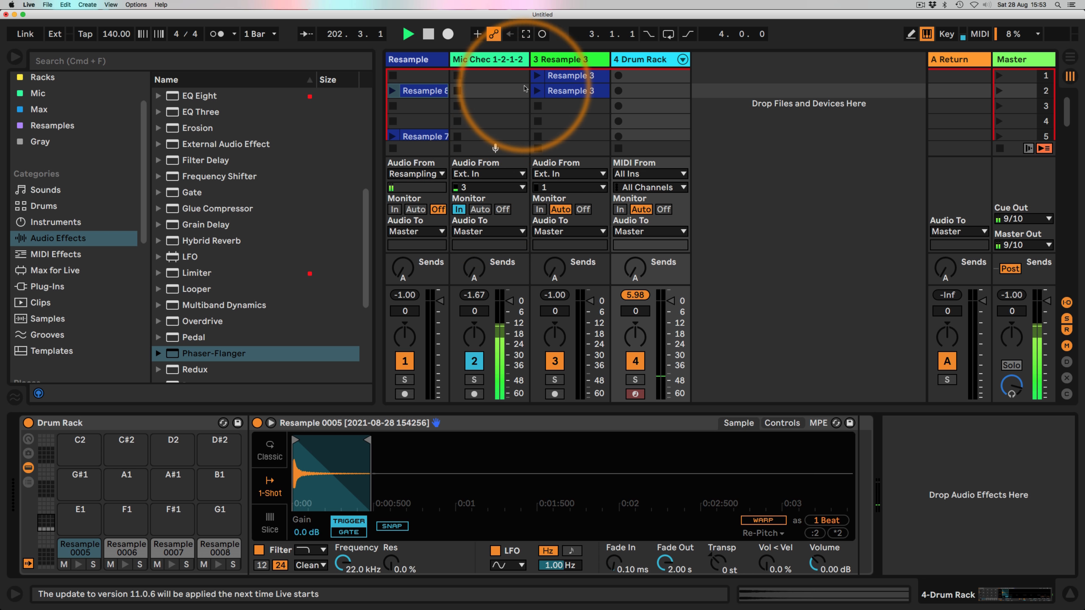
- Reduce the Resample 3 track's chain to Auto Filter, Drum Buss and Limiter by deleting every device between Auto Filter and Drum Buss
click(571, 60)
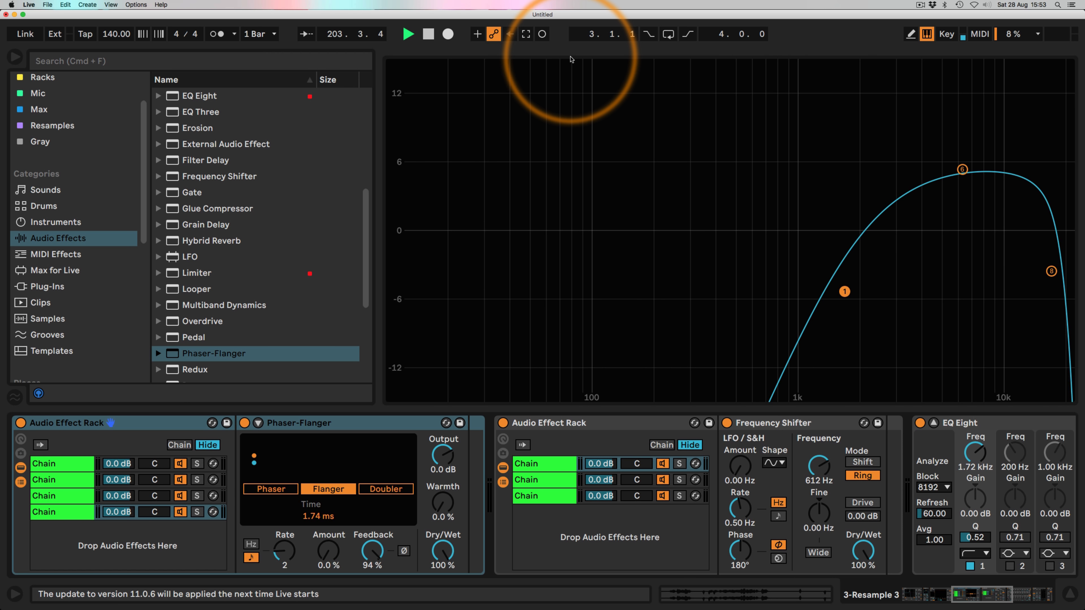
drag(972, 594, 877, 596)
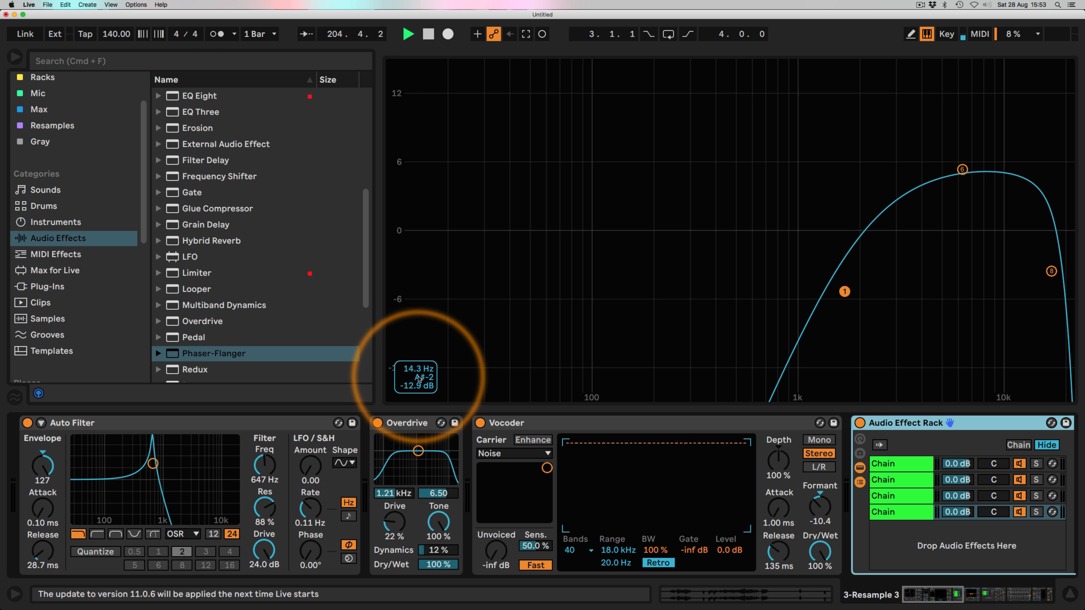
click(520, 423)
key(Delete)
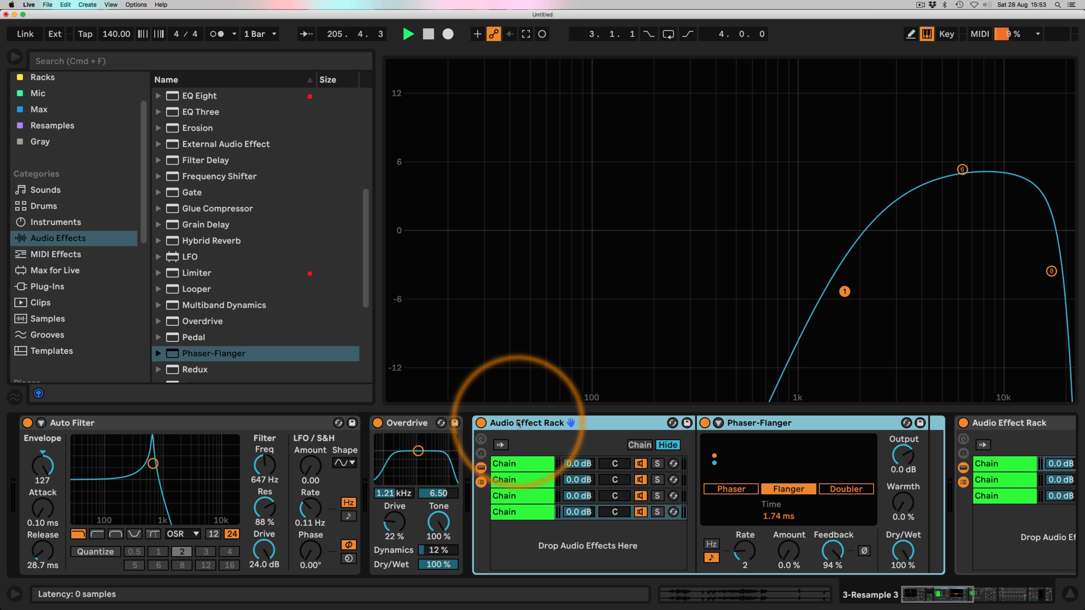
key(Delete)
key(Delete)
key(Delete)
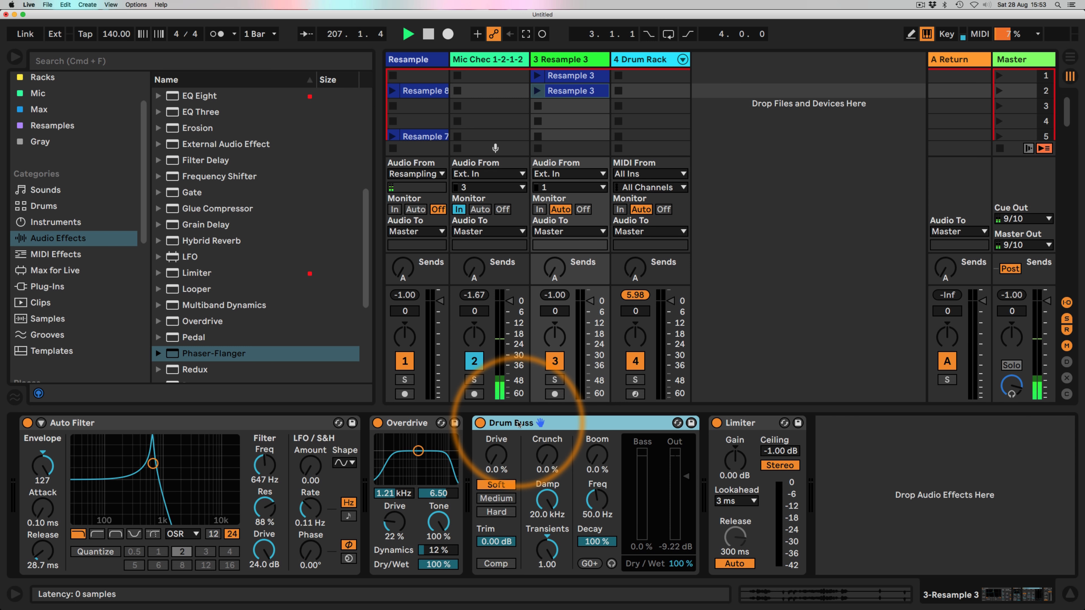
click(393, 424)
key(Delete)
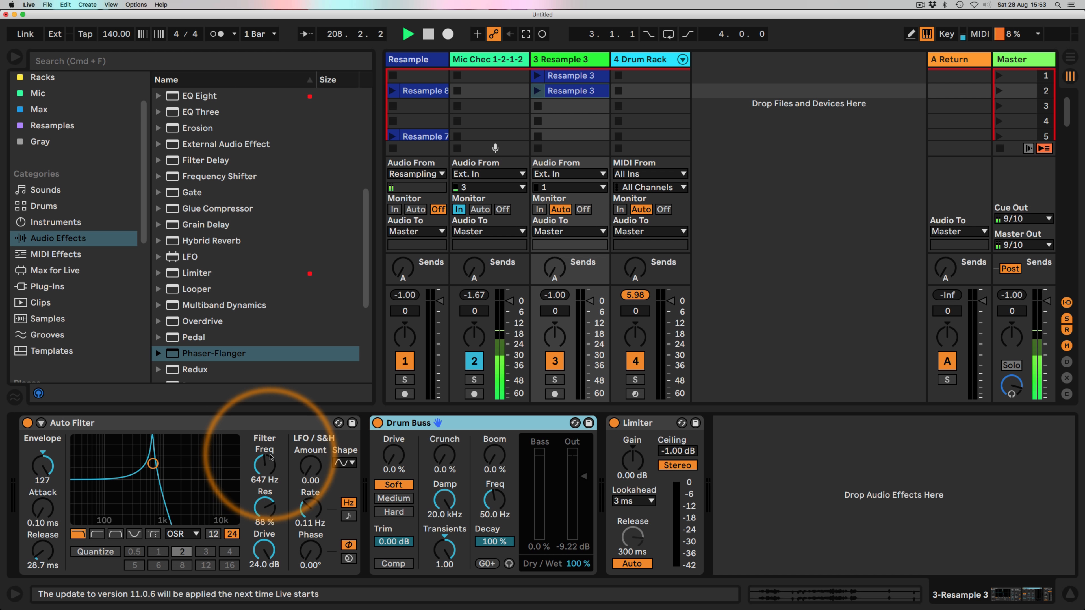
- Play the Resample 3 clip in scene 1 and set its Auto Filter to 938 Hz, 86 % Res and 146 ms Release
click(1016, 81)
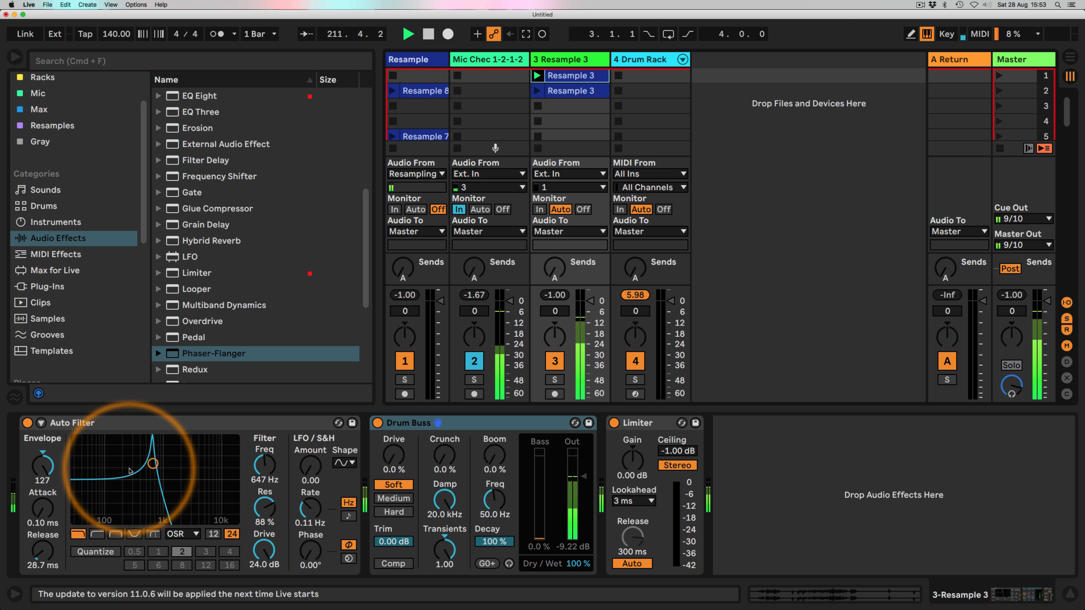
drag(152, 463, 161, 461)
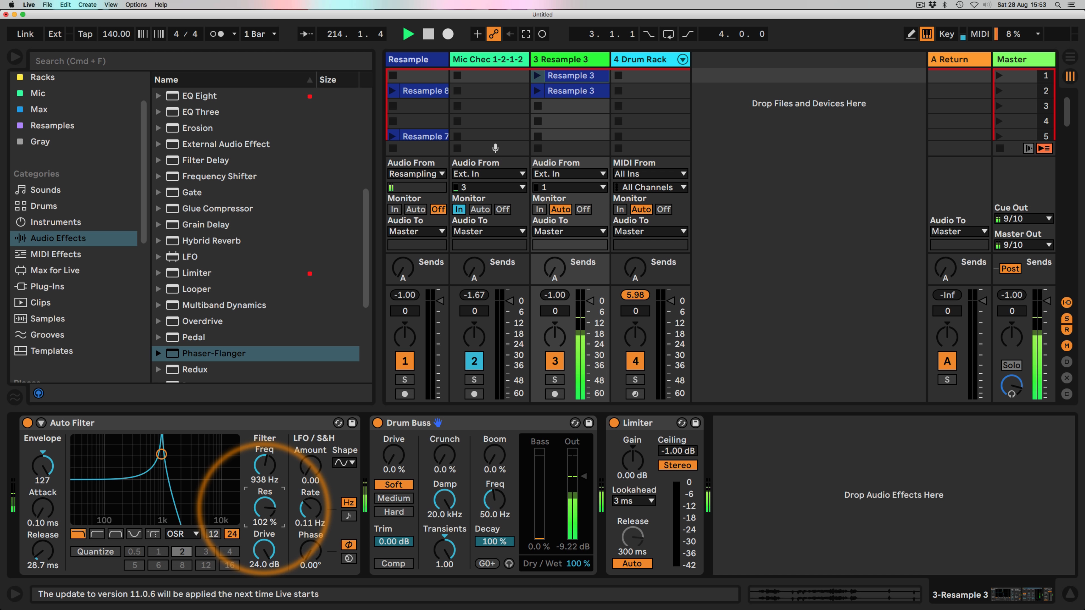
drag(45, 555, 45, 558)
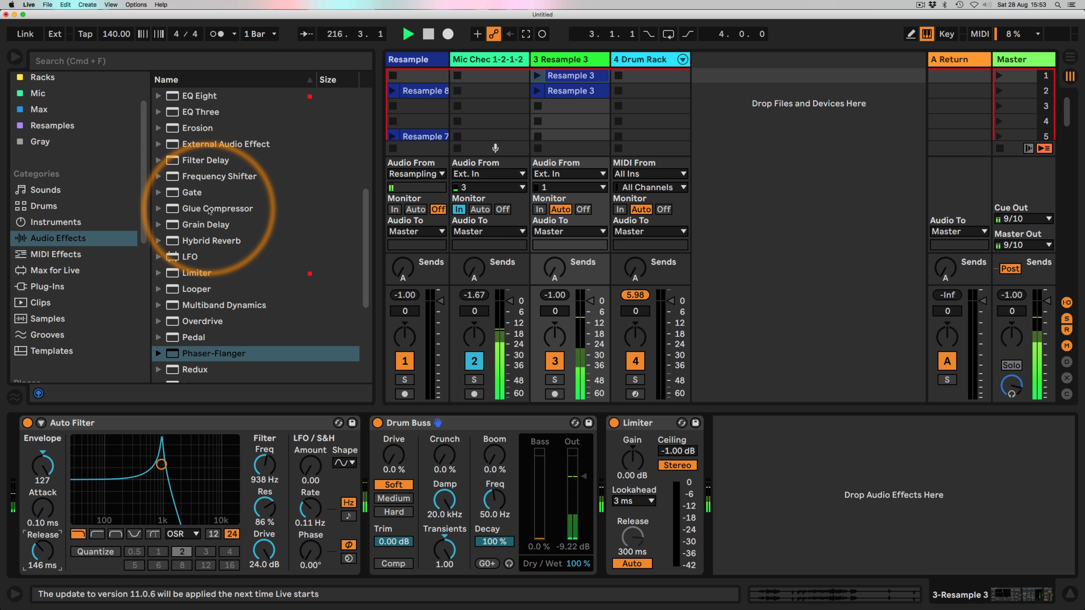
- Insert a Frequency Shifter between Auto Filter and Drum Buss, using Ring mode at 149 Hz
scroll(215, 190, up, 1)
scroll(215, 189, up, 3)
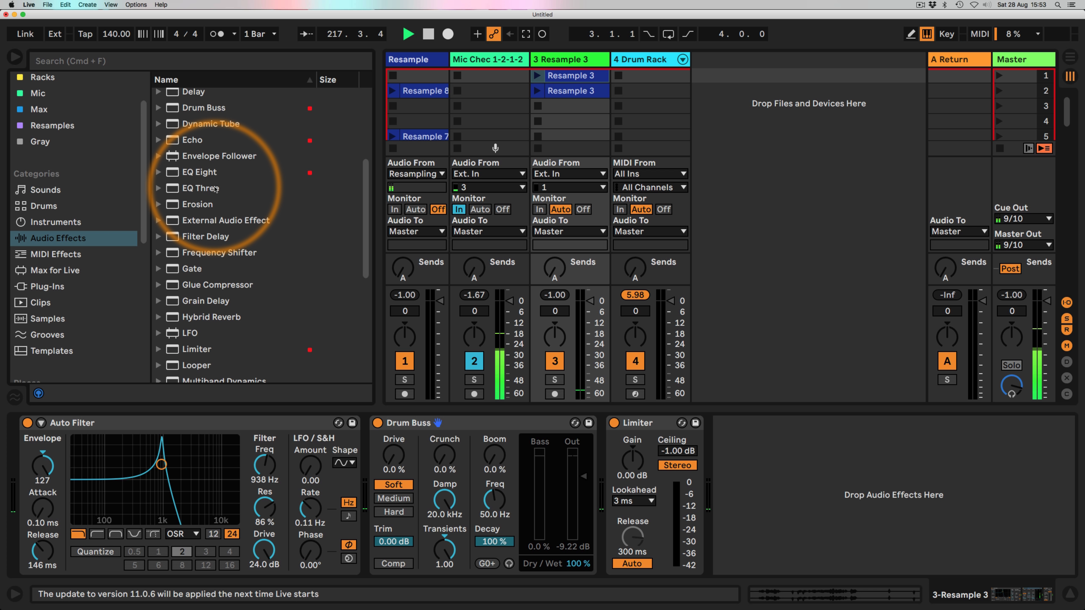
scroll(214, 190, down, 6)
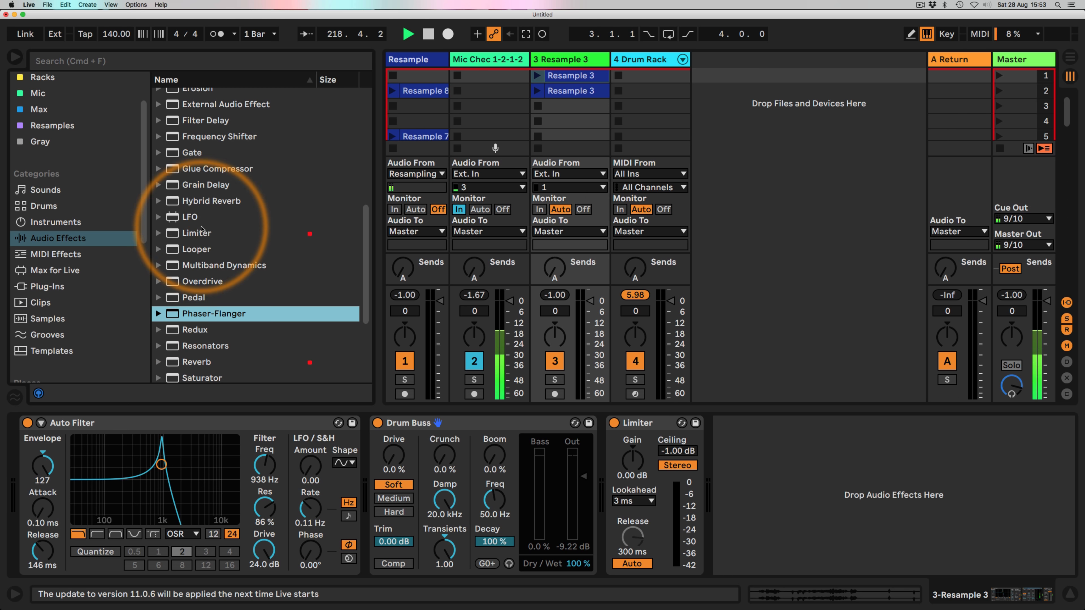
scroll(209, 180, up, 1)
drag(205, 157, 370, 448)
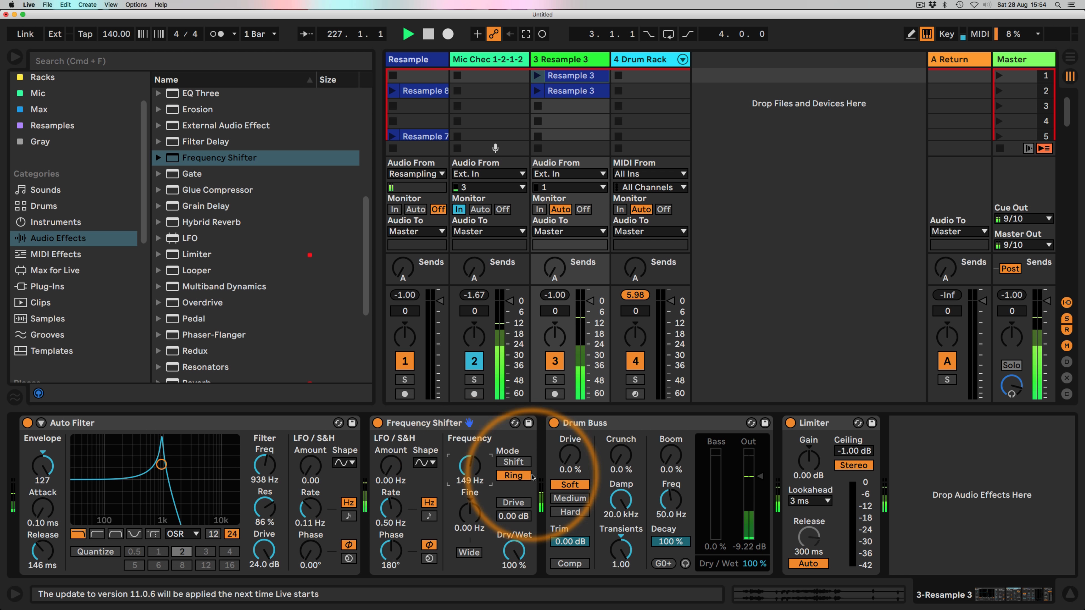
- Move the Resample 8 clip down to slot 3, arm the Resample track and record scene 2's processed hit into its second slot
click(433, 96)
drag(434, 97, 433, 107)
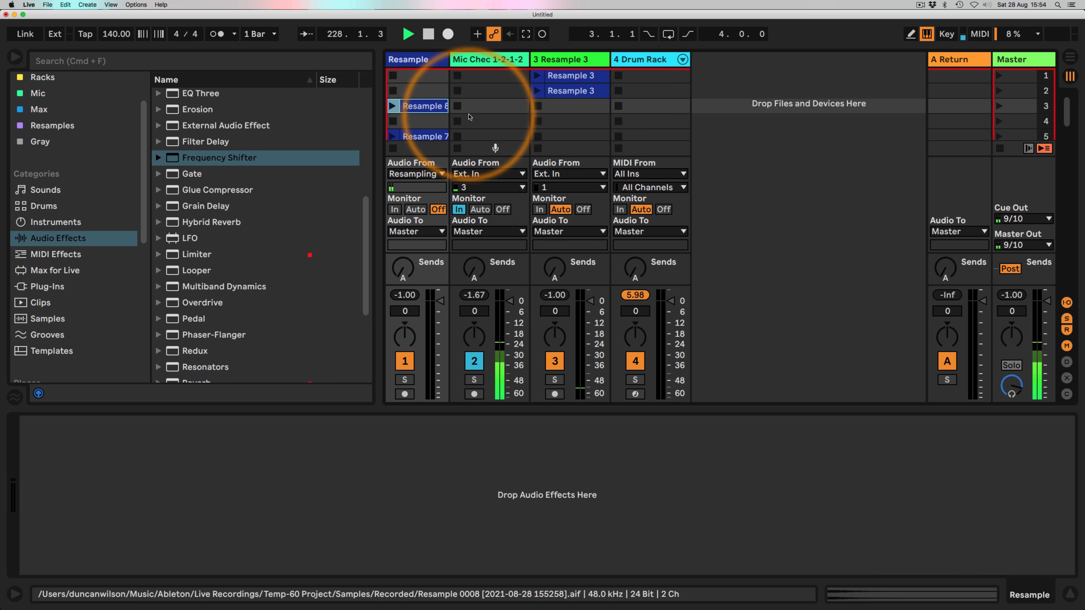
click(405, 394)
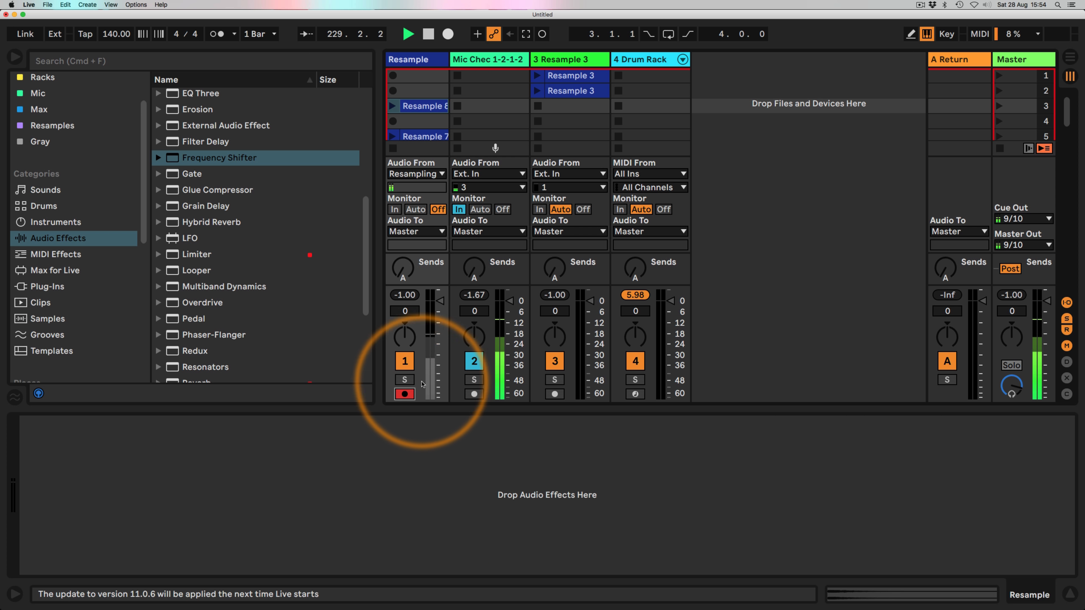
click(998, 91)
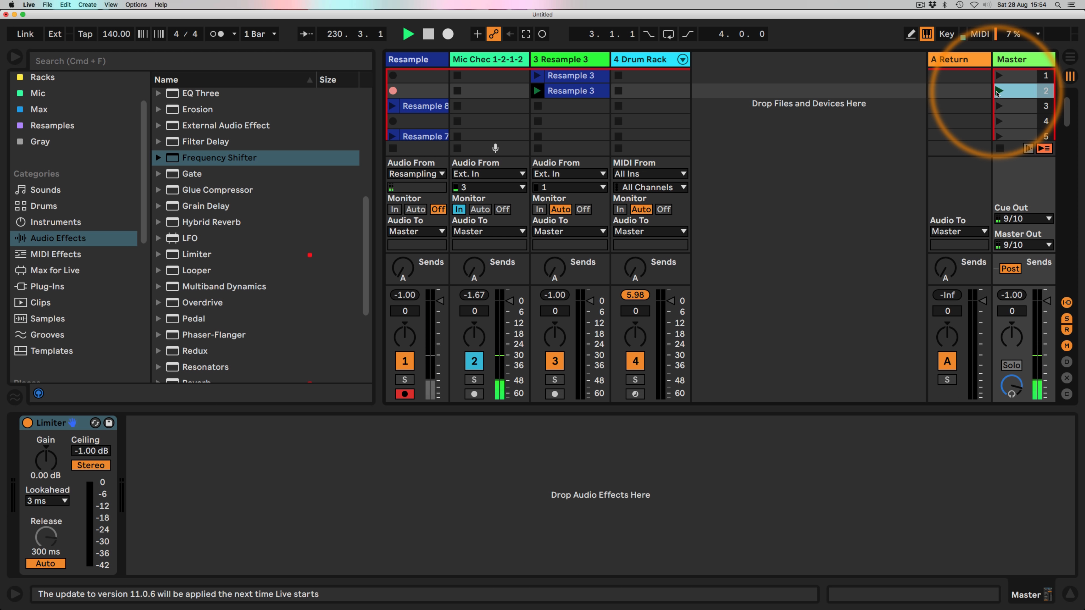
click(405, 124)
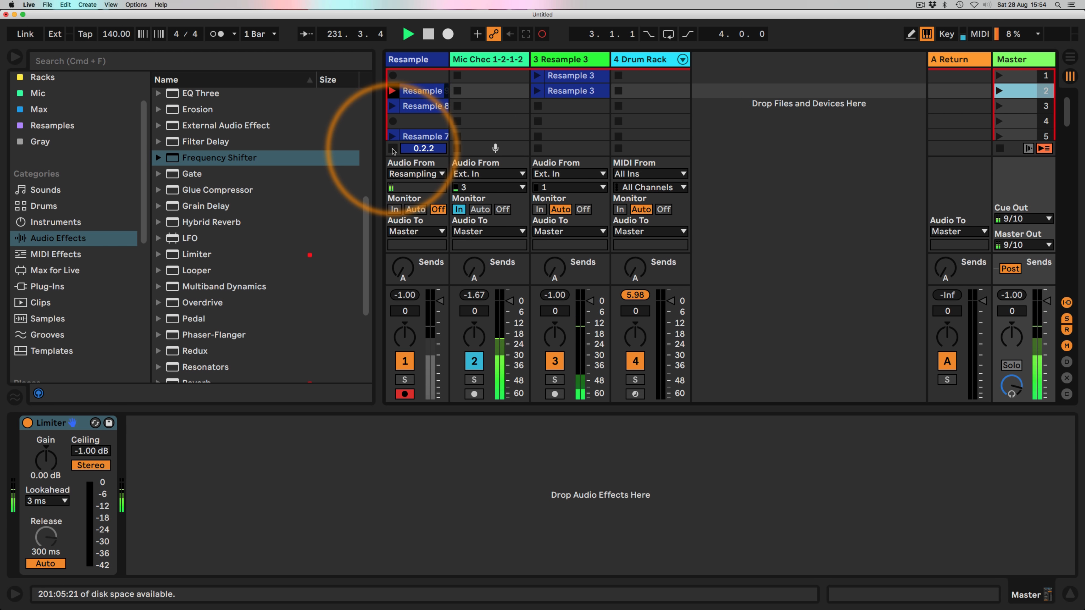
- Load the Resample 9 clip onto the Drum Rack's E1 pad, and set the Resample 0006 pad to +8 st with its filter off
click(418, 95)
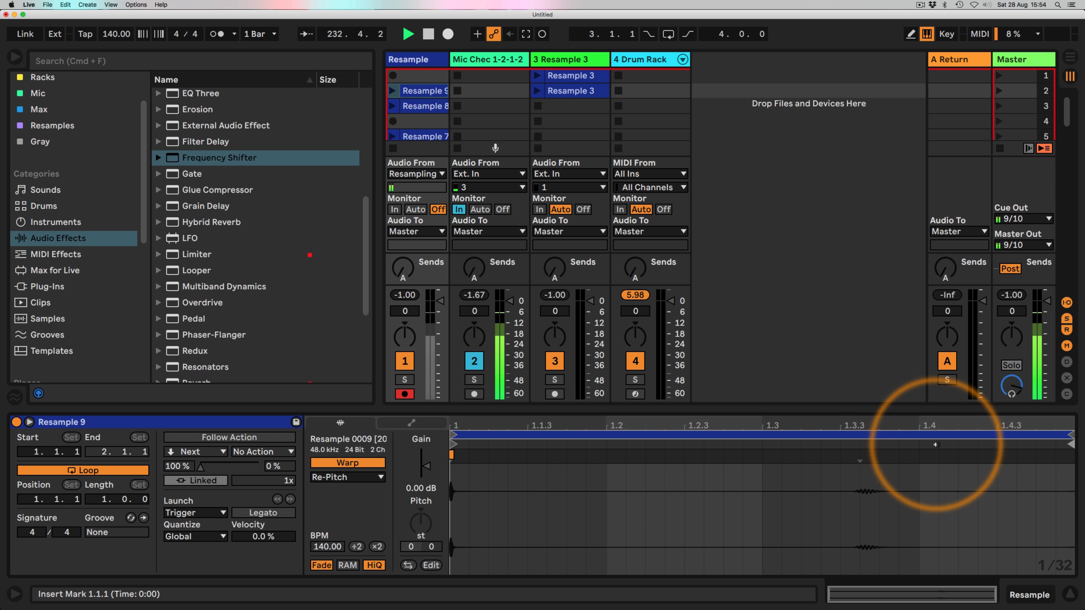
click(656, 63)
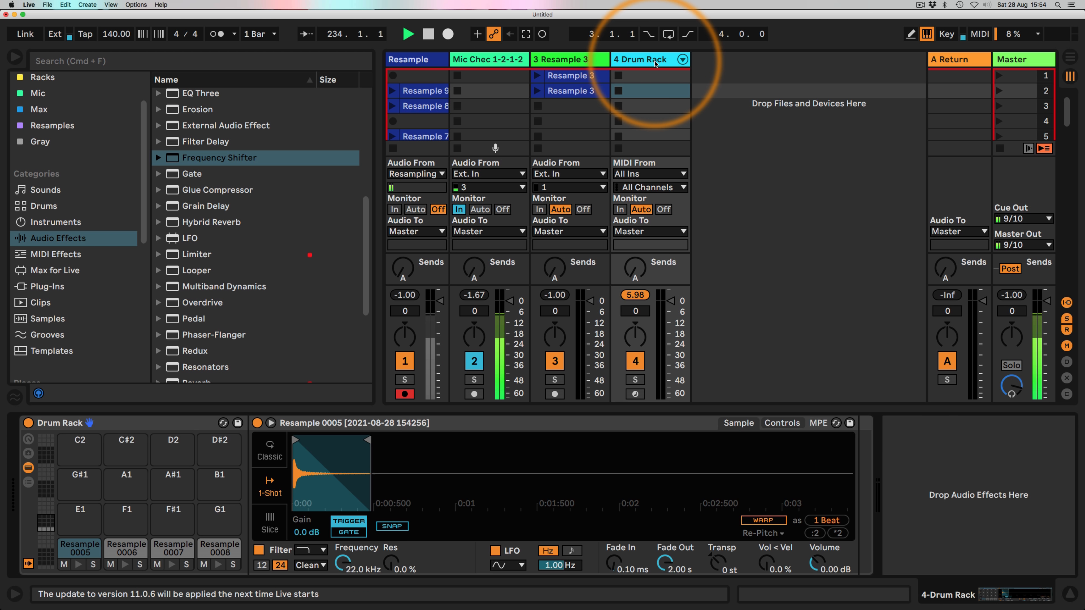
drag(421, 92, 84, 510)
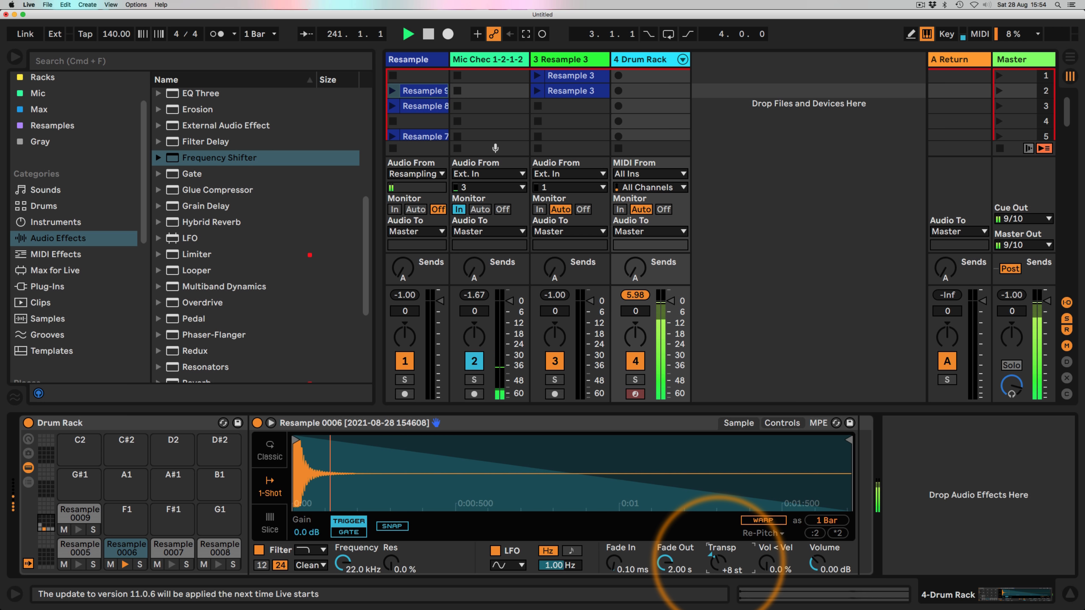
click(258, 550)
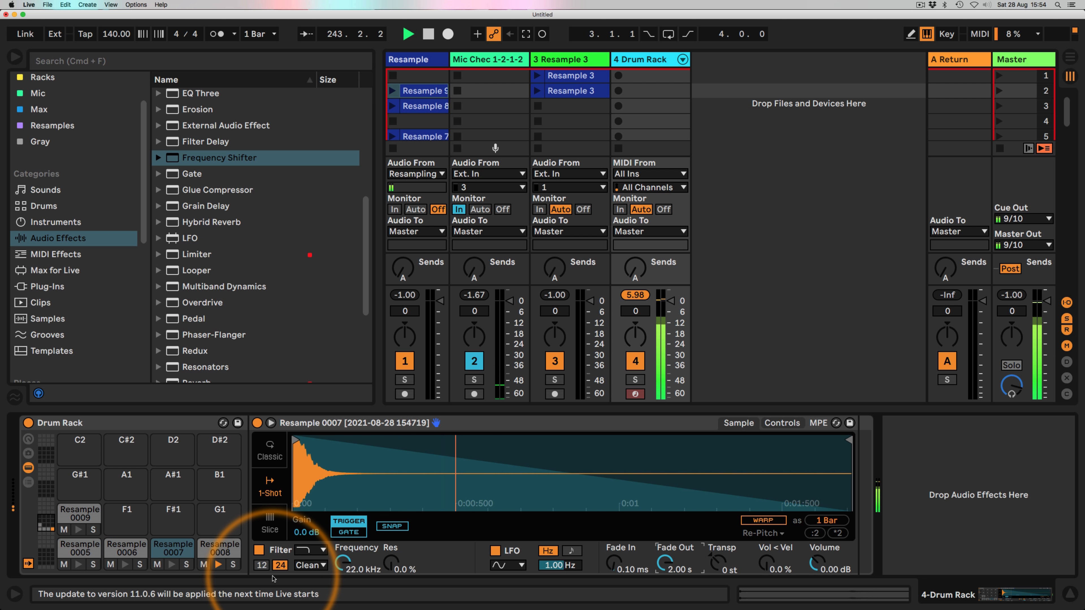
- Set Volume to -12.0 dB on the Resample 0007 pad and -10.9 dB on Resample 0008, and trim Resample 0009's end to about 1 s
click(172, 548)
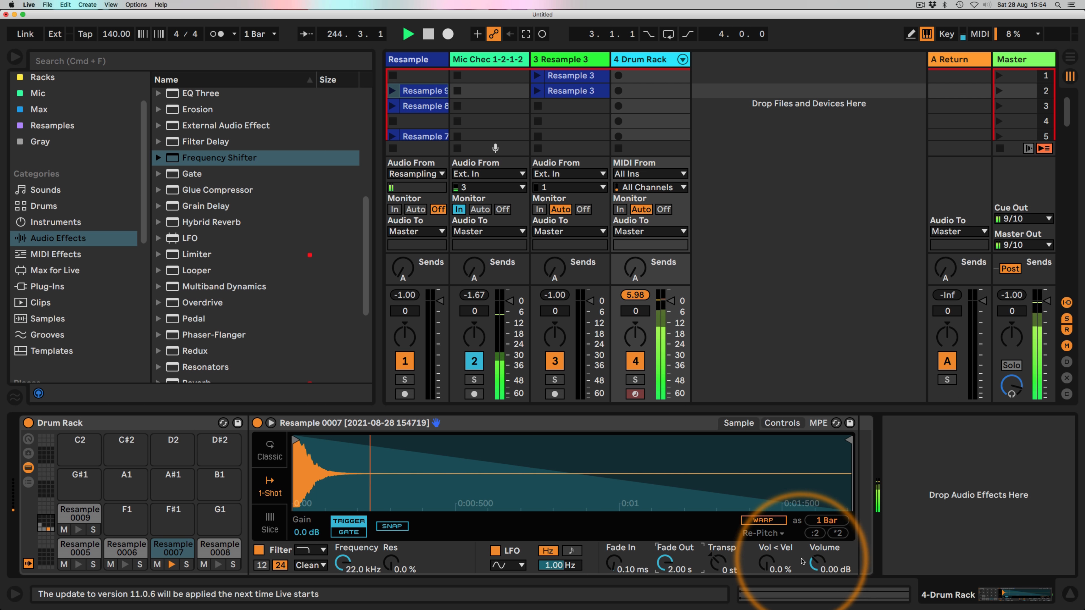
drag(815, 563, 815, 574)
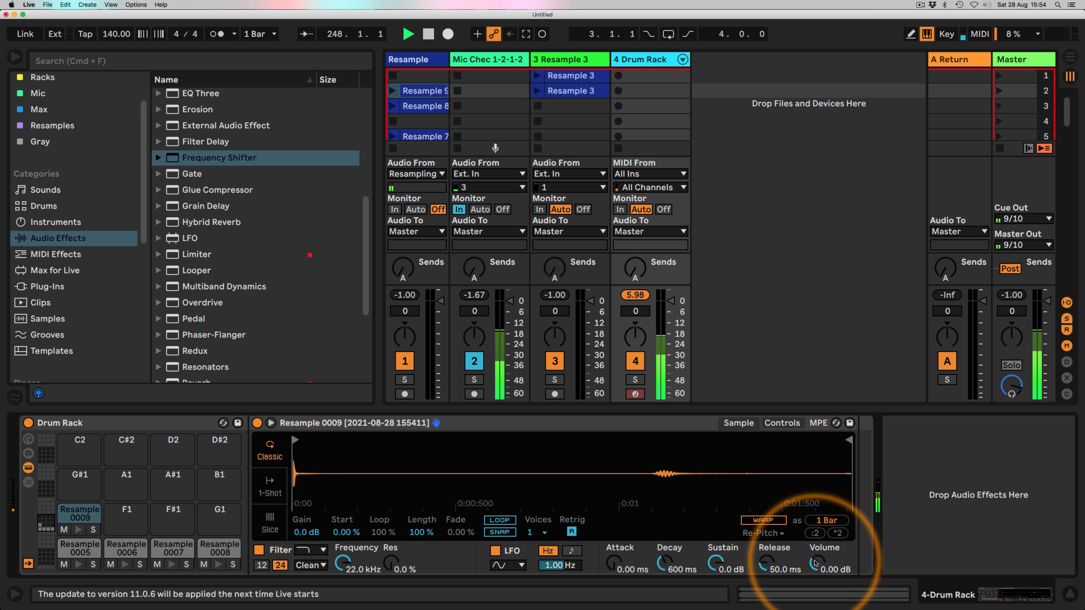
mouse_move(849, 441)
mouse_down()
mouse_move(610, 454)
mouse_move(628, 454)
mouse_up()
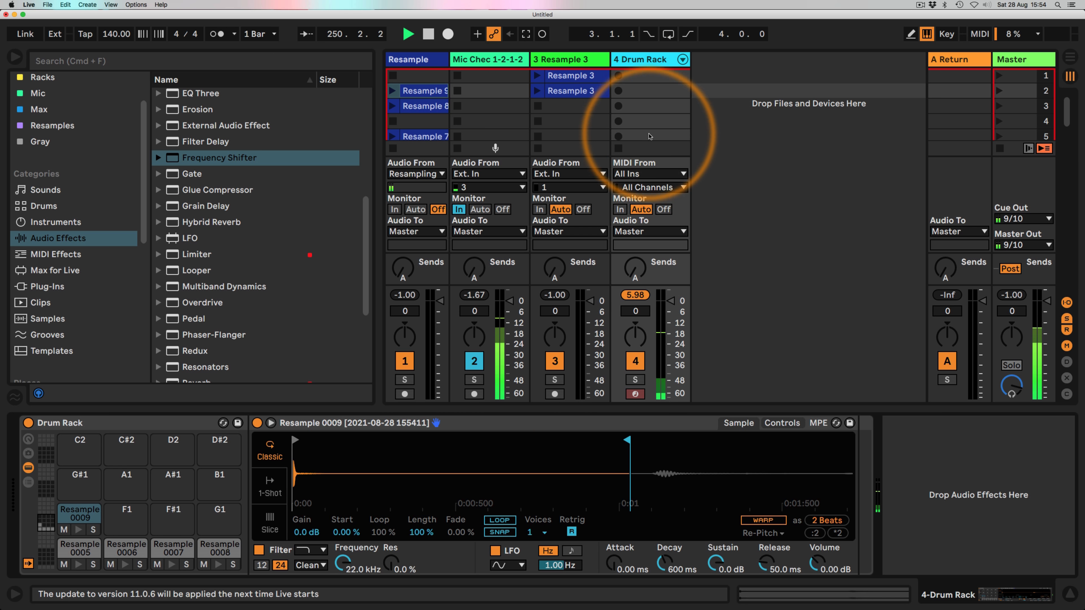
- Create an empty clip in the Drum Rack track's first slot and rename the filled pads Kick, Snare, Hat, Ride and Blip
double_click(651, 75)
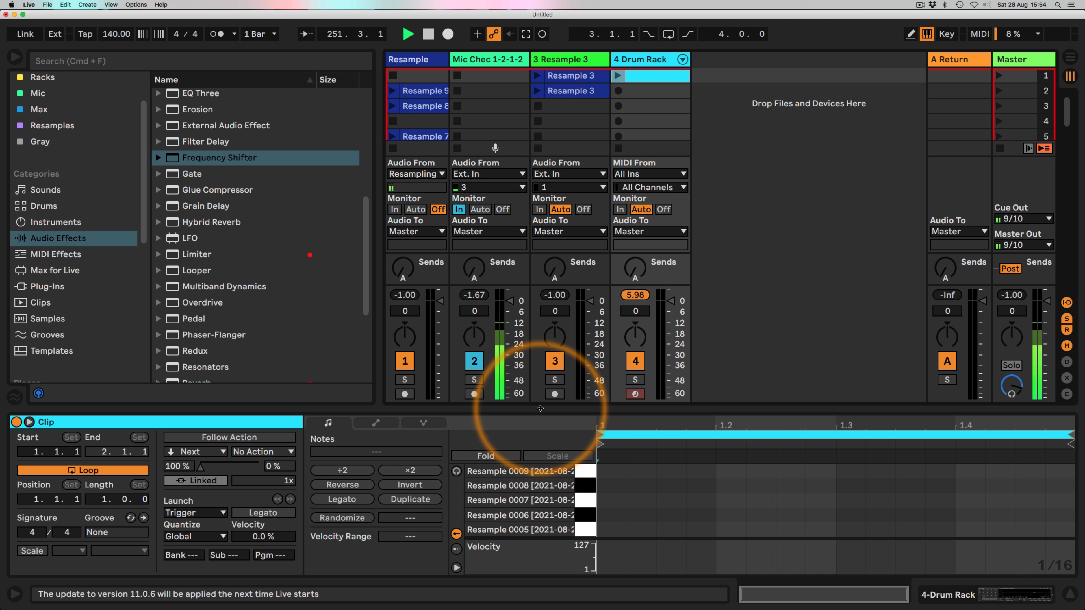
click(649, 58)
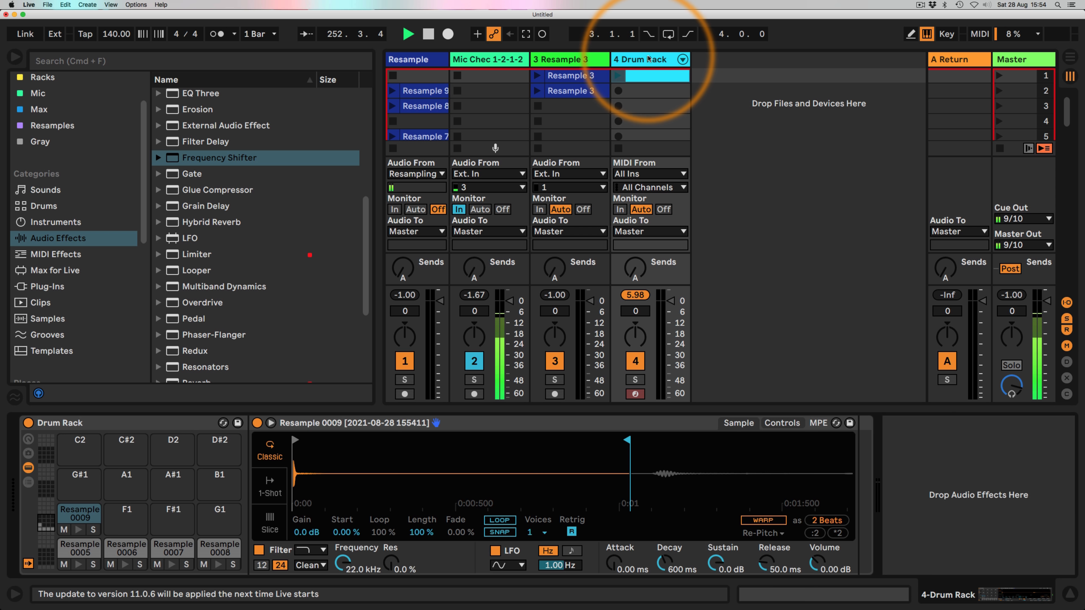
click(74, 548)
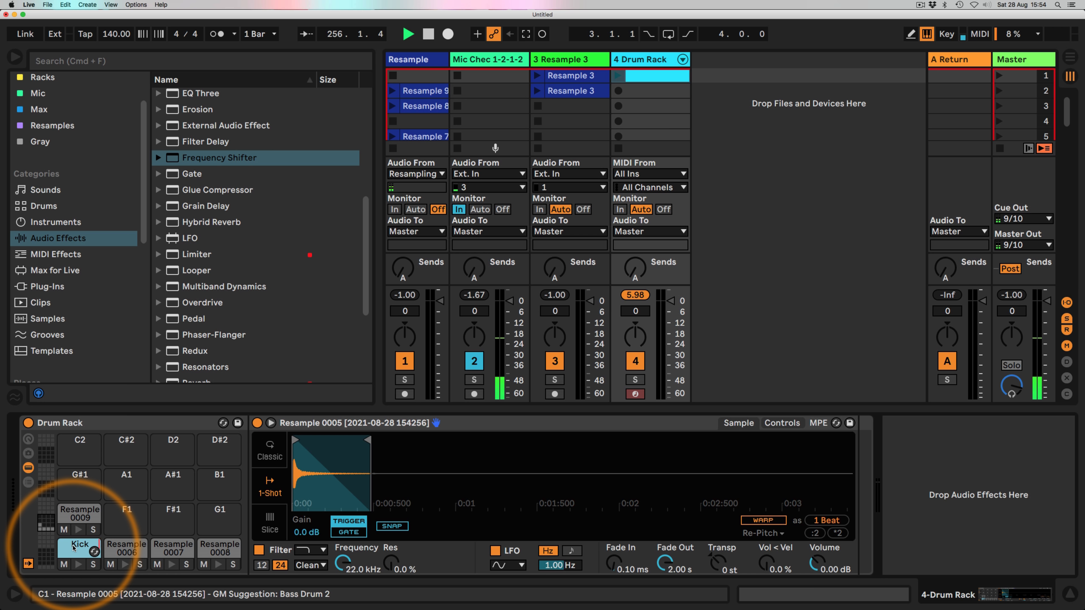
click(122, 551)
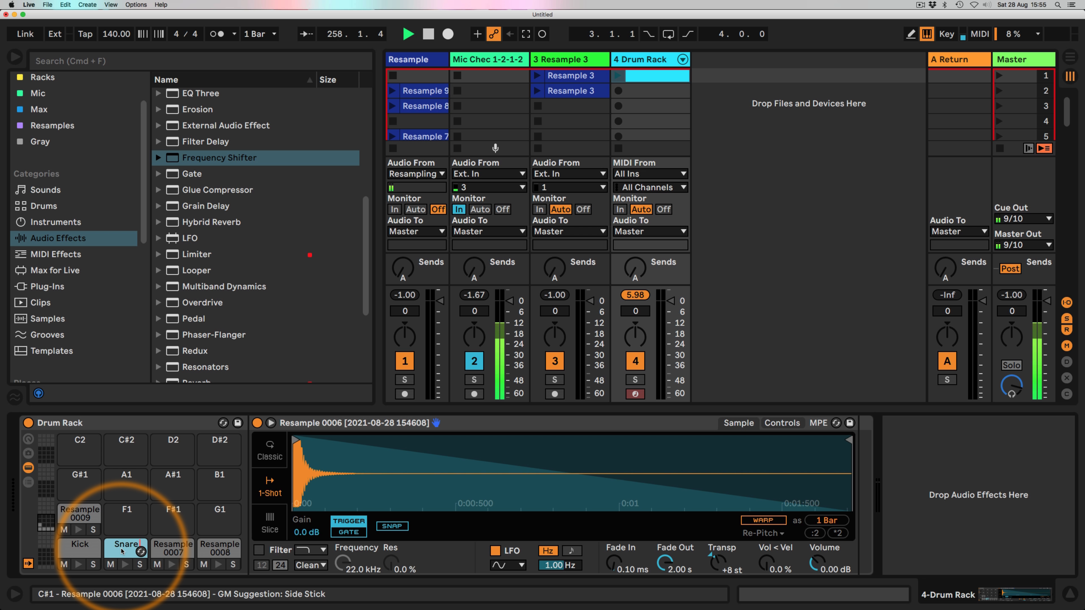
click(165, 549)
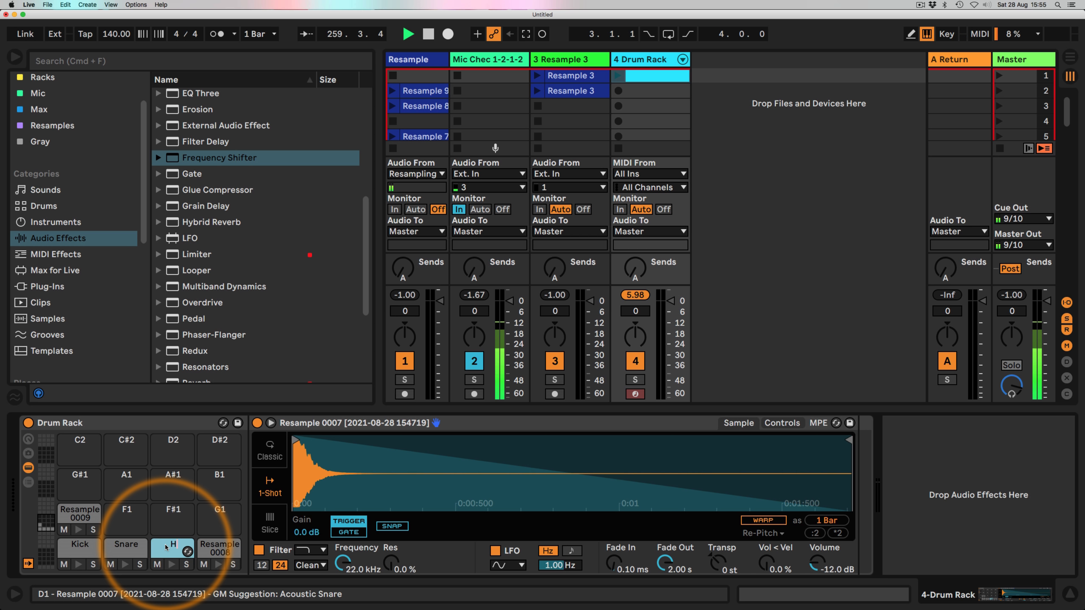
click(207, 552)
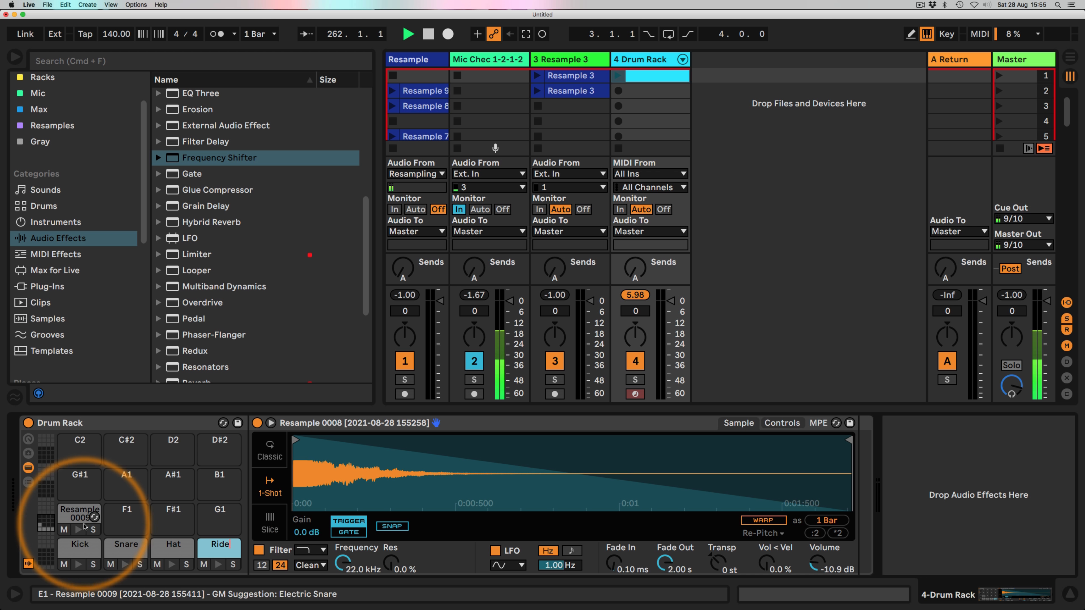
click(78, 516)
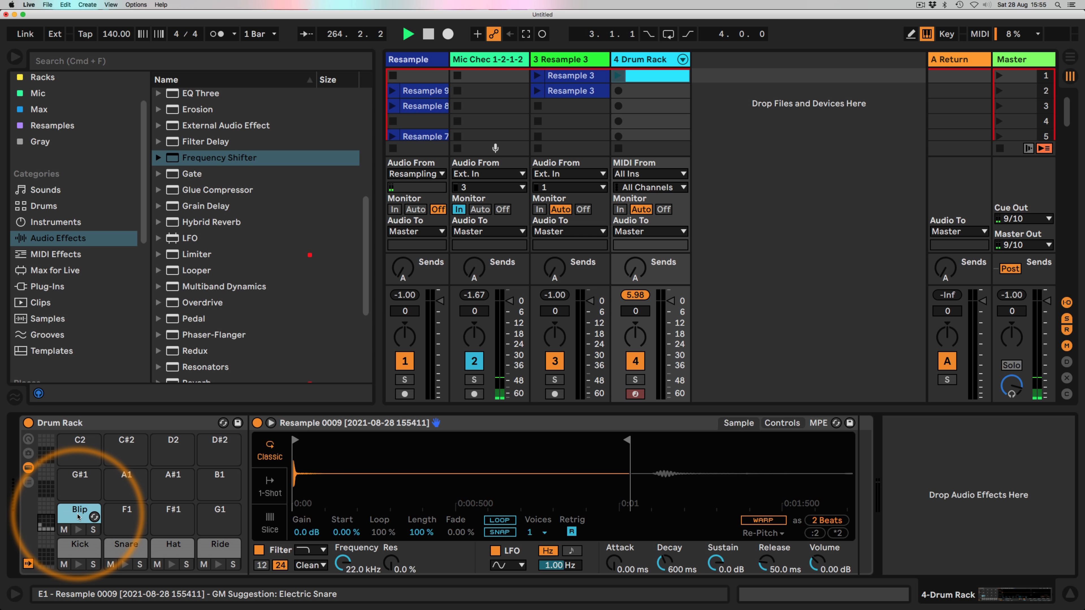
- Open the Drum Rack clip and add Kick notes at 1.1.1 and 1.3.3 and Snare notes on beats 2 and 4
click(637, 76)
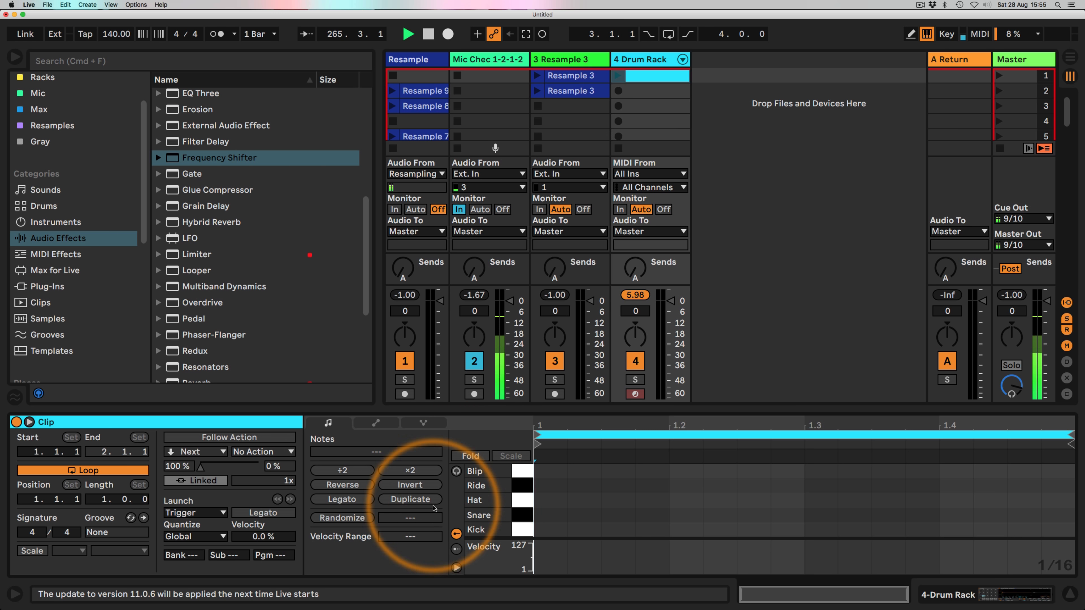
double_click(549, 529)
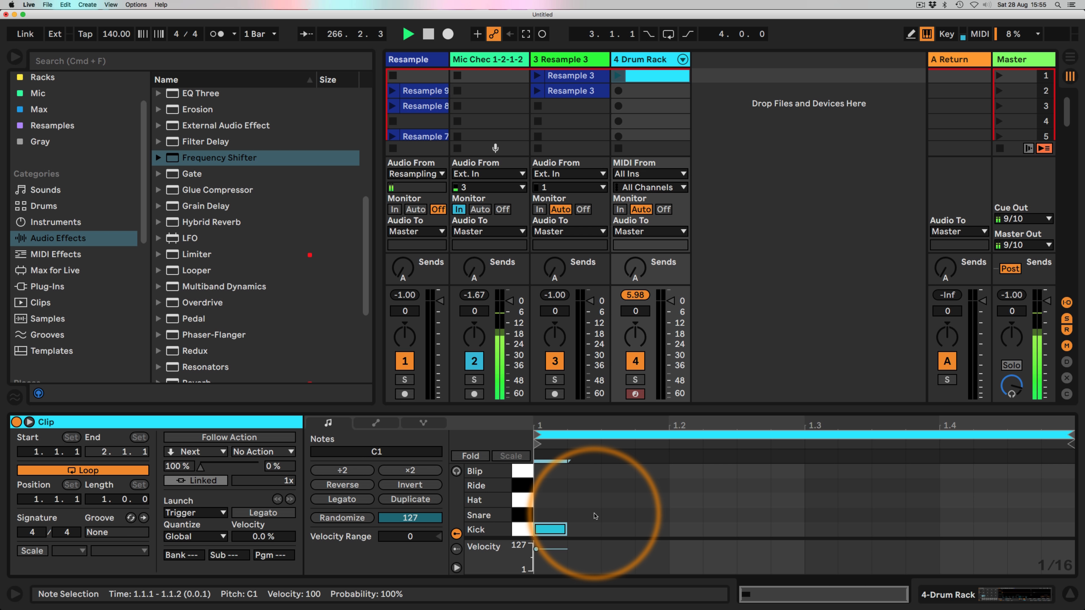
double_click(683, 515)
double_click(955, 515)
click(887, 531)
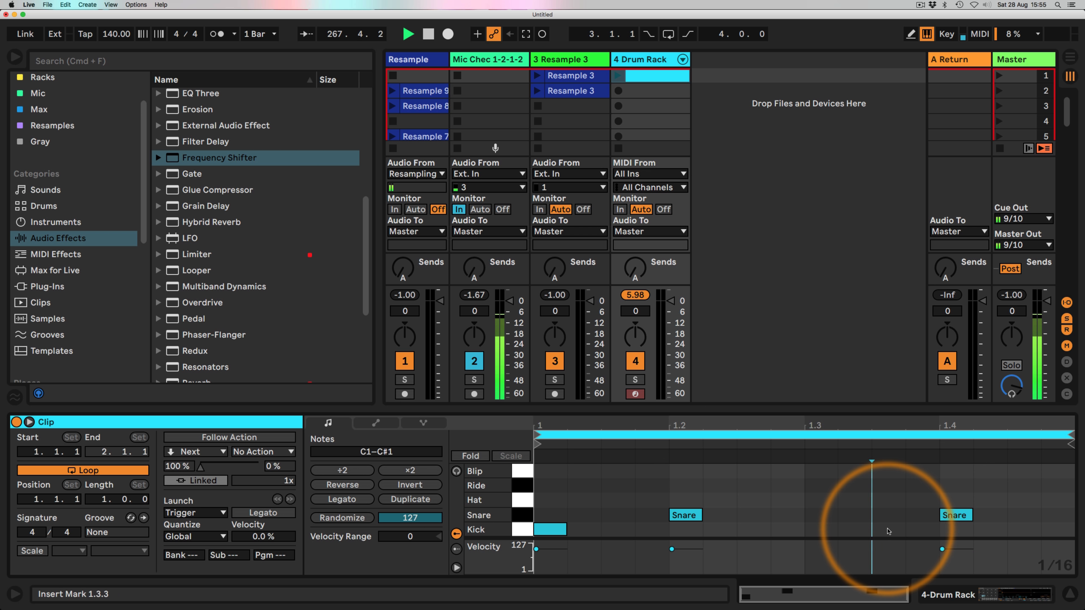
double_click(887, 531)
- Add Hat notes on every eighth note of the bar and launch the clip so the beat plays
click(564, 485)
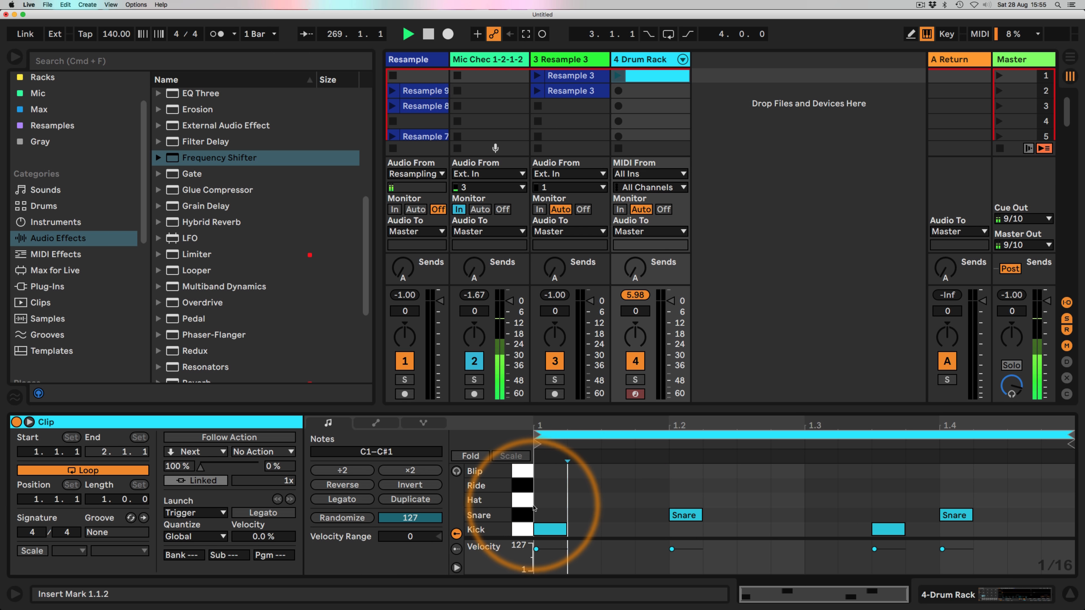
double_click(549, 500)
click(631, 506)
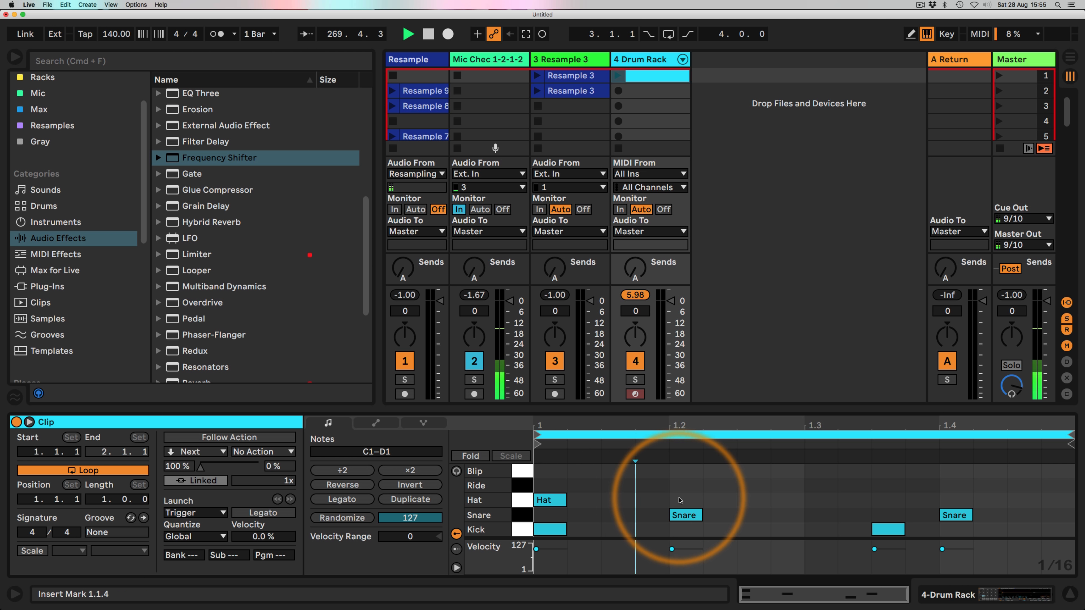
double_click(631, 506)
click(617, 75)
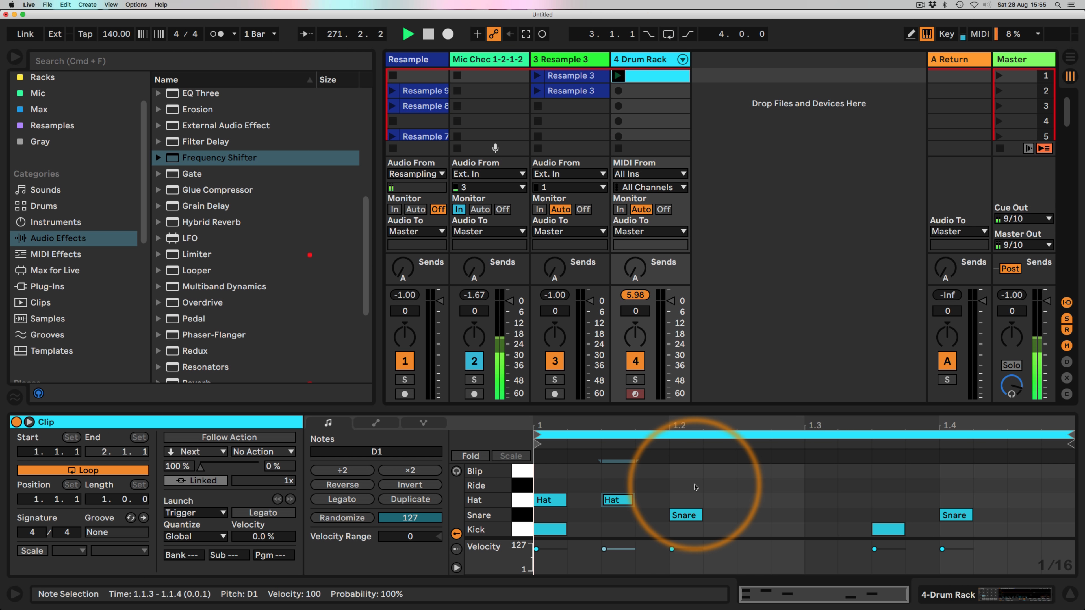
double_click(685, 500)
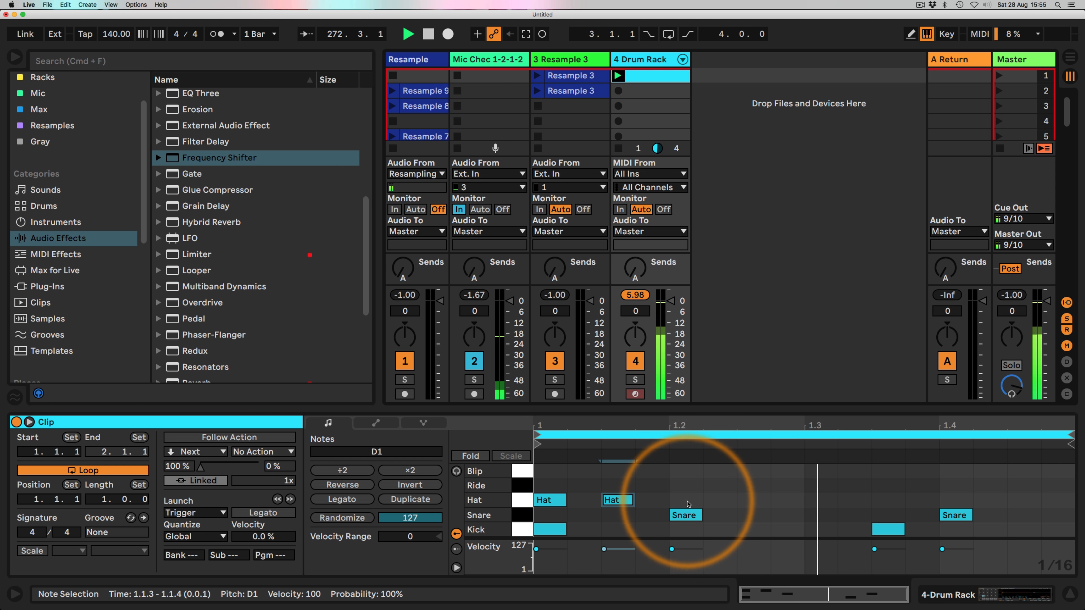
double_click(752, 500)
click(822, 502)
double_click(820, 500)
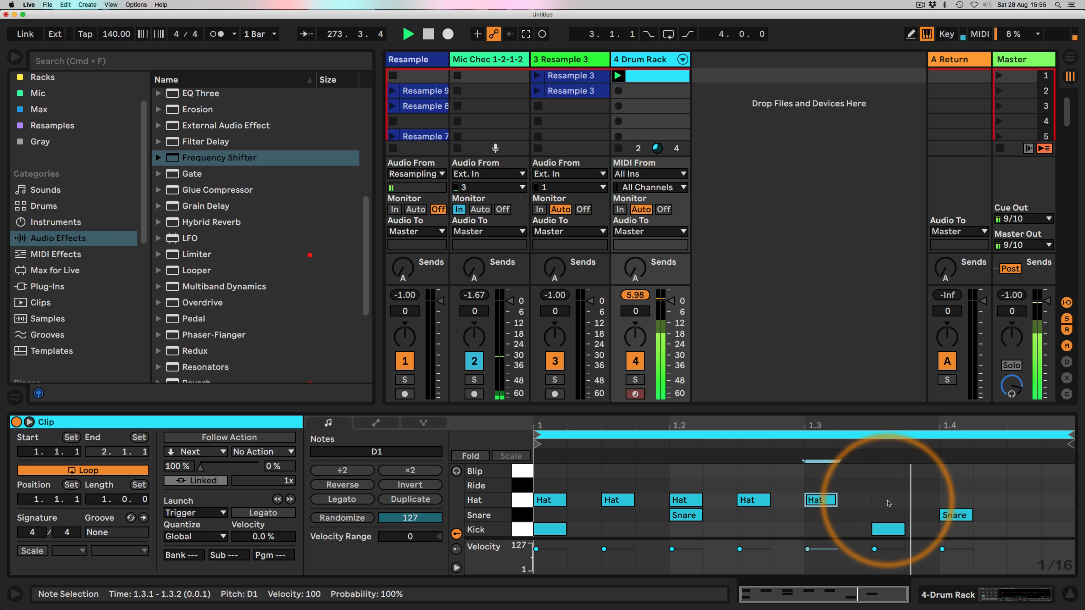
double_click(887, 500)
double_click(955, 500)
click(1023, 502)
double_click(1022, 502)
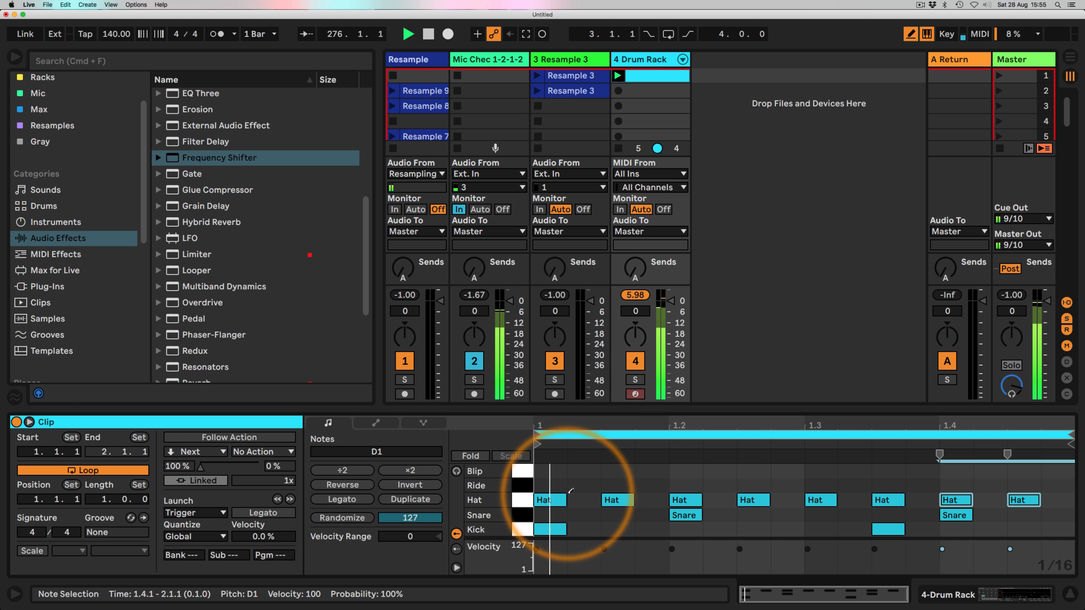
- Fill the whole Hat row with sixteenth notes, lowering their velocity and setting their Velocity Range to +50
double_click(555, 501)
key(b)
drag(539, 501, 1059, 500)
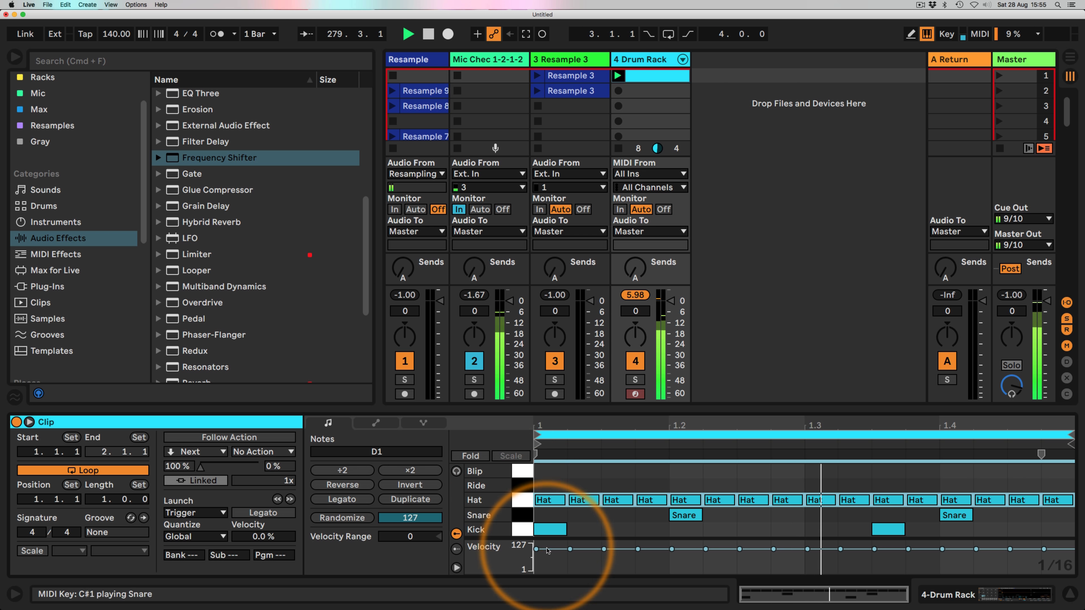
drag(536, 550, 536, 557)
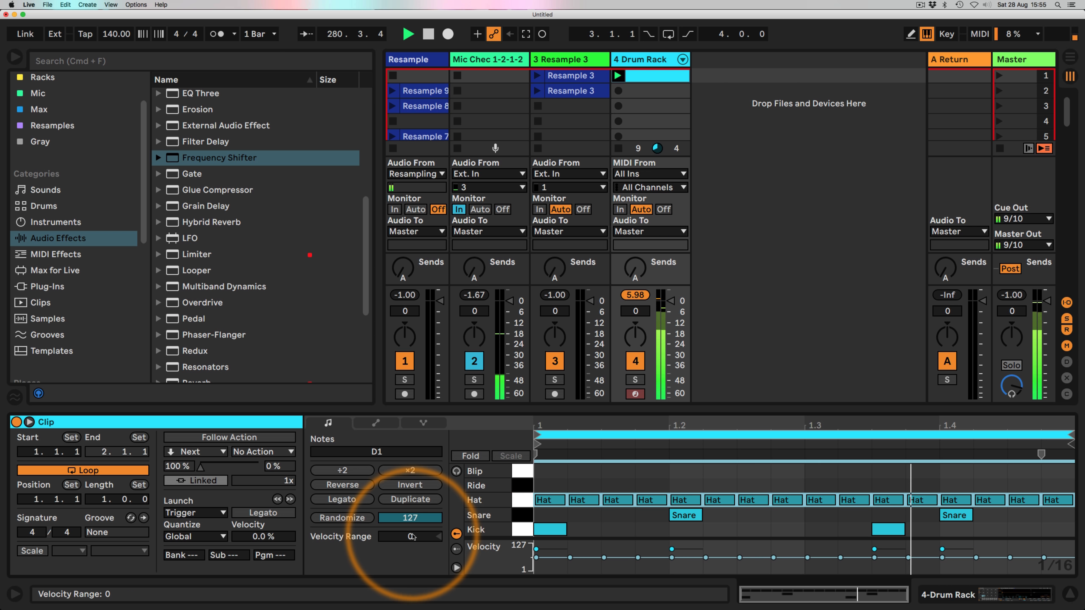
drag(409, 536, 405, 534)
- Set the Hat pad's Vol < Vel to 46 % and its Volume to -25.1 dB
click(948, 594)
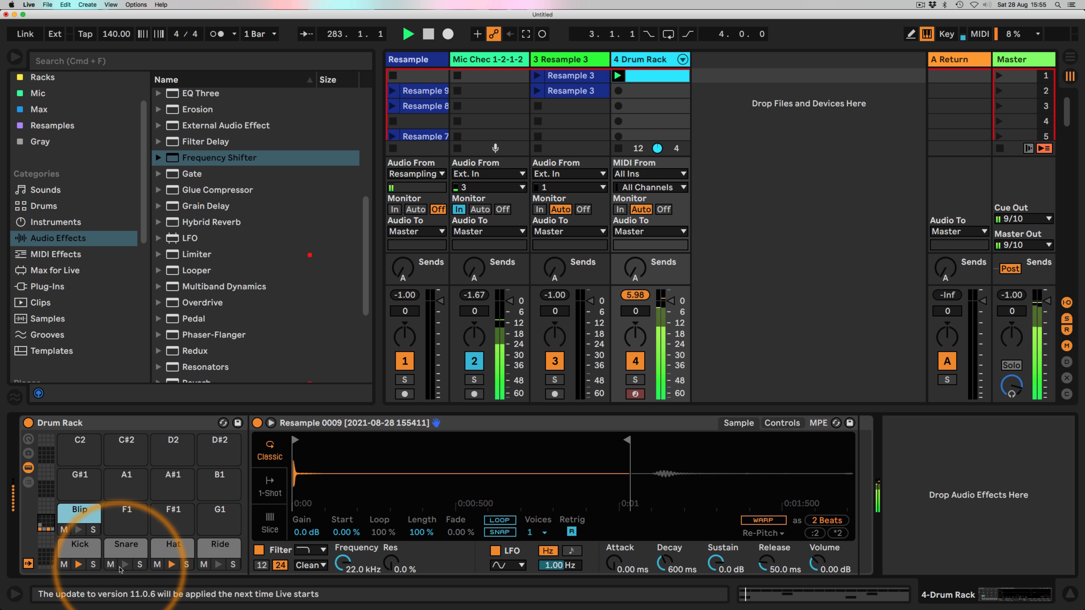
click(174, 547)
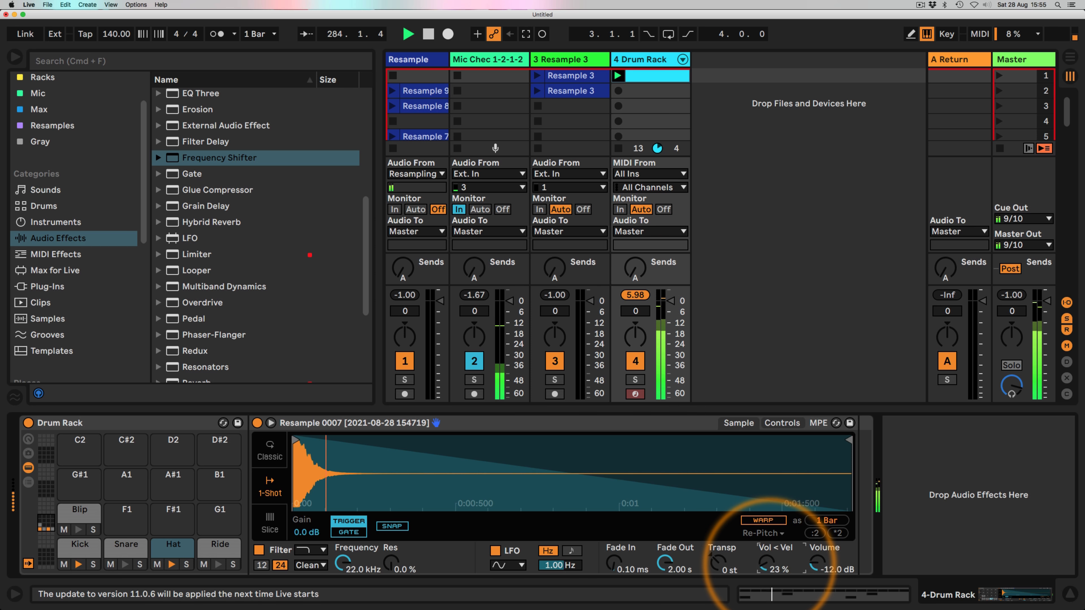
drag(769, 565, 818, 557)
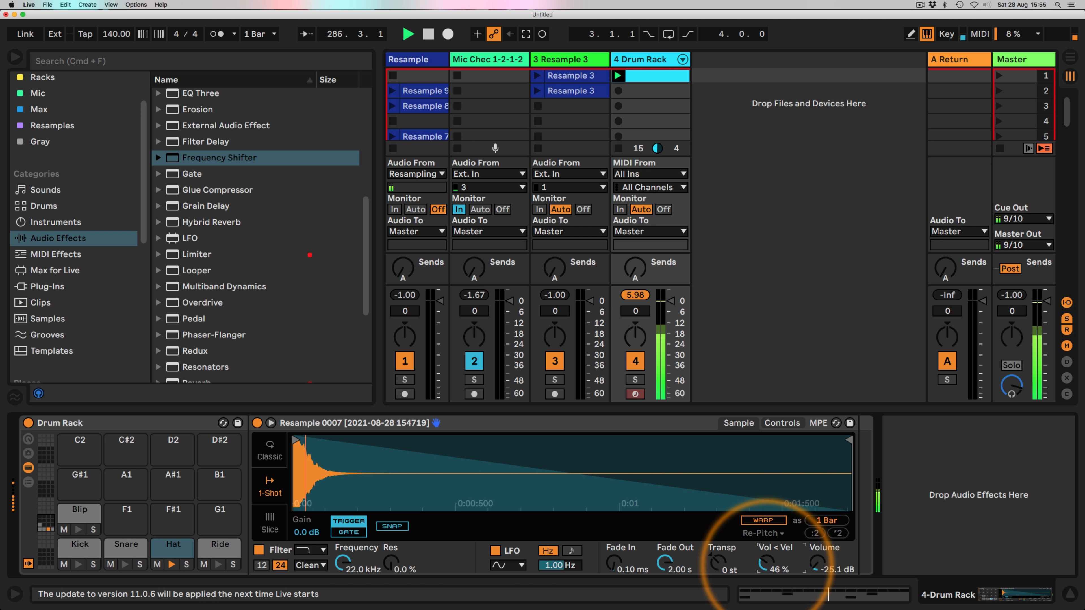
- Add an Overdrive to the Snare pad with its filter at 2.91 kHz, bandwidth 6.34 and Drive at 67 %
click(122, 549)
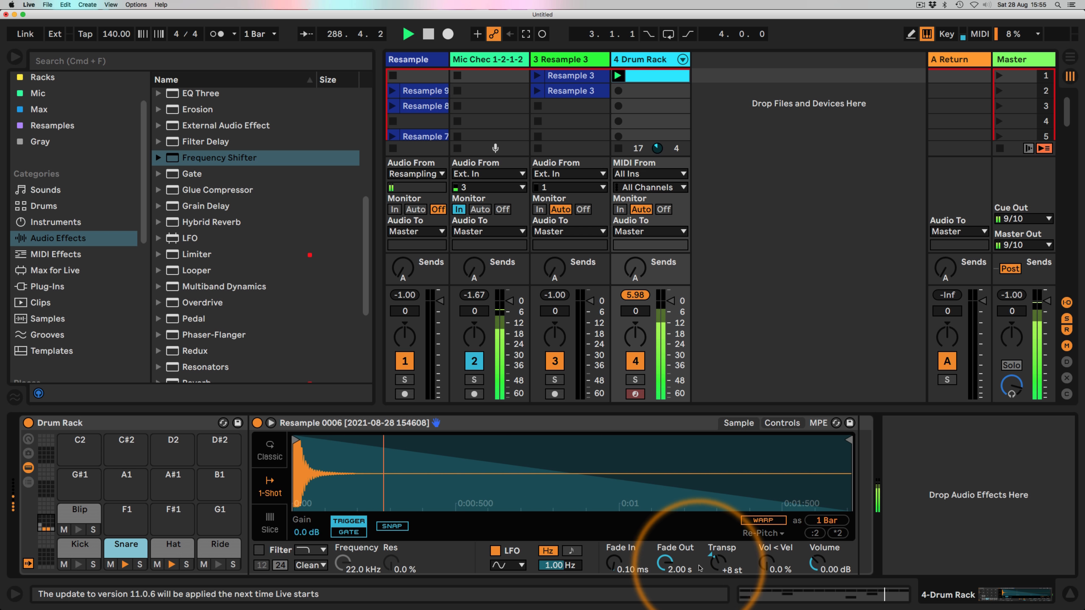
drag(717, 562, 718, 556)
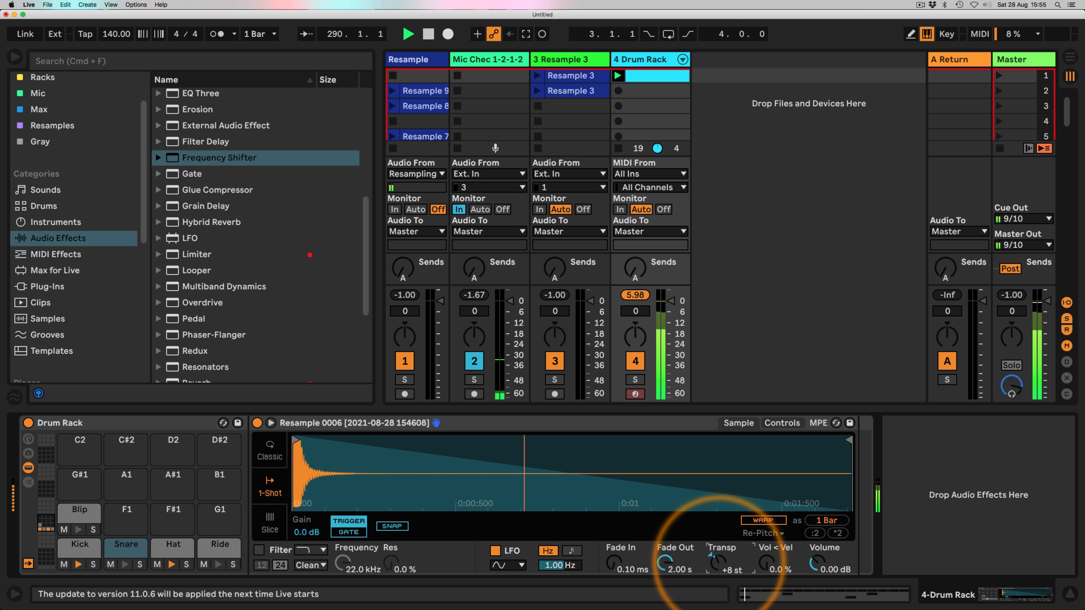
scroll(233, 376, down, 5)
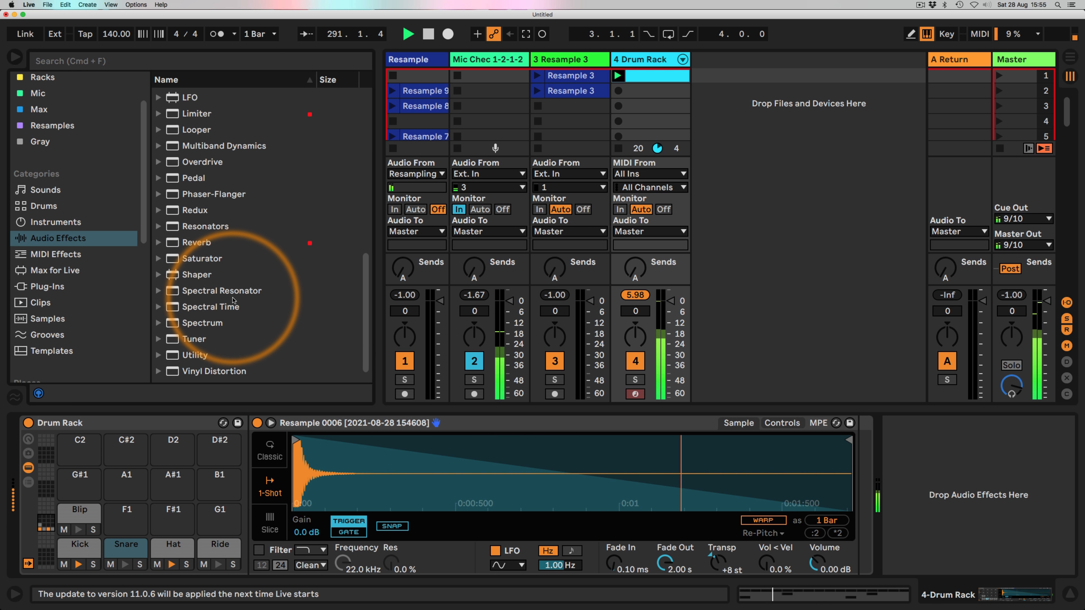
scroll(233, 300, up, 5)
scroll(233, 301, down, 3)
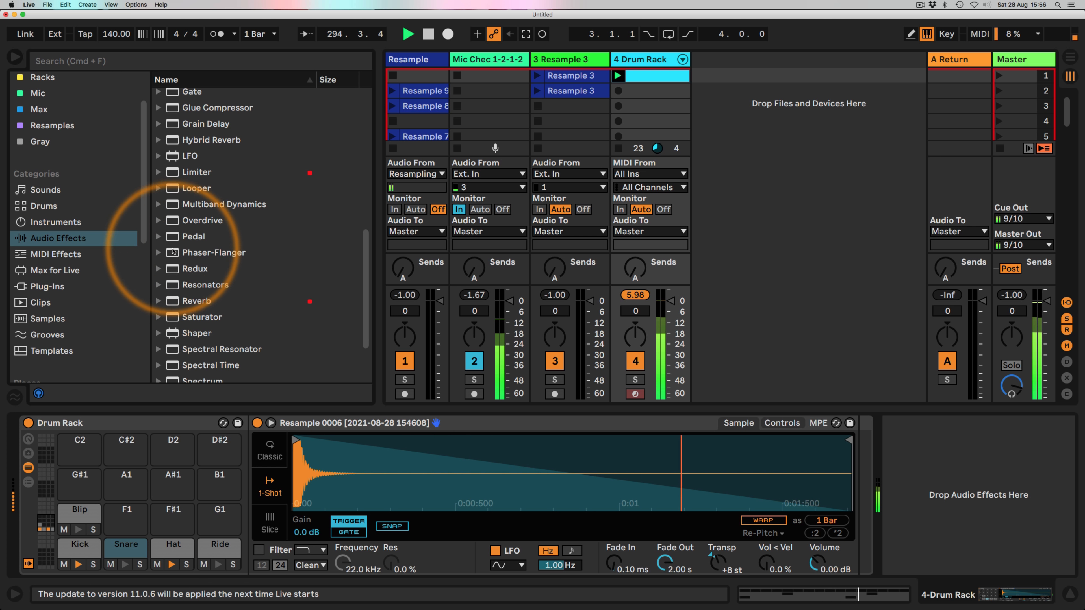
click(183, 220)
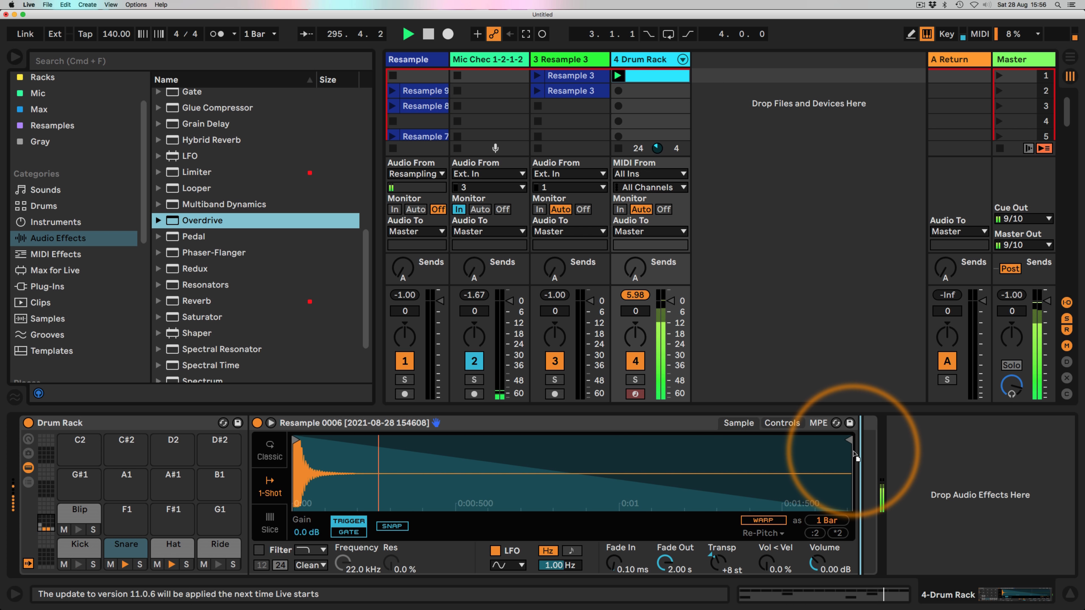
drag(855, 456, 922, 446)
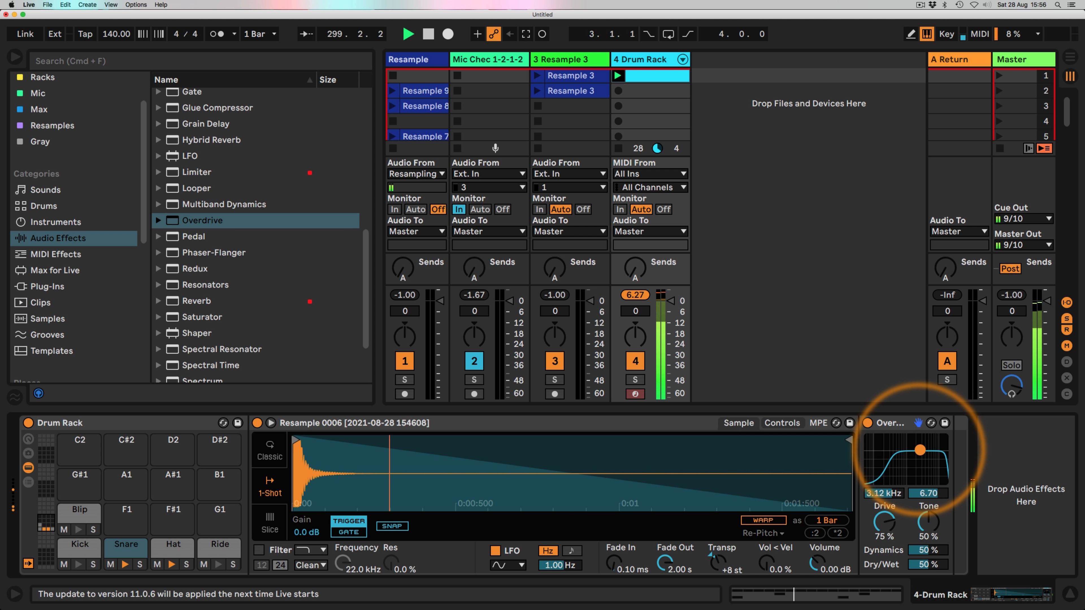
drag(883, 522, 884, 529)
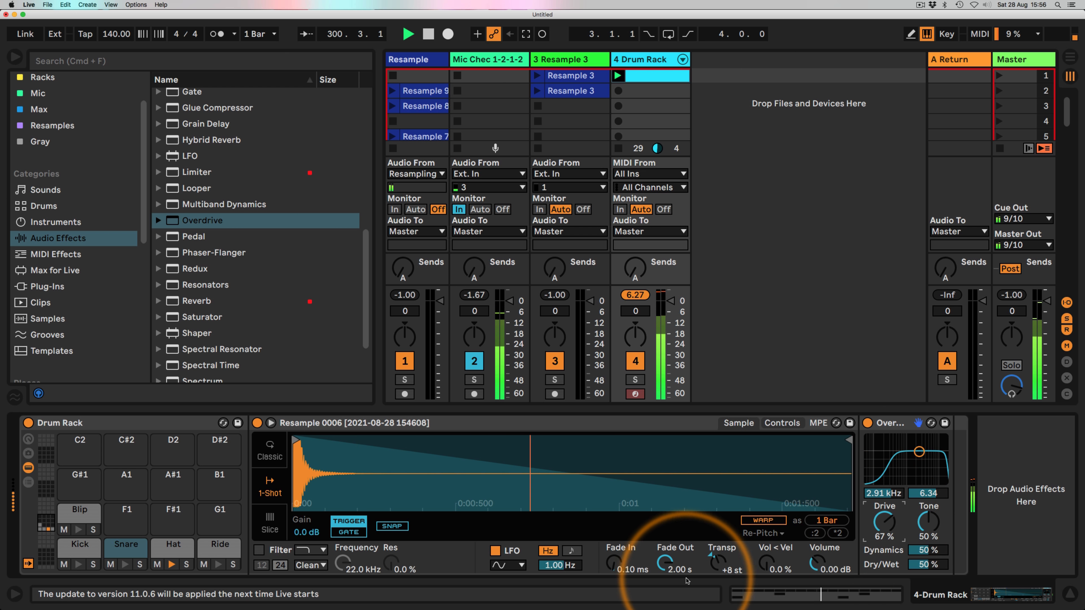
drag(663, 563, 663, 570)
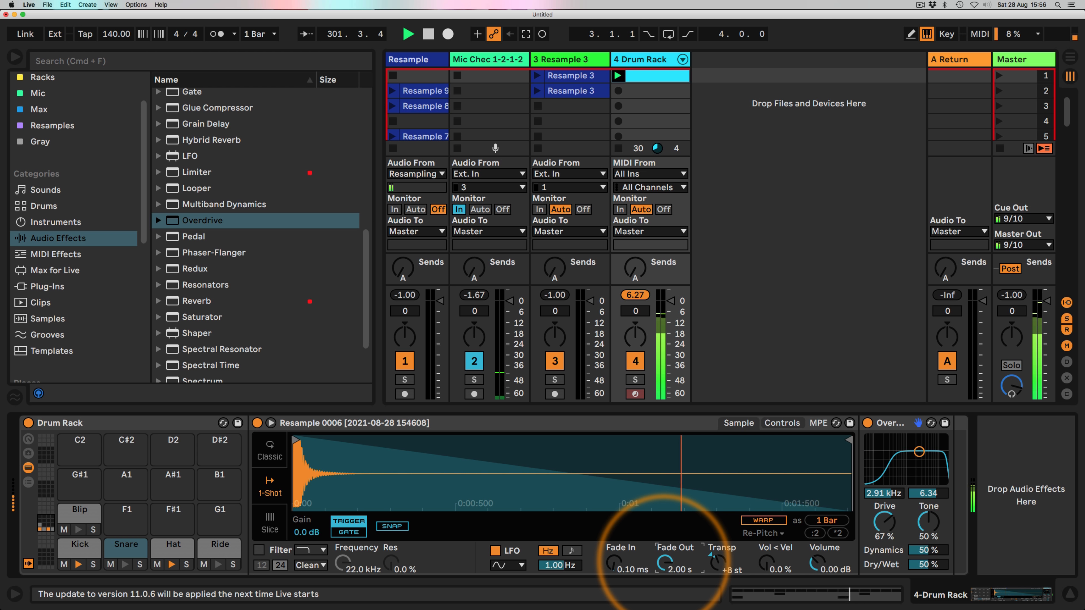
- Lower the Kick pad's Volume to -5.06 dB and add an Overdrive to its chain
click(68, 551)
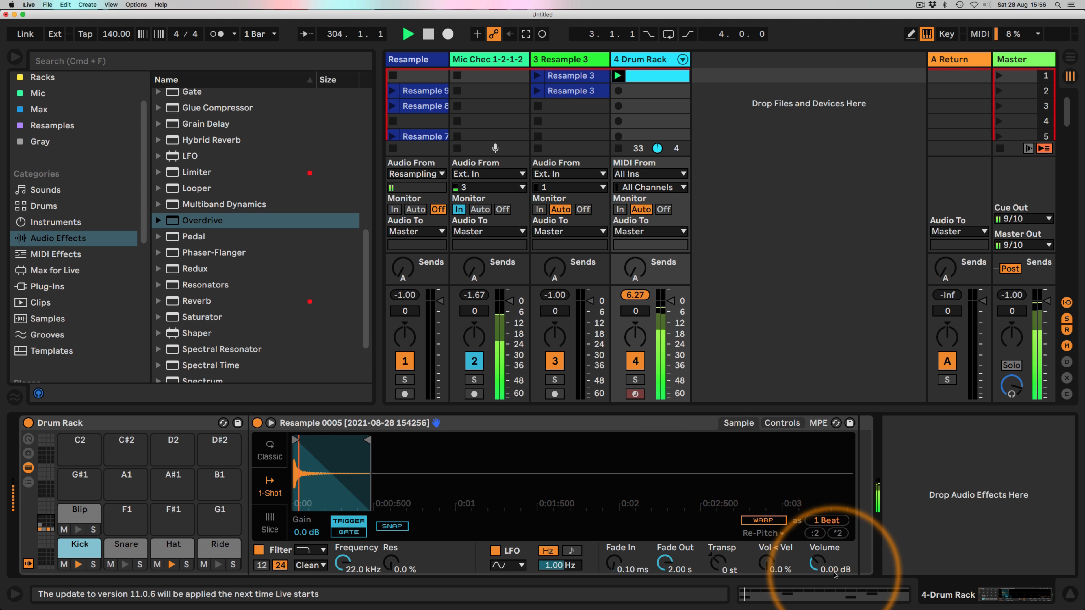
drag(815, 568, 822, 573)
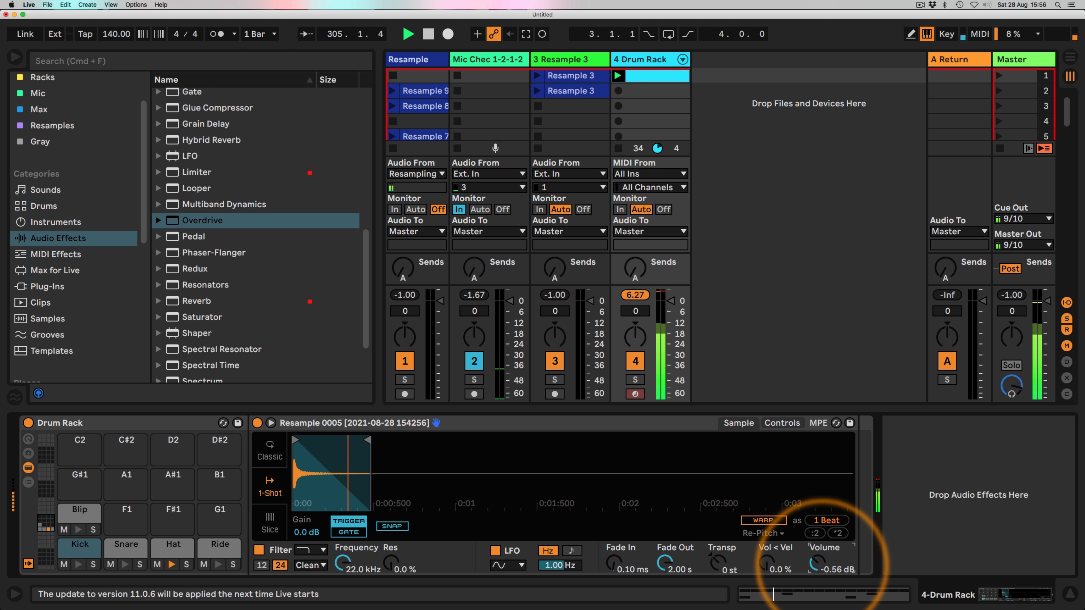
drag(202, 220, 862, 470)
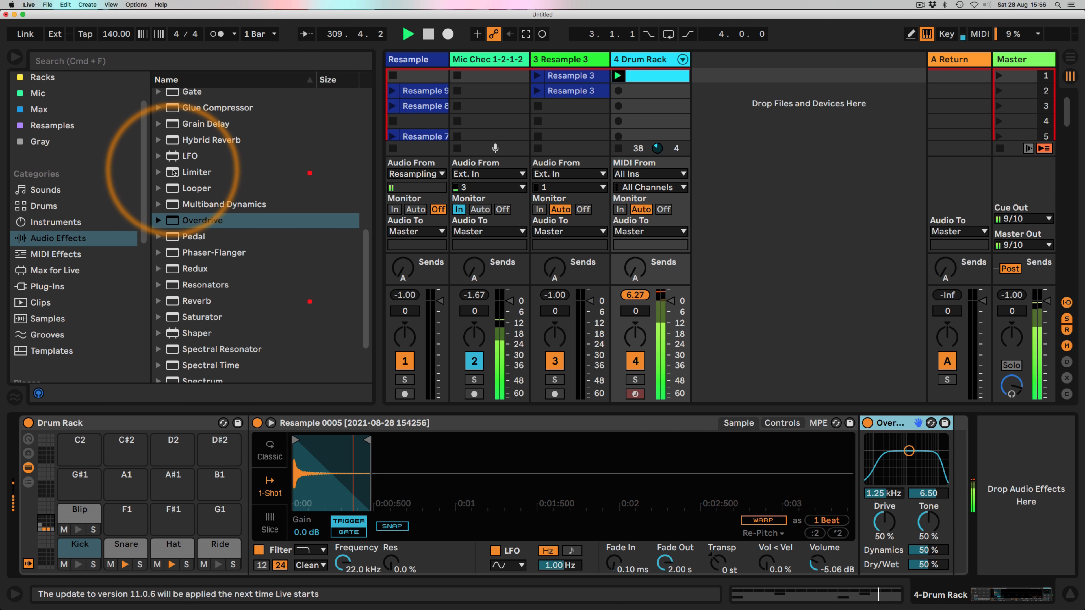
- Add a Limiter after the Drum Rack, and set the chain volumes to -10 dB for Snare and -11 dB for Hat
drag(192, 172, 1033, 474)
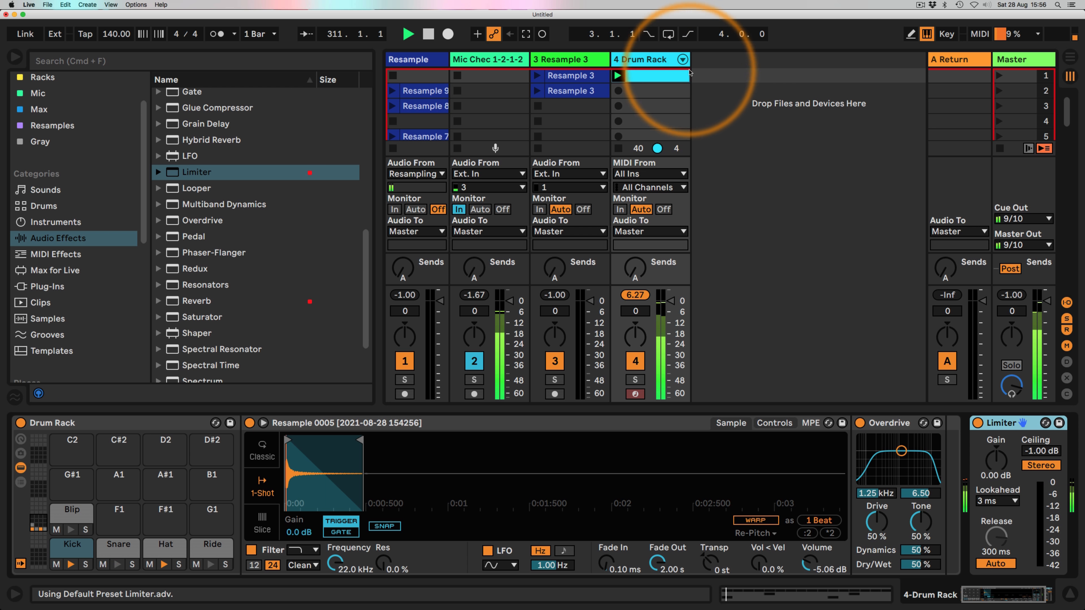
click(684, 60)
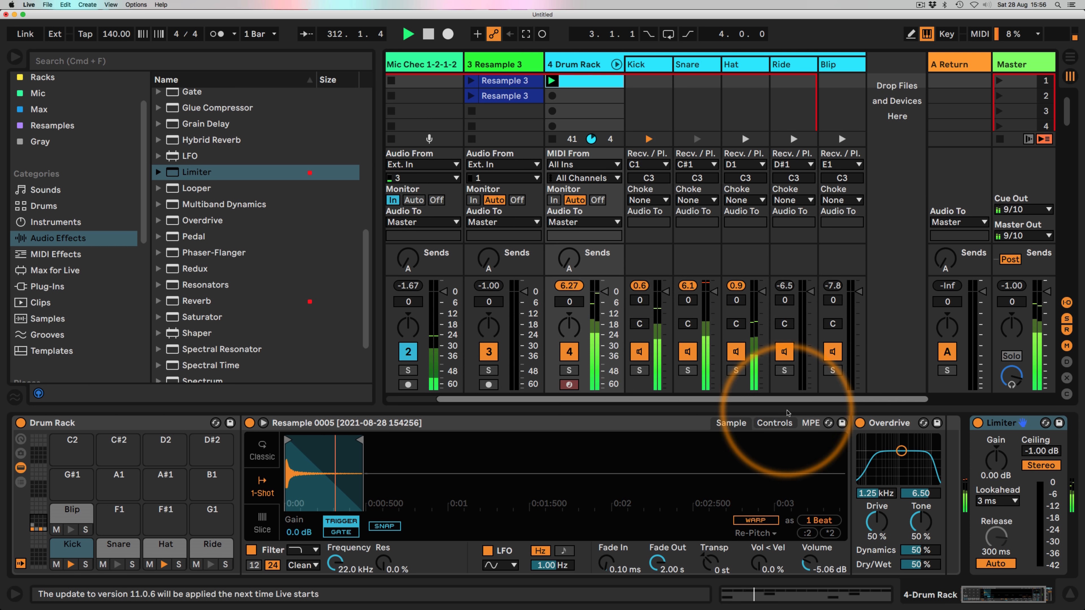
drag(714, 292, 761, 312)
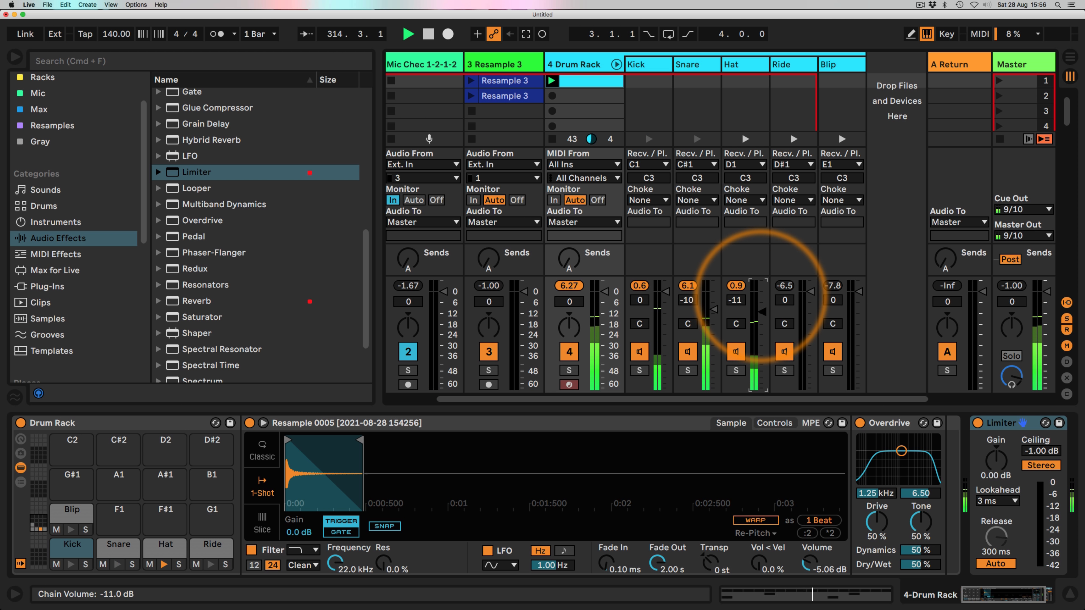
- Reopen the drum clip and add a Ride note on each of the four beats
click(591, 80)
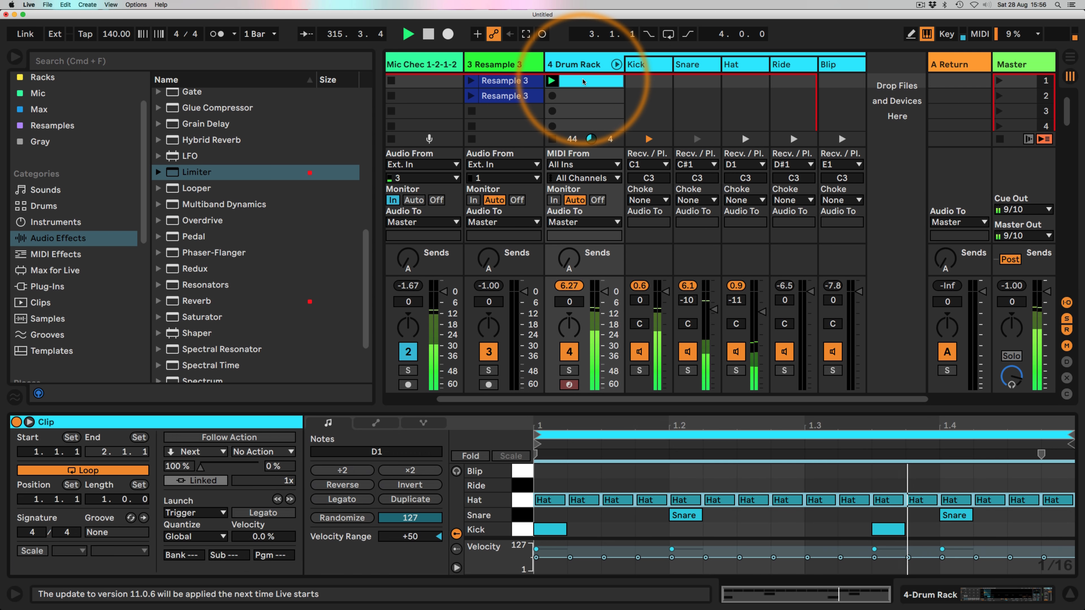
double_click(545, 487)
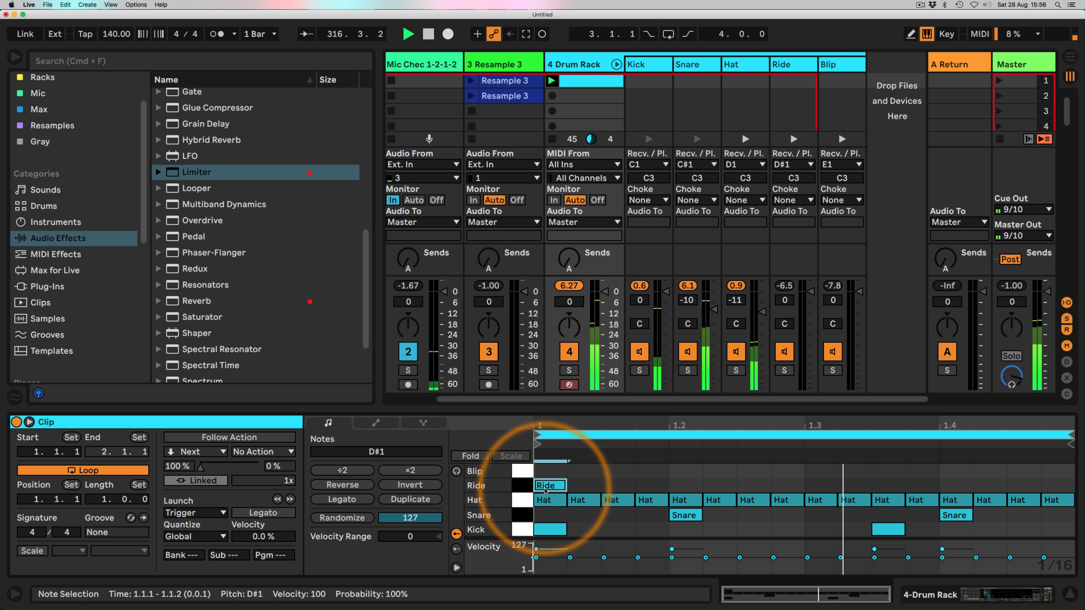
double_click(685, 486)
double_click(820, 486)
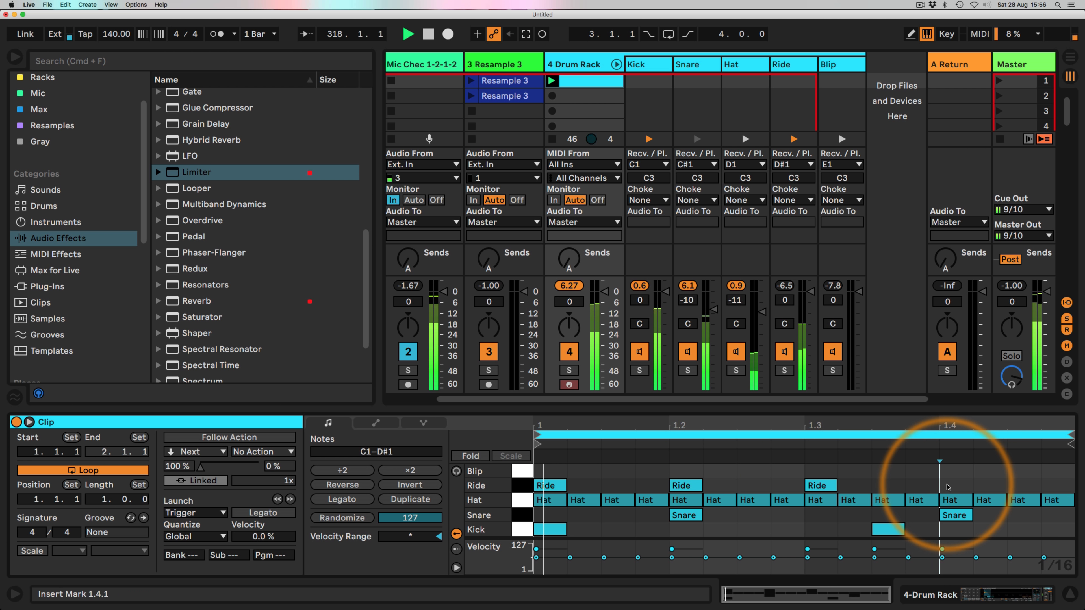
double_click(955, 485)
- Add Blip notes at 1.2.3, 1.3.2 and 1.4.2 in the drum clip
click(687, 471)
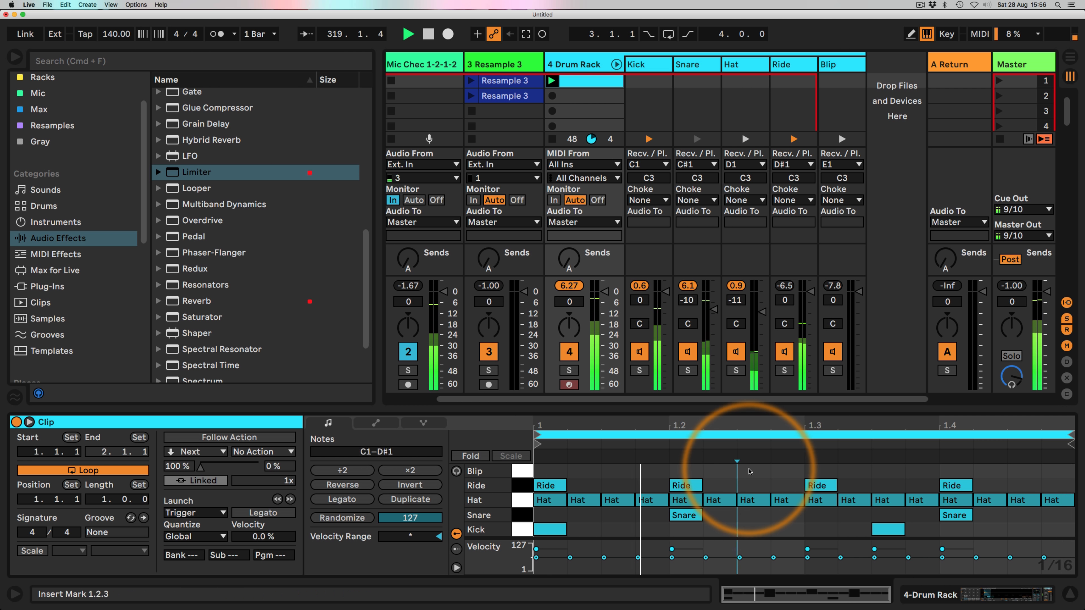
double_click(753, 471)
double_click(850, 471)
double_click(989, 471)
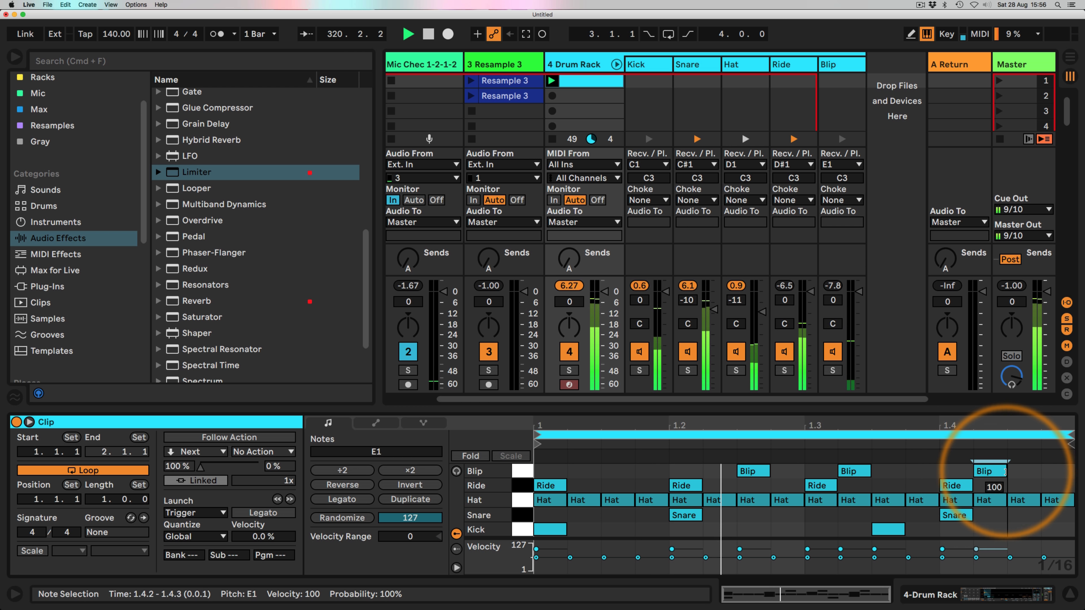
- Return to the Drum Rack's devices and set the Ride pad's Transpose to +17 st
key(shift+Tab)
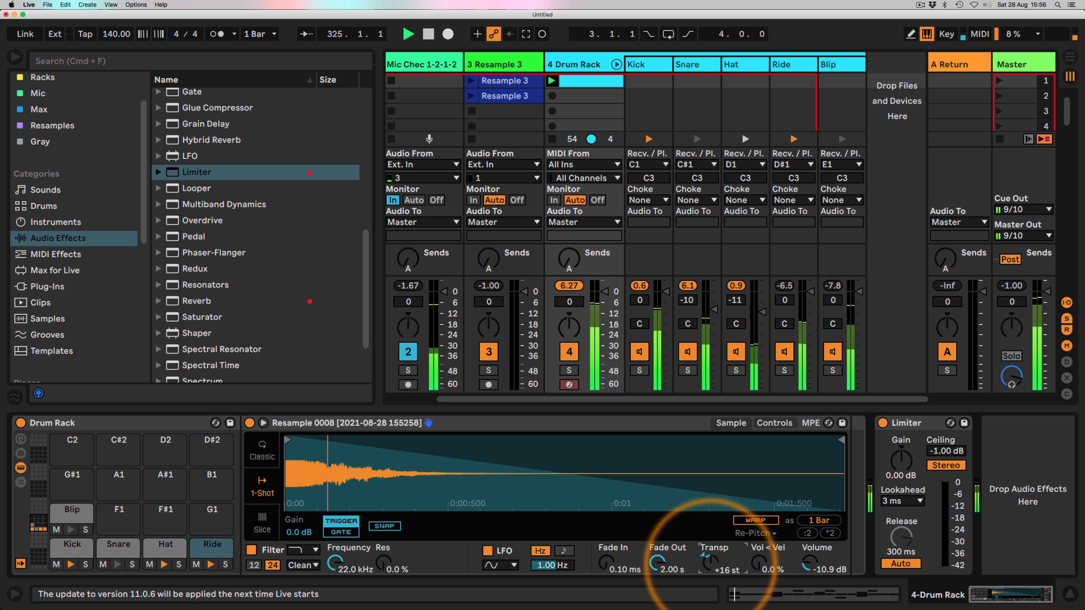
drag(711, 564, 711, 561)
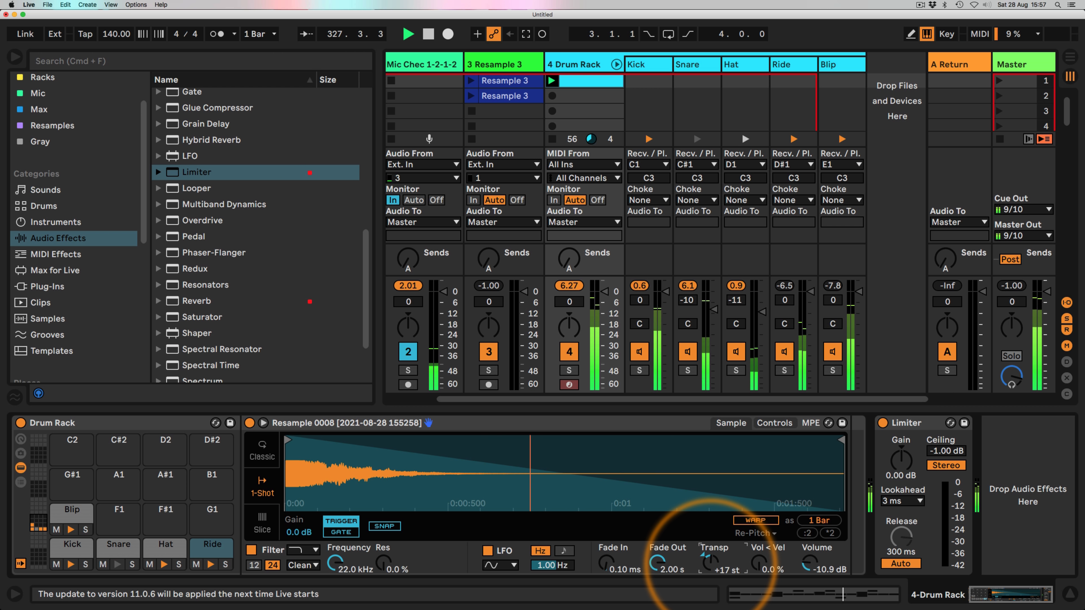